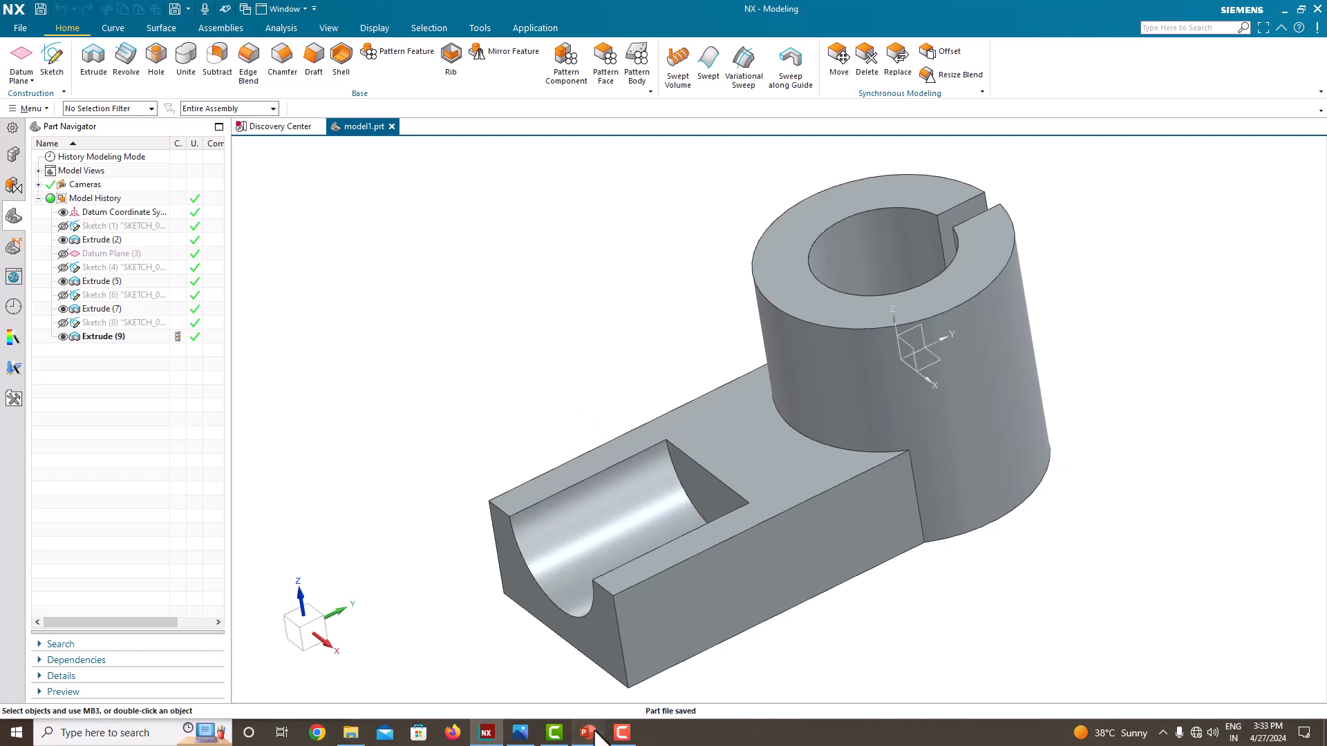
Check the dimensioned drawing in PowerPoint and create a new millimetre Model part named model2.prt in NX
{"action": "left_click", "coordinate": [593, 732]}
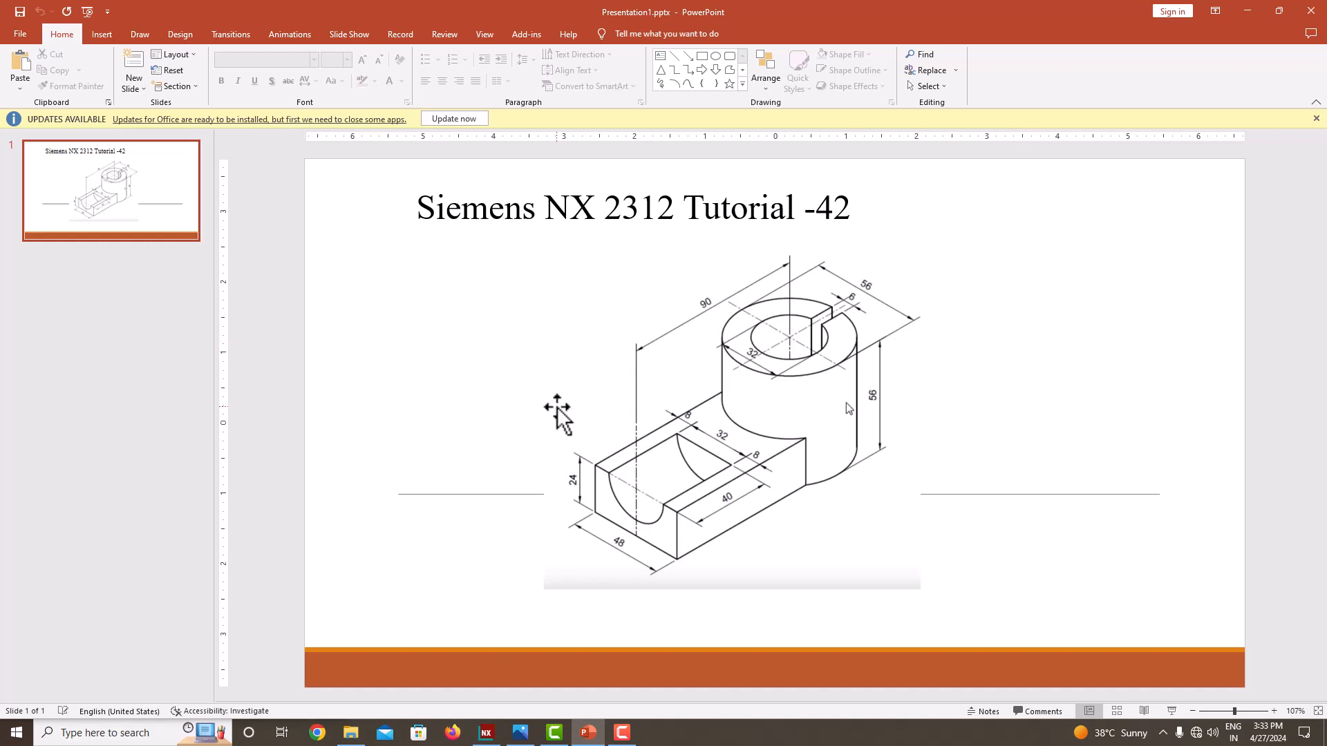
{"action": "left_click", "coordinate": [485, 733]}
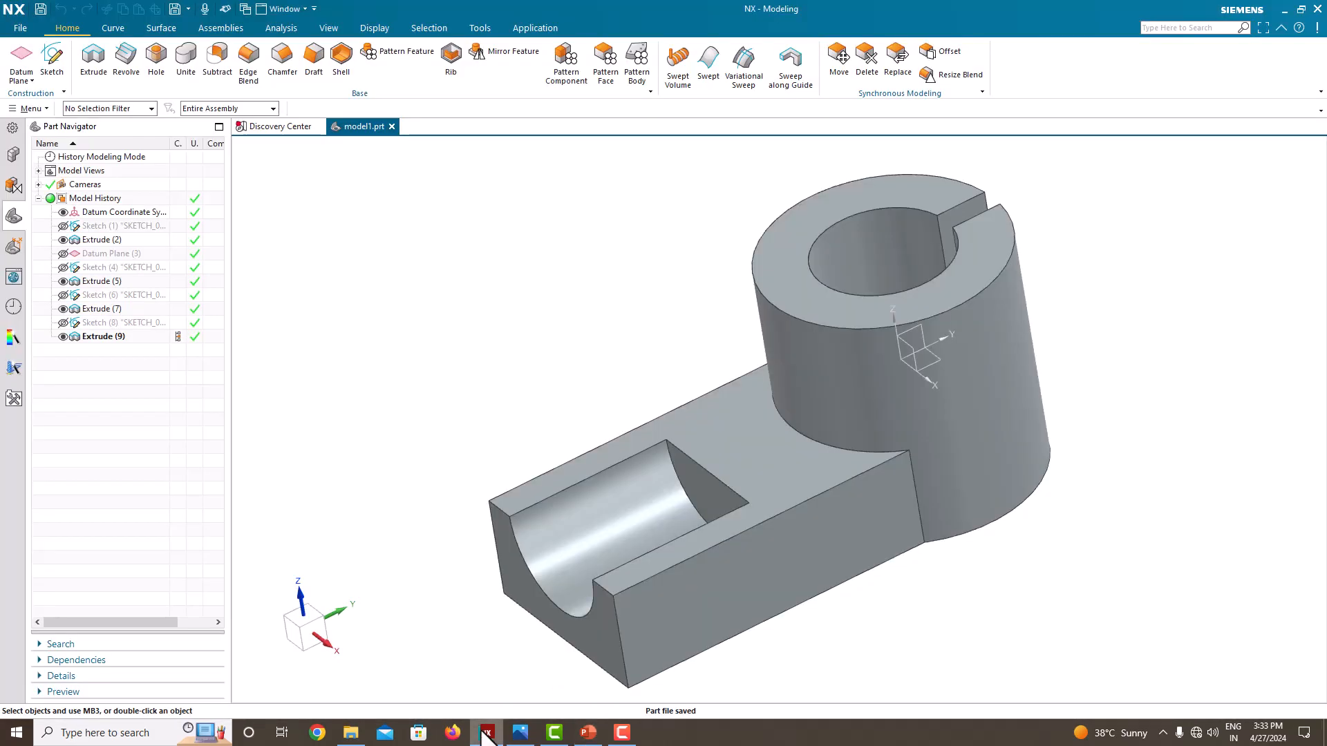
{"action": "left_click", "coordinate": [14, 32]}
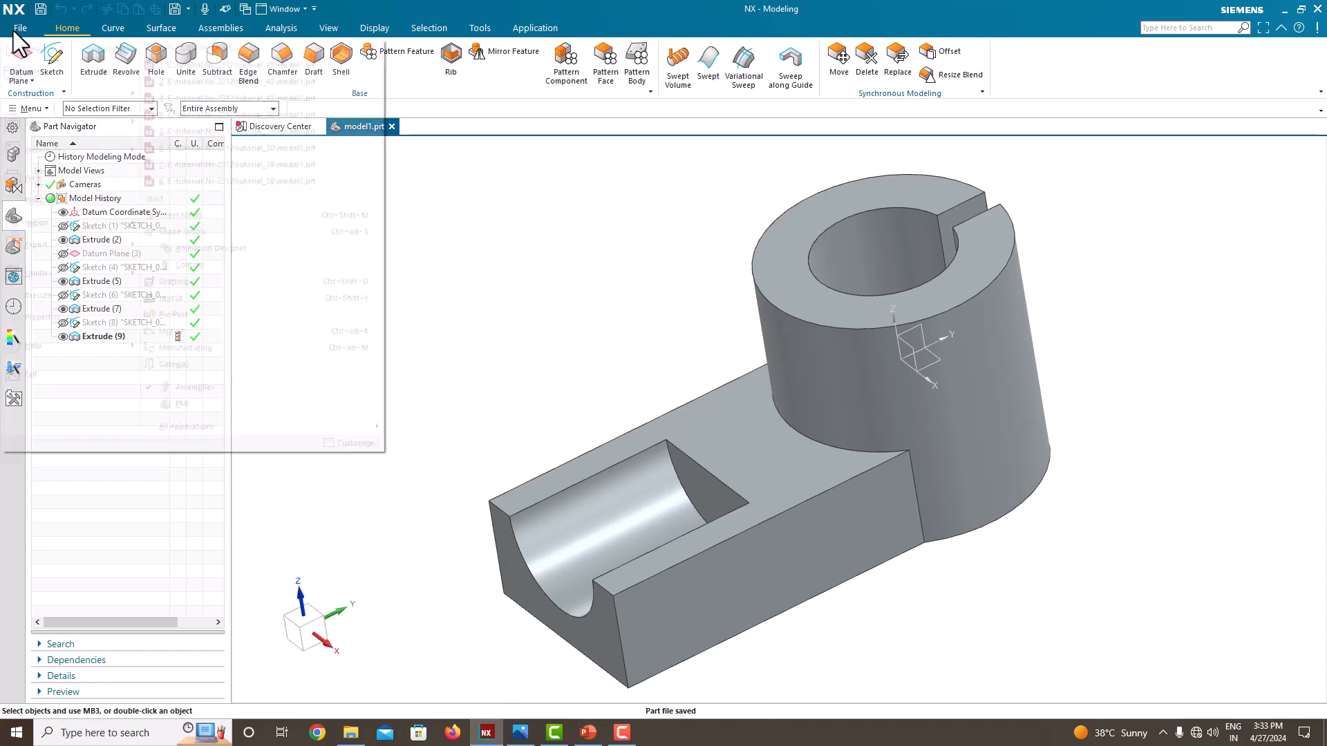
{"action": "left_click", "coordinate": [23, 51]}
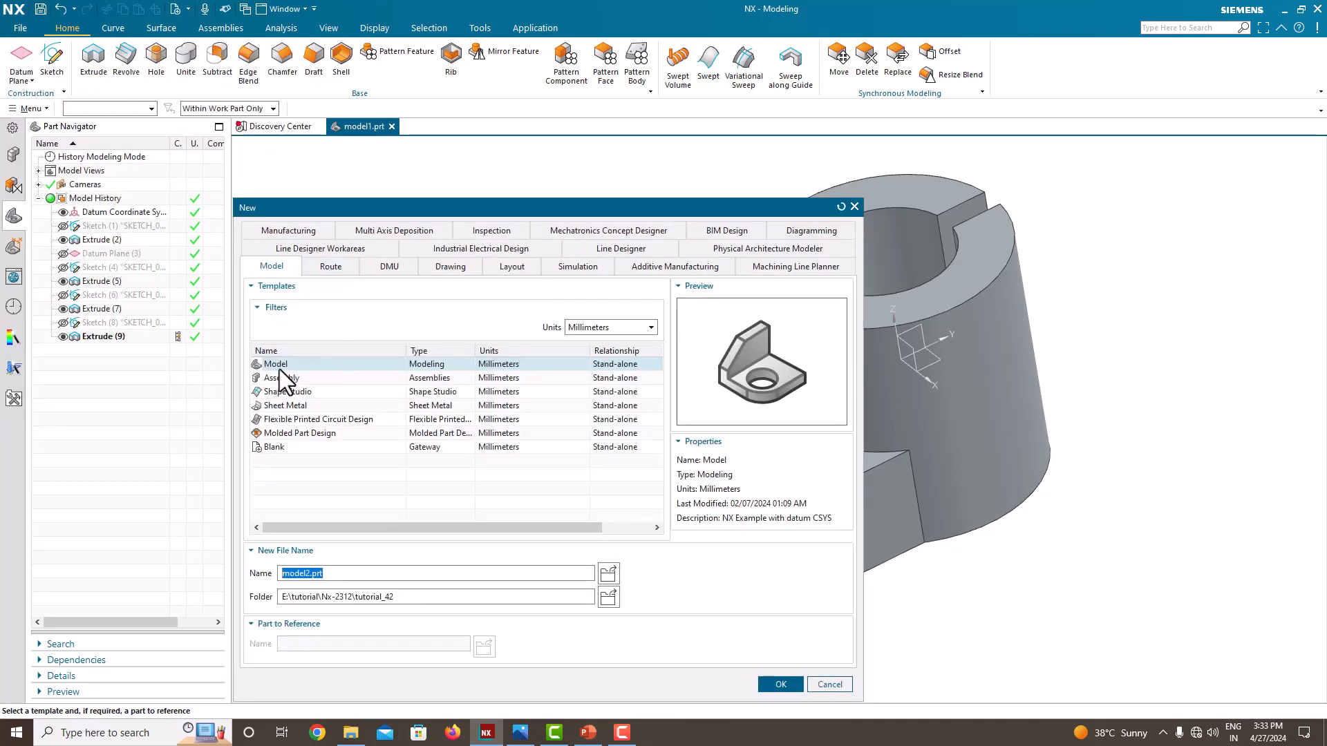
{"action": "left_click", "coordinate": [280, 369]}
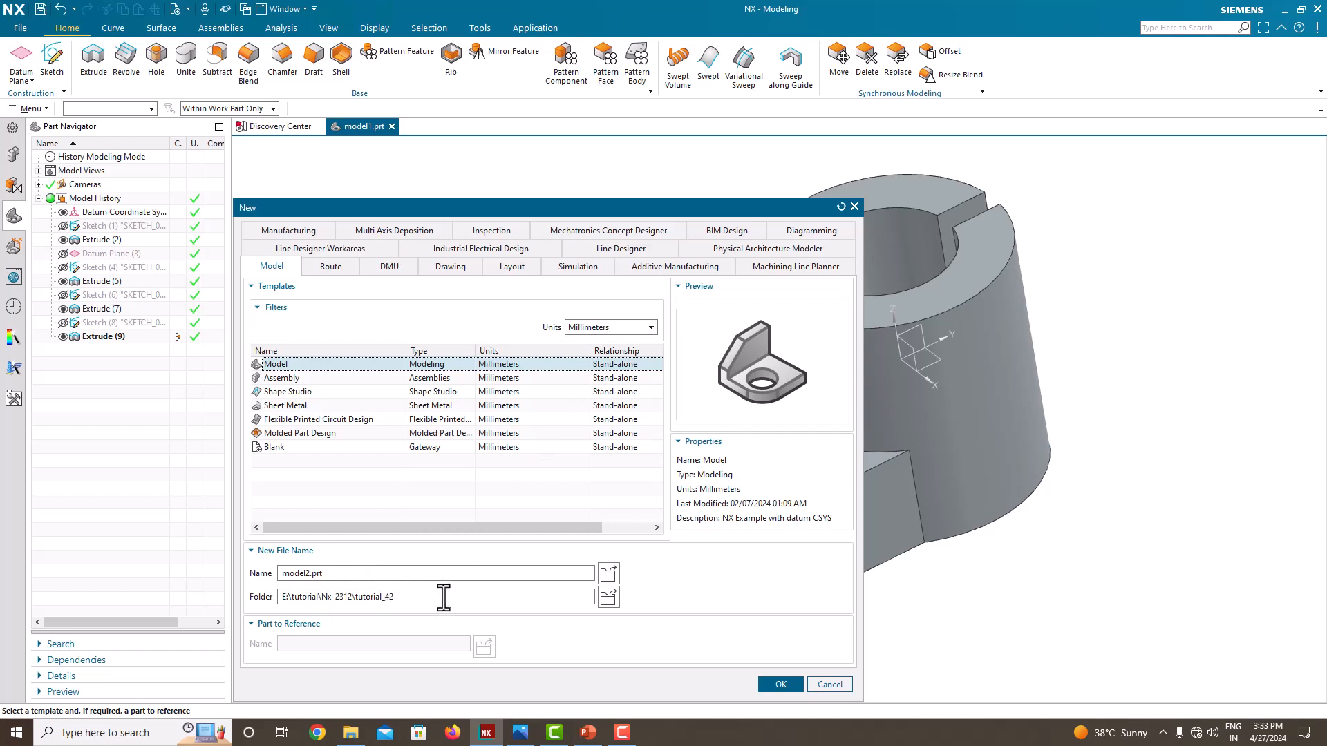
{"action": "left_click", "coordinate": [773, 680]}
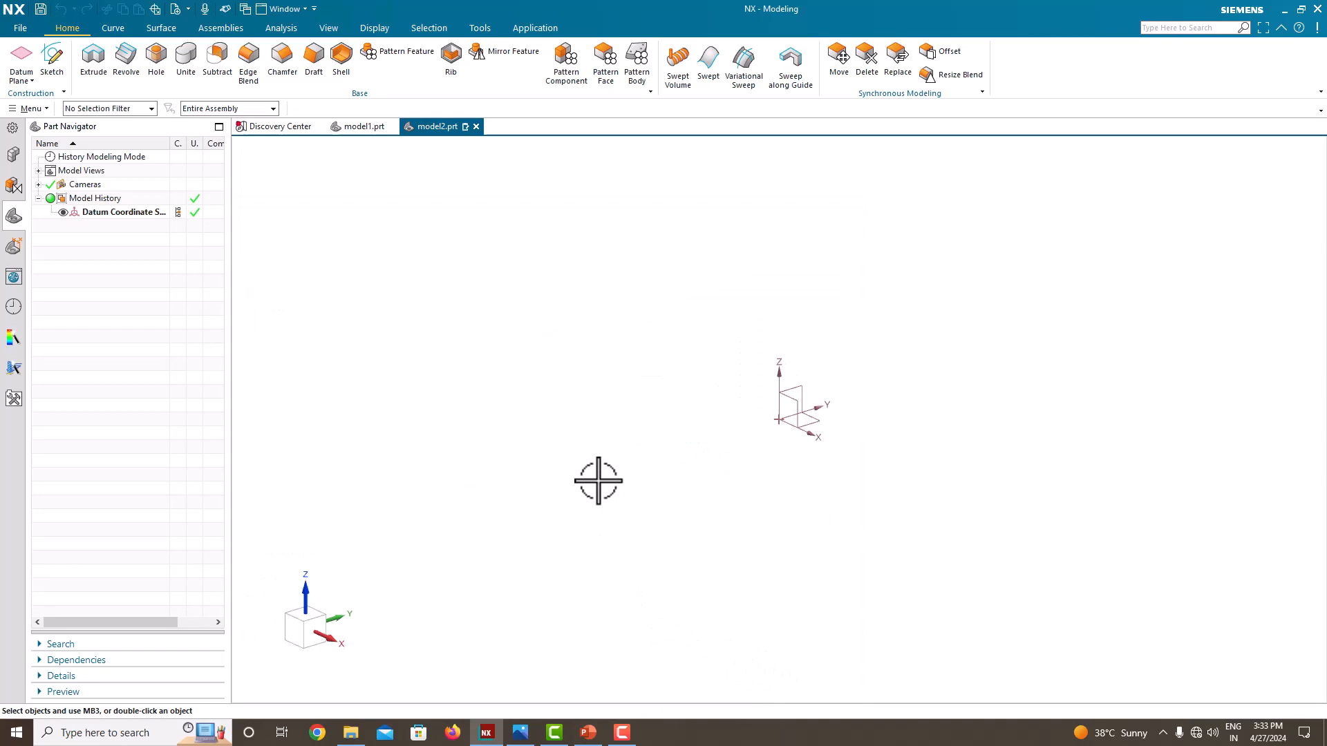
Arrange NX side by side with the reference image Untitled.png, giving the image about a quarter of the screen width
{"action": "left_click", "coordinate": [528, 521]}
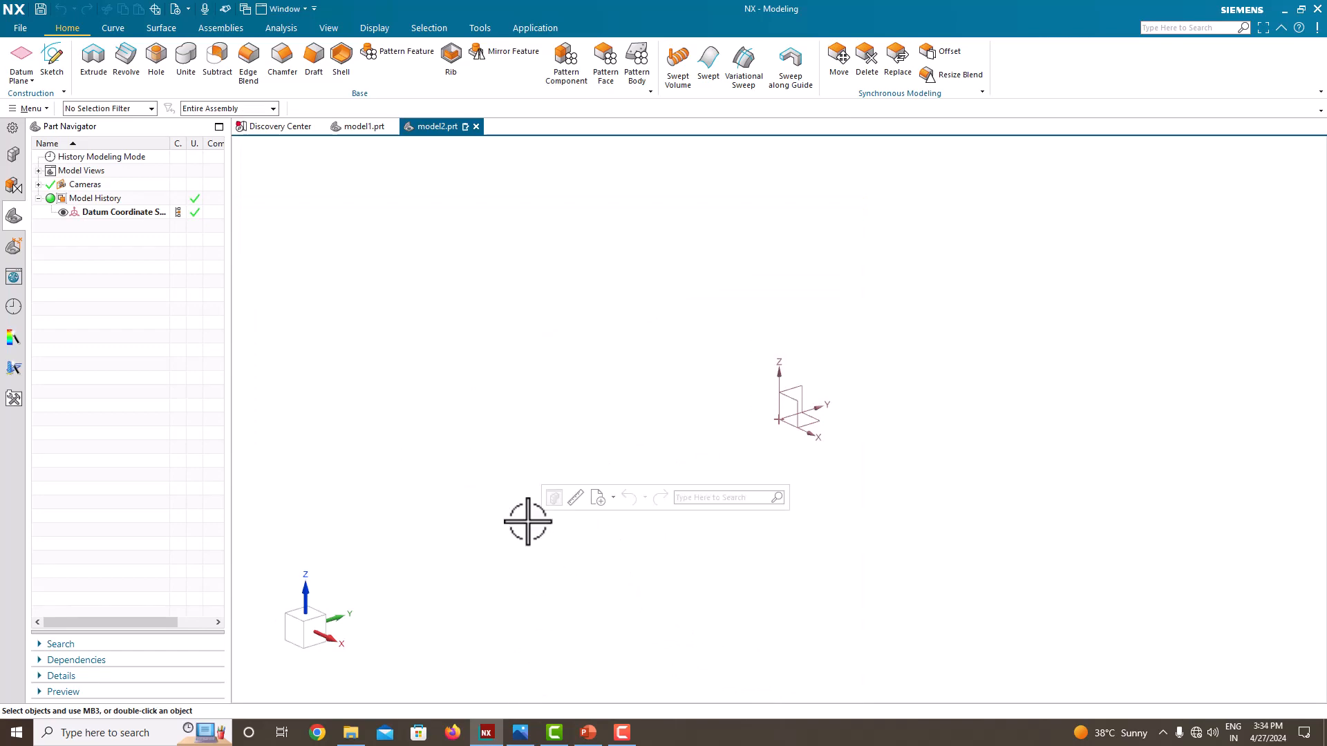
{"action": "key", "text": "super+Right"}
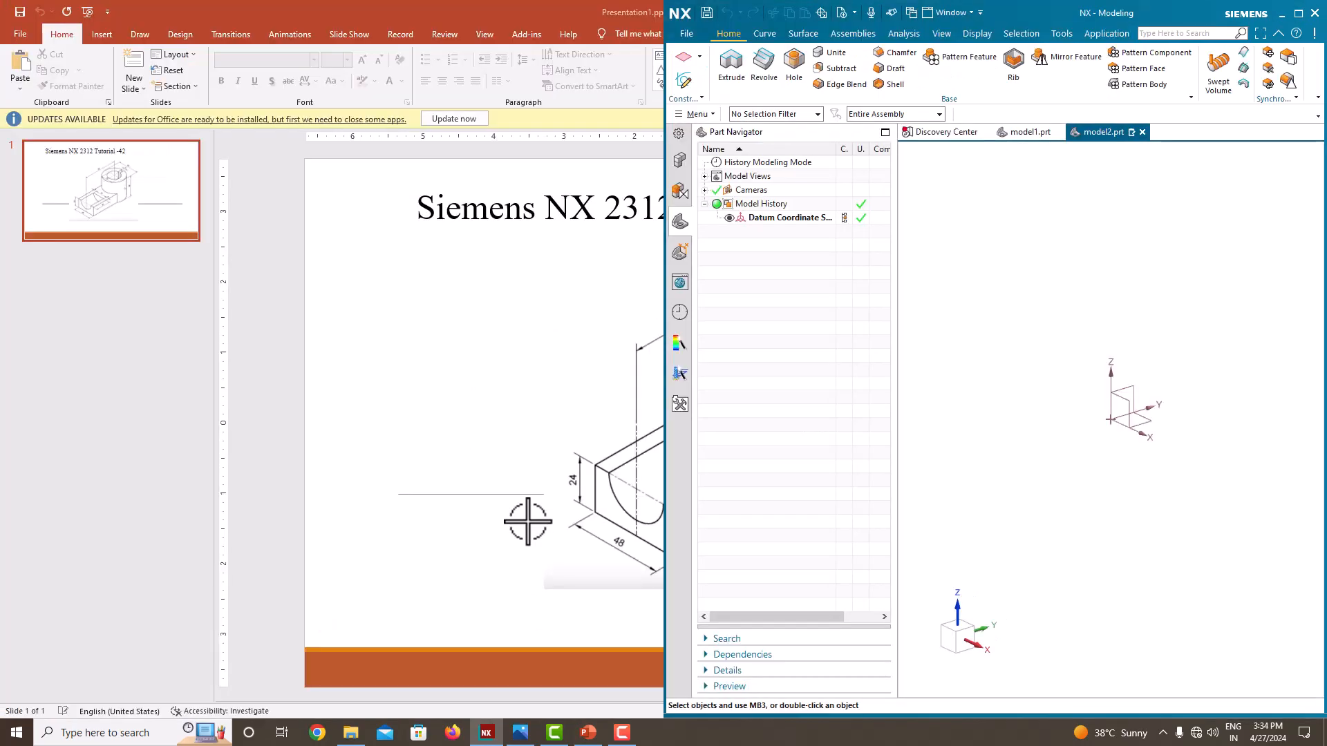
{"action": "left_click", "coordinate": [486, 572]}
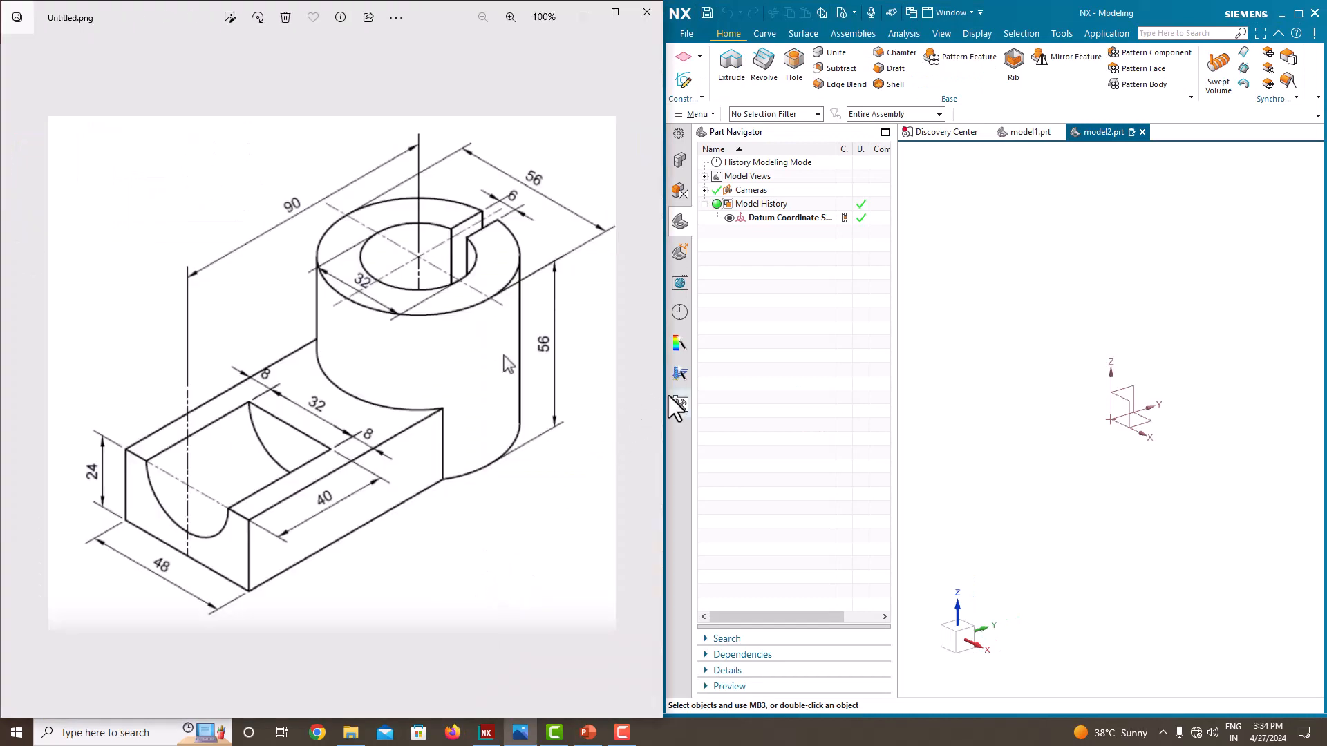
{"action": "left_click_drag", "start_coordinate": [666, 390], "coordinate": [46, 354]}
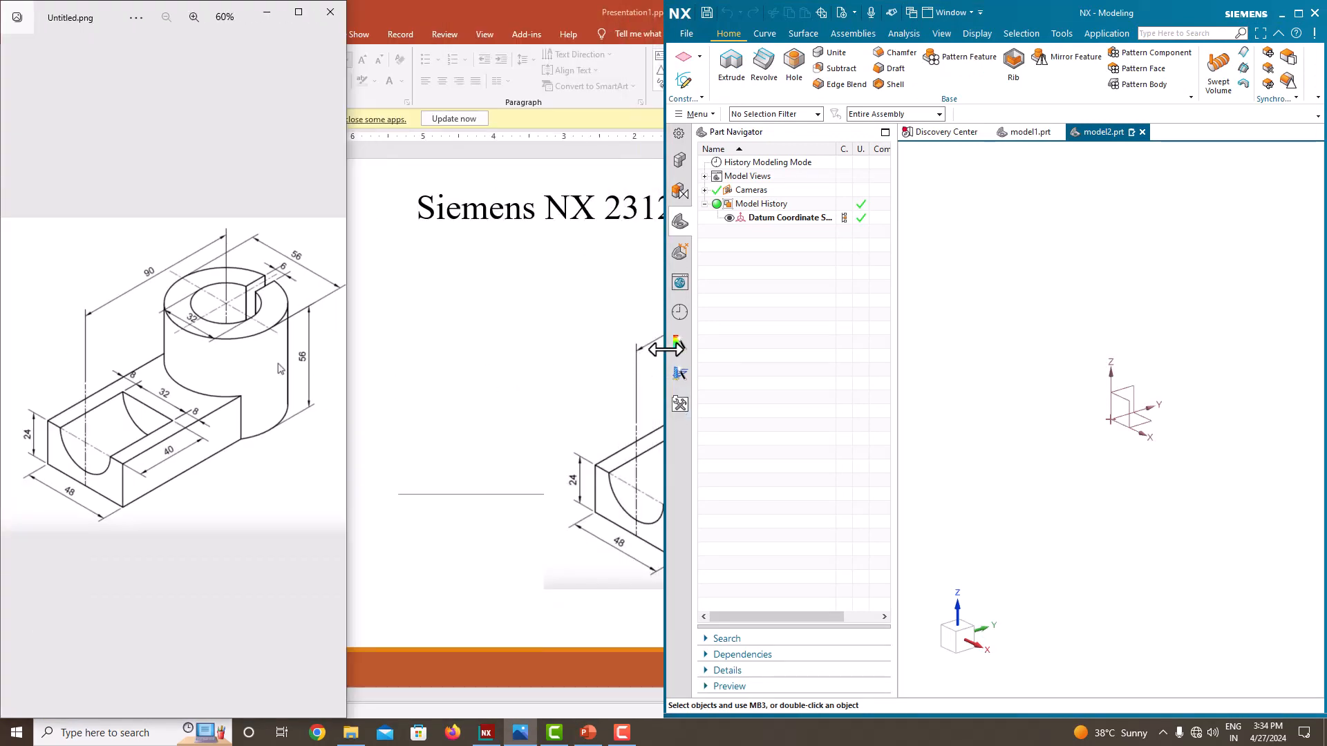
{"action": "left_click_drag", "start_coordinate": [663, 349], "coordinate": [347, 350]}
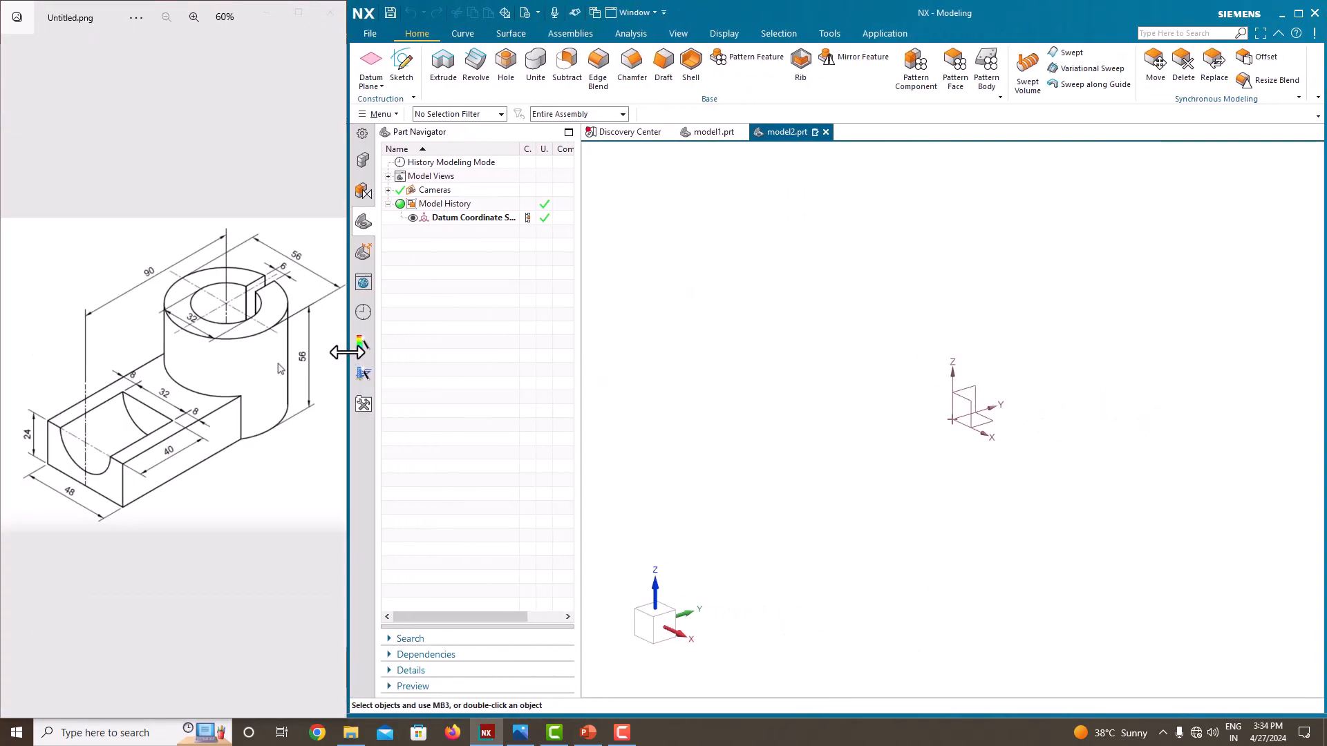
{"action": "left_click", "coordinate": [246, 462]}
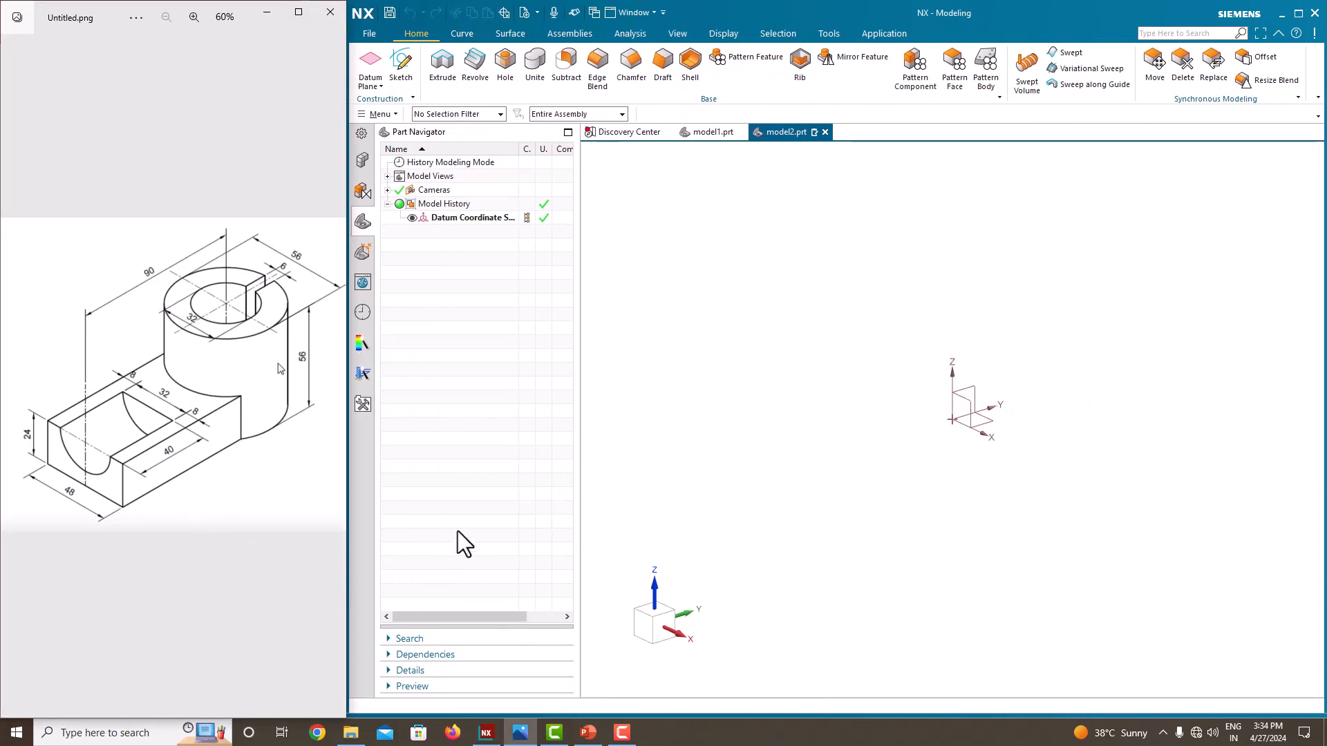
Start a sketch on the Top plane and draw a circle about 156 mm in diameter centred on the origin
{"action": "left_click", "coordinate": [404, 58]}
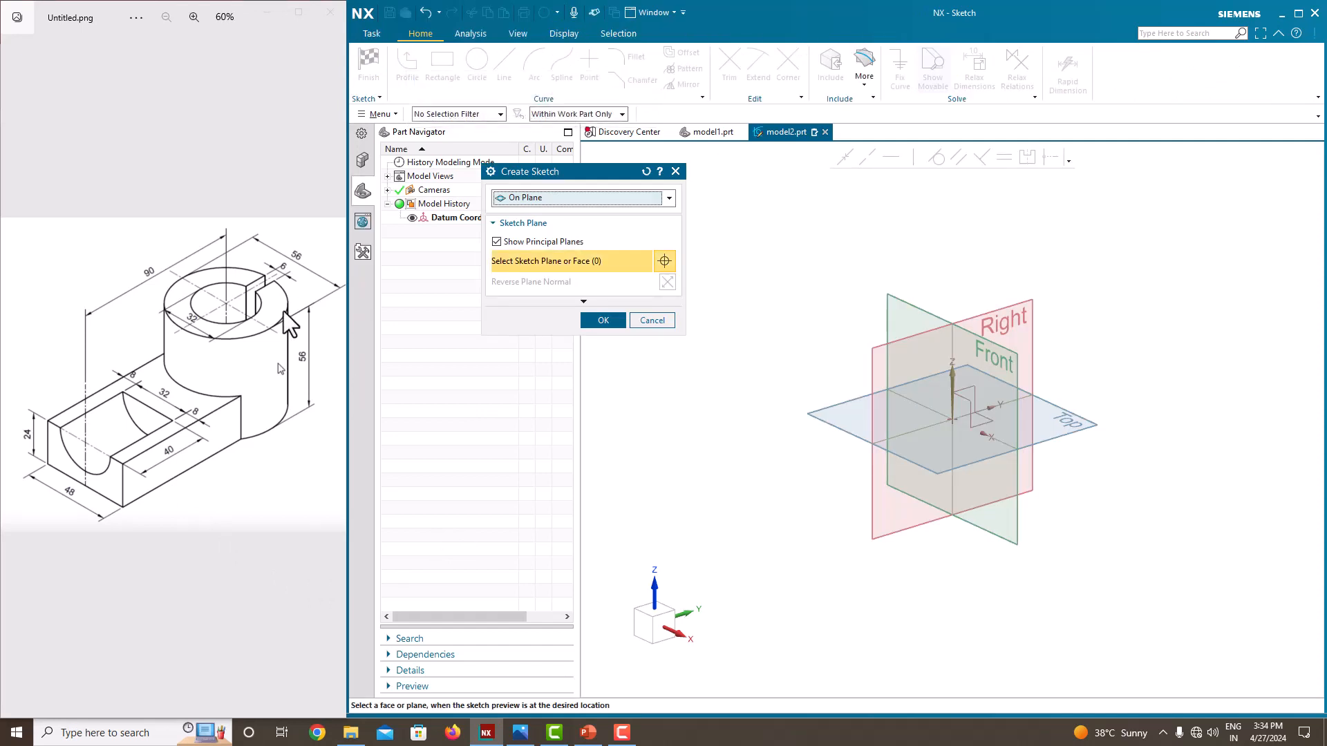
{"action": "left_click", "coordinate": [1090, 423]}
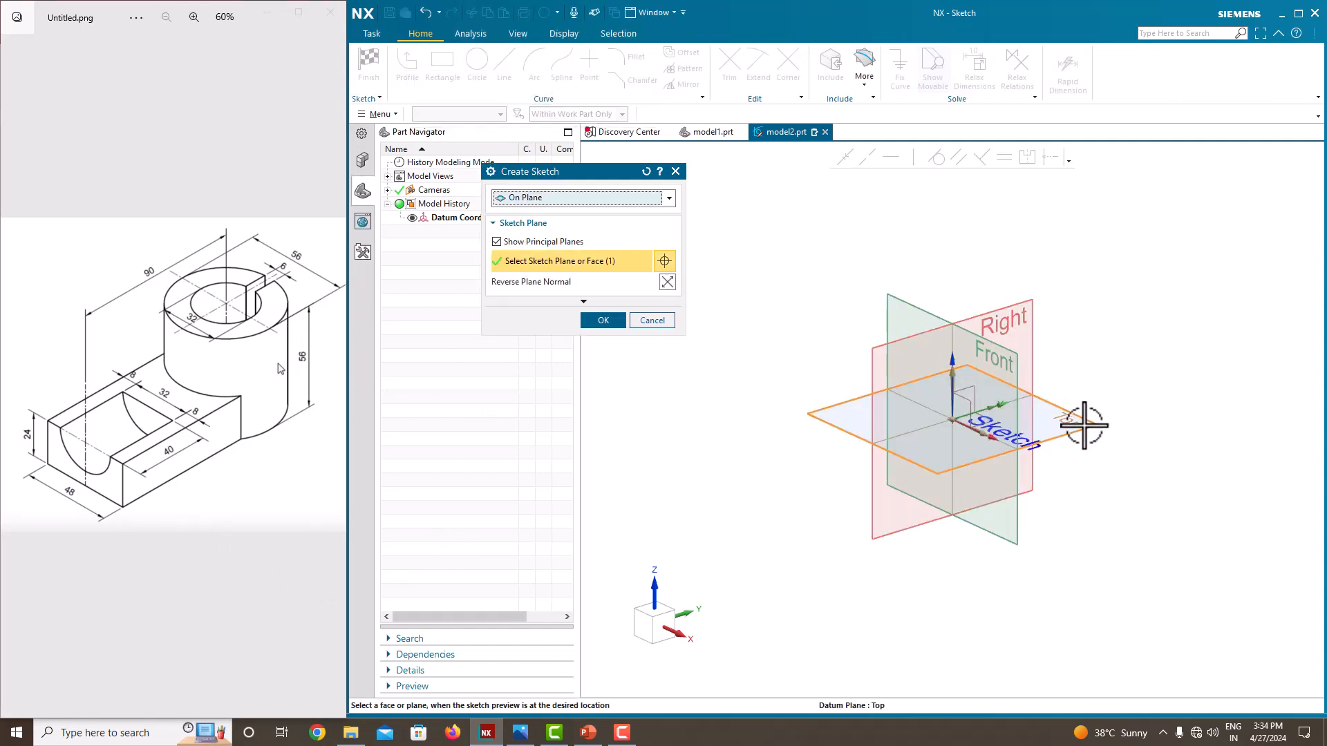
{"action": "left_click", "coordinate": [615, 321]}
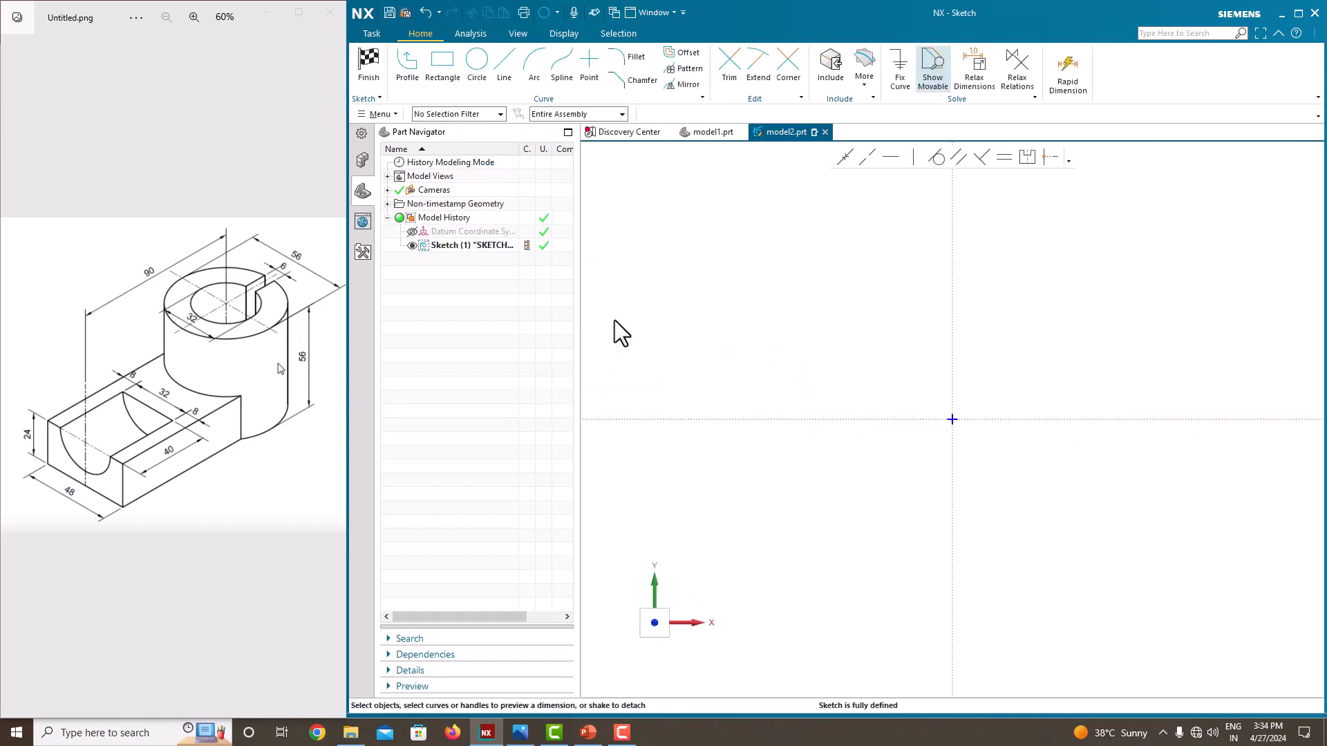
{"action": "left_click", "coordinate": [477, 63]}
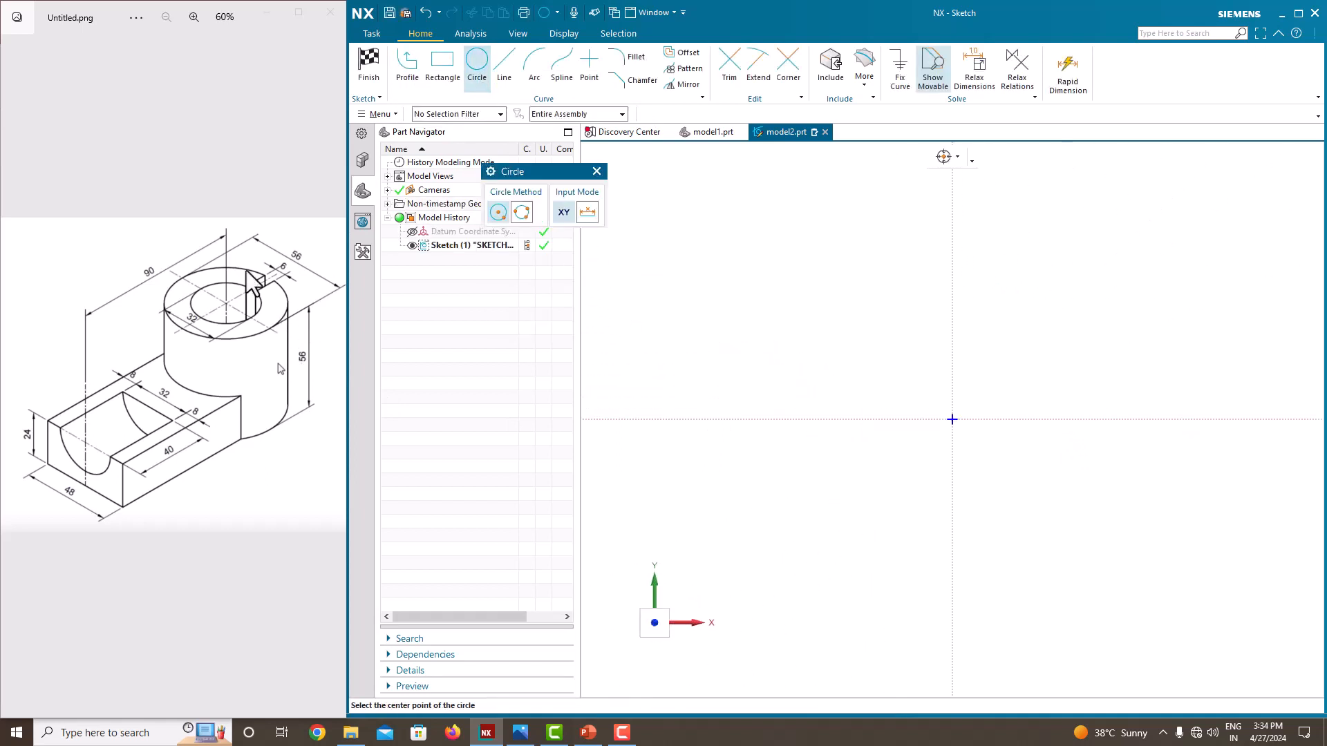
{"action": "left_click", "coordinate": [952, 419]}
{"action": "left_click", "coordinate": [894, 360]}
{"action": "key", "text": "Escape"}
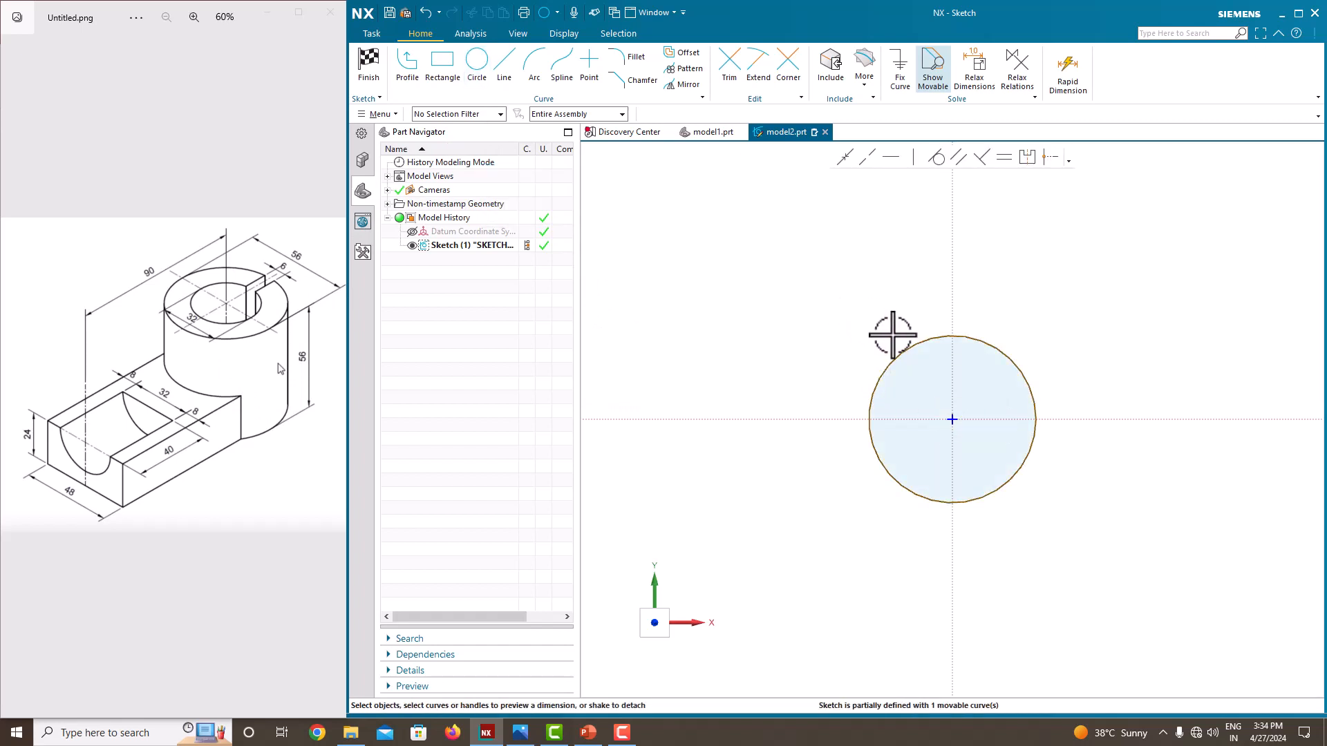
Dimension the circle's diameter as 56 mm, scaling the entire sketch, and finish the sketch
{"action": "left_click", "coordinate": [986, 338]}
{"action": "left_click", "coordinate": [1064, 374]}
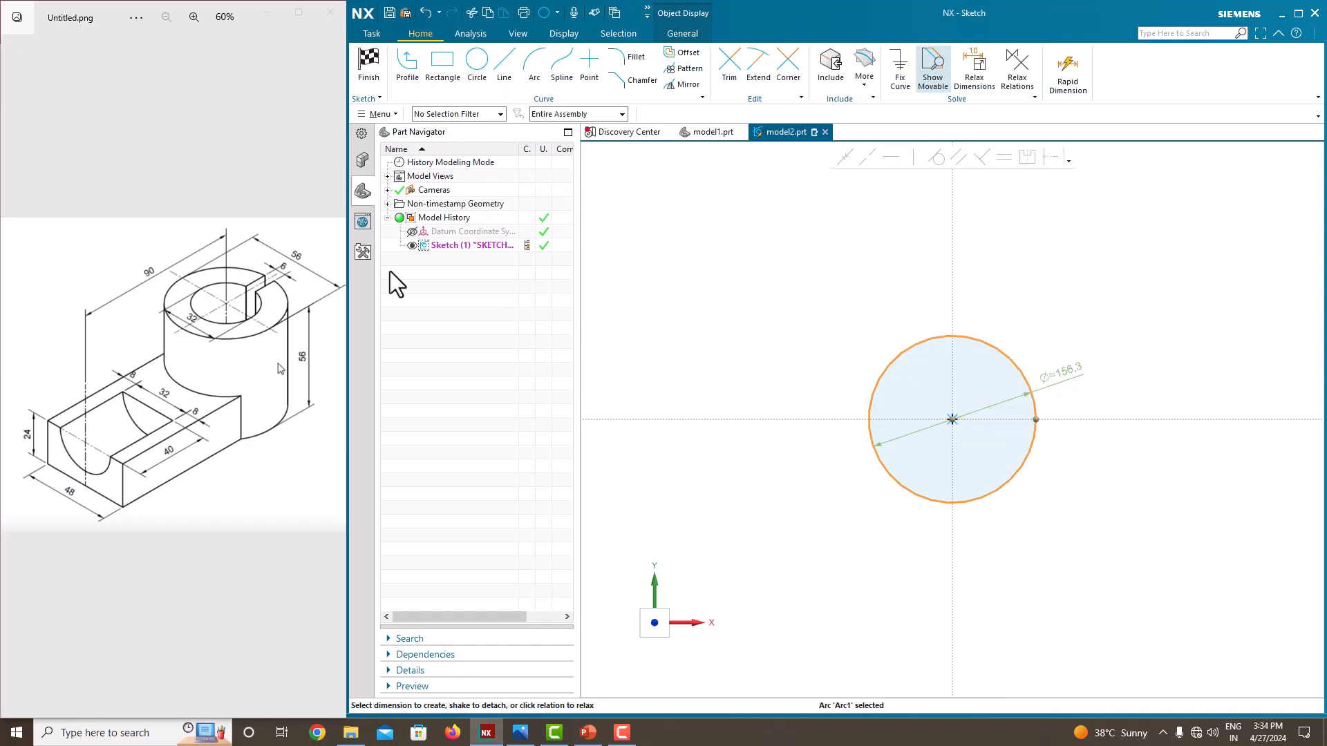
{"action": "double_click", "coordinate": [1065, 376]}
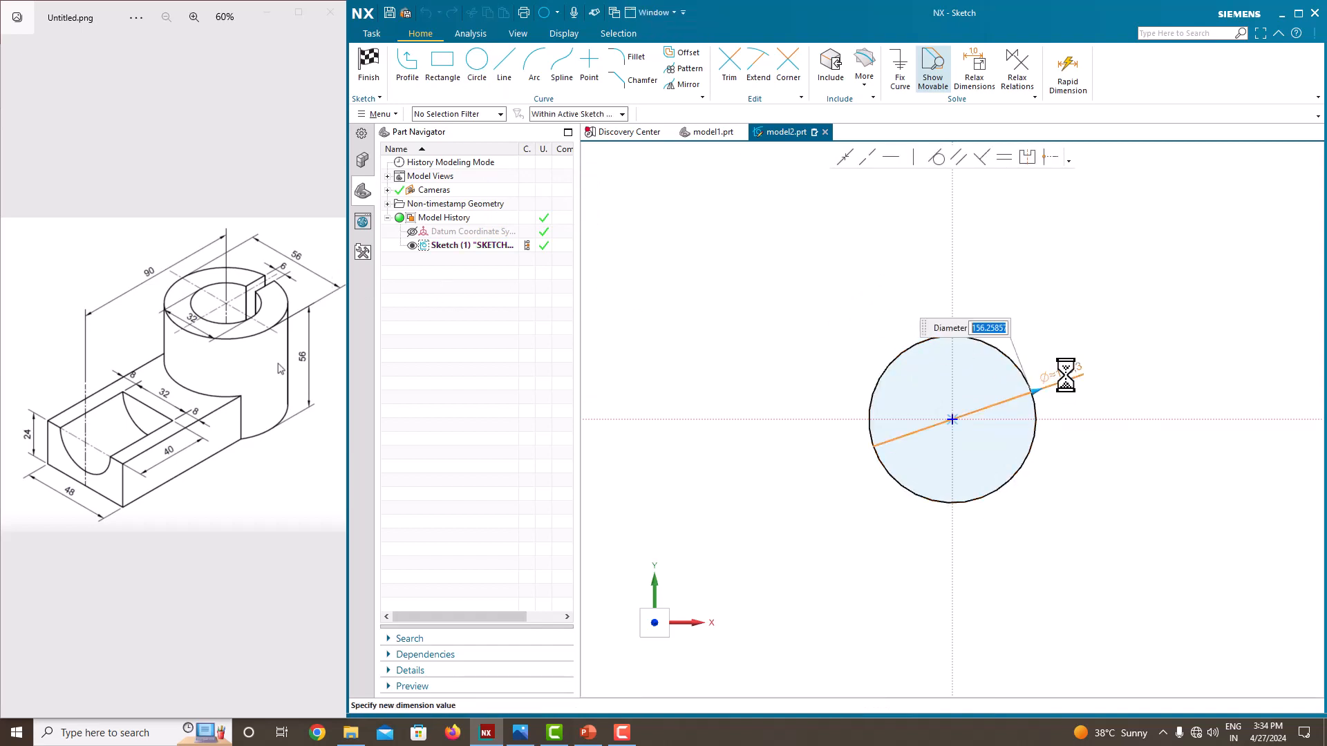
{"action": "type", "text": "56"}
{"action": "key", "text": "Return"}
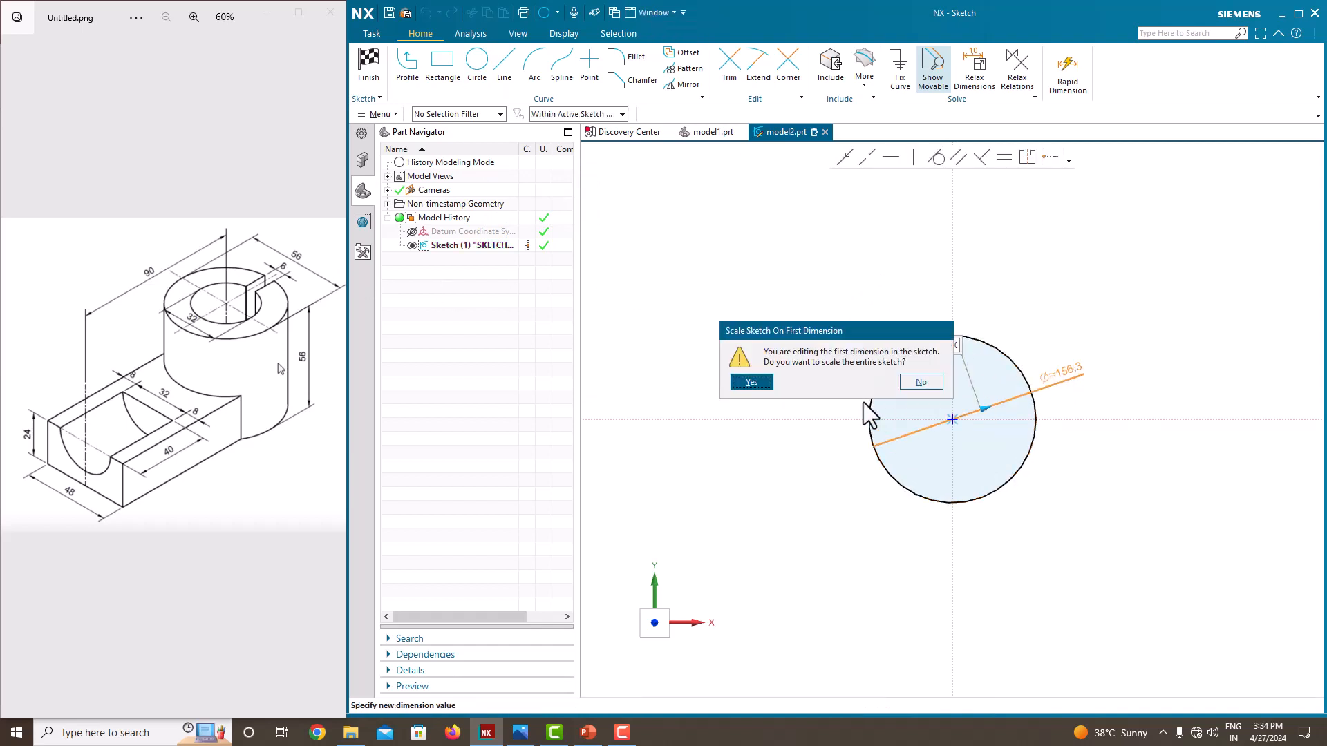
{"action": "left_click", "coordinate": [765, 378]}
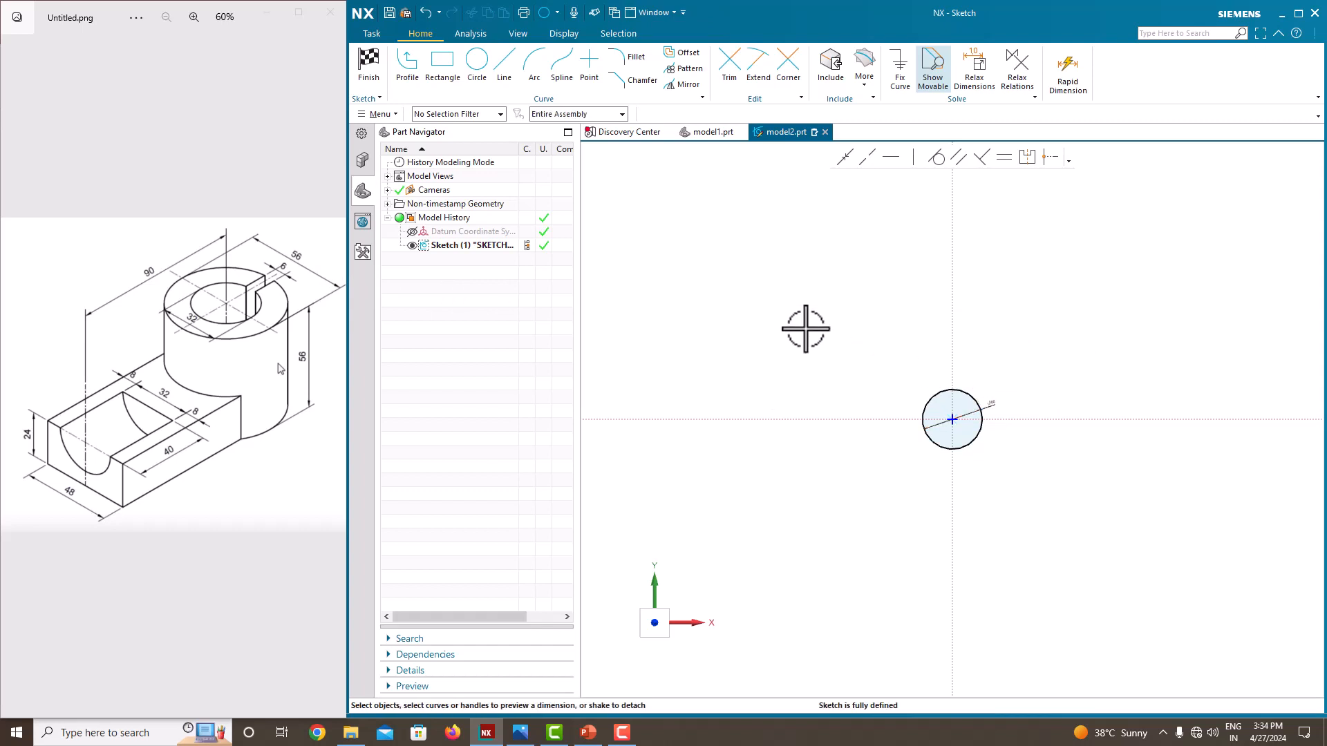
{"action": "scroll", "coordinate": [925, 391], "scroll_direction": "up", "scroll_amount": 3}
{"action": "scroll", "coordinate": [919, 414], "scroll_direction": "up", "scroll_amount": 2}
{"action": "scroll", "coordinate": [888, 385], "scroll_direction": "down", "scroll_amount": 5}
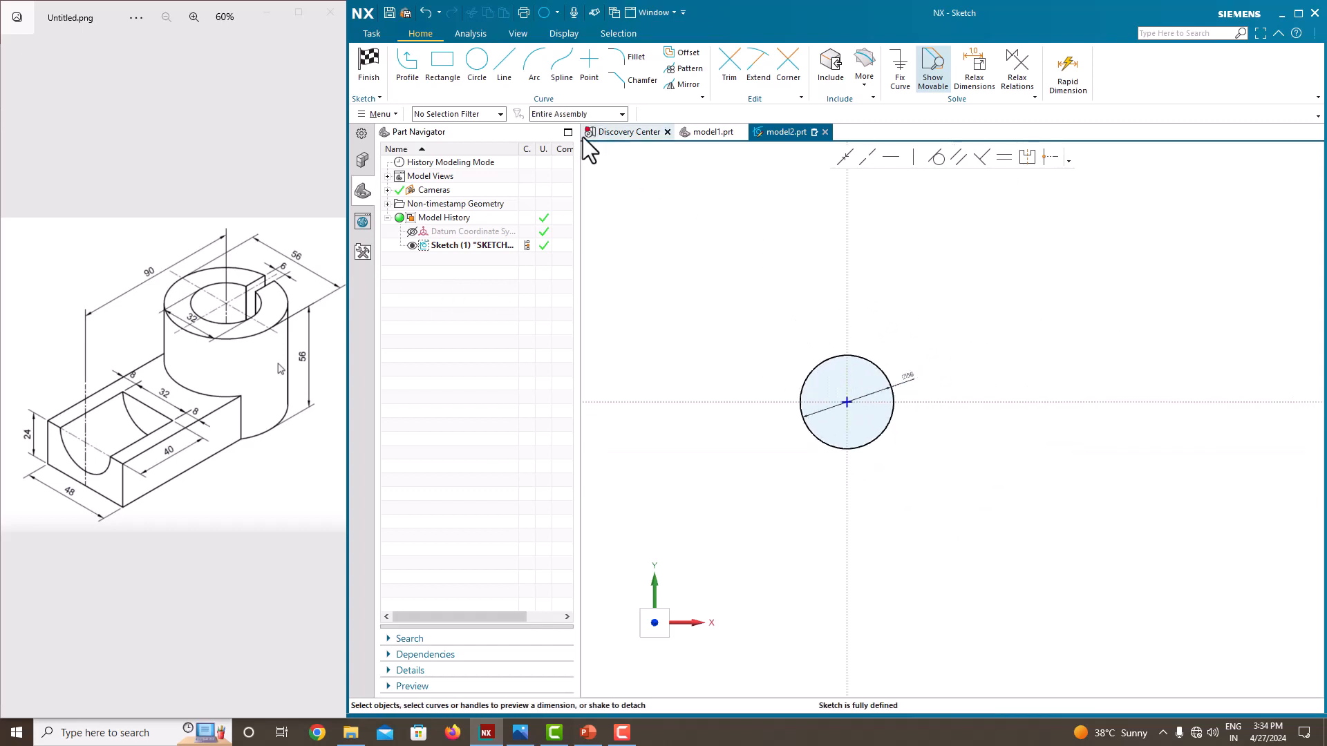
{"action": "left_click", "coordinate": [380, 77]}
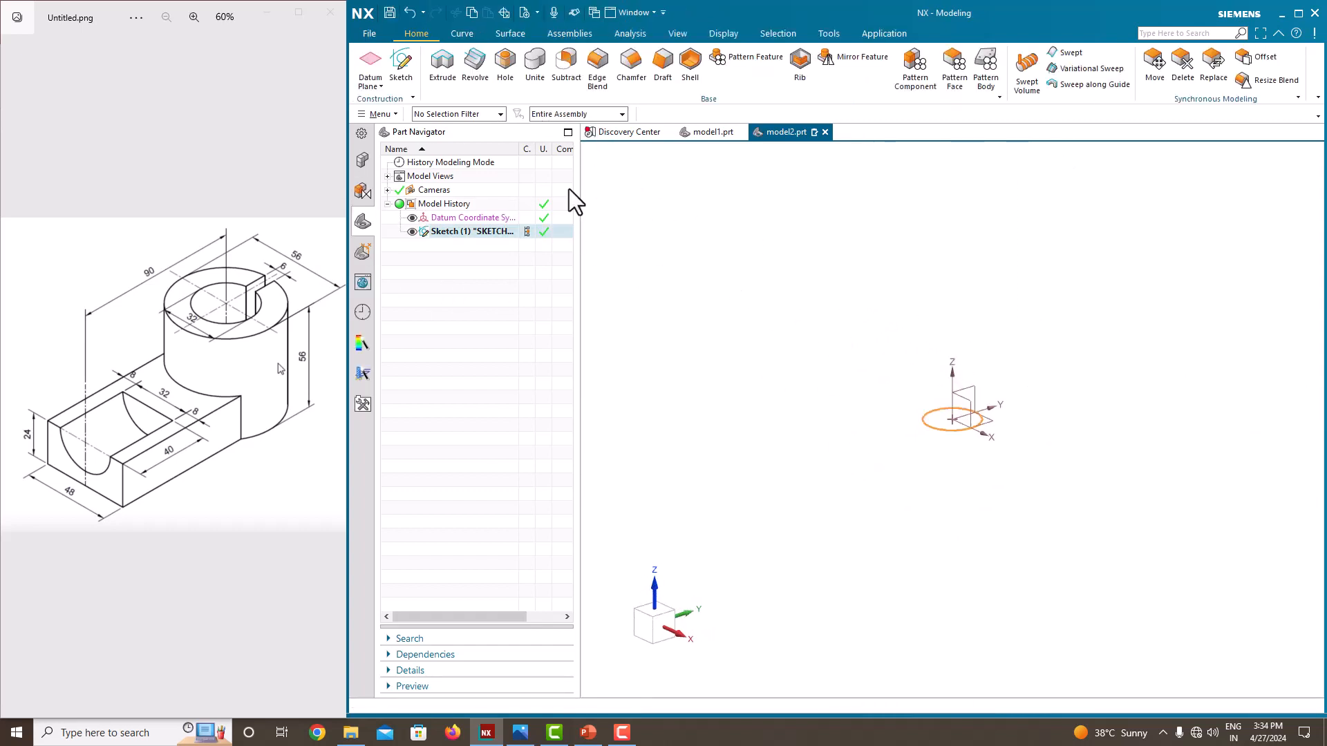
Extrude the circle as a solid with a symmetric total width of 56 mm and hide its sketch
{"action": "left_click", "coordinate": [446, 69]}
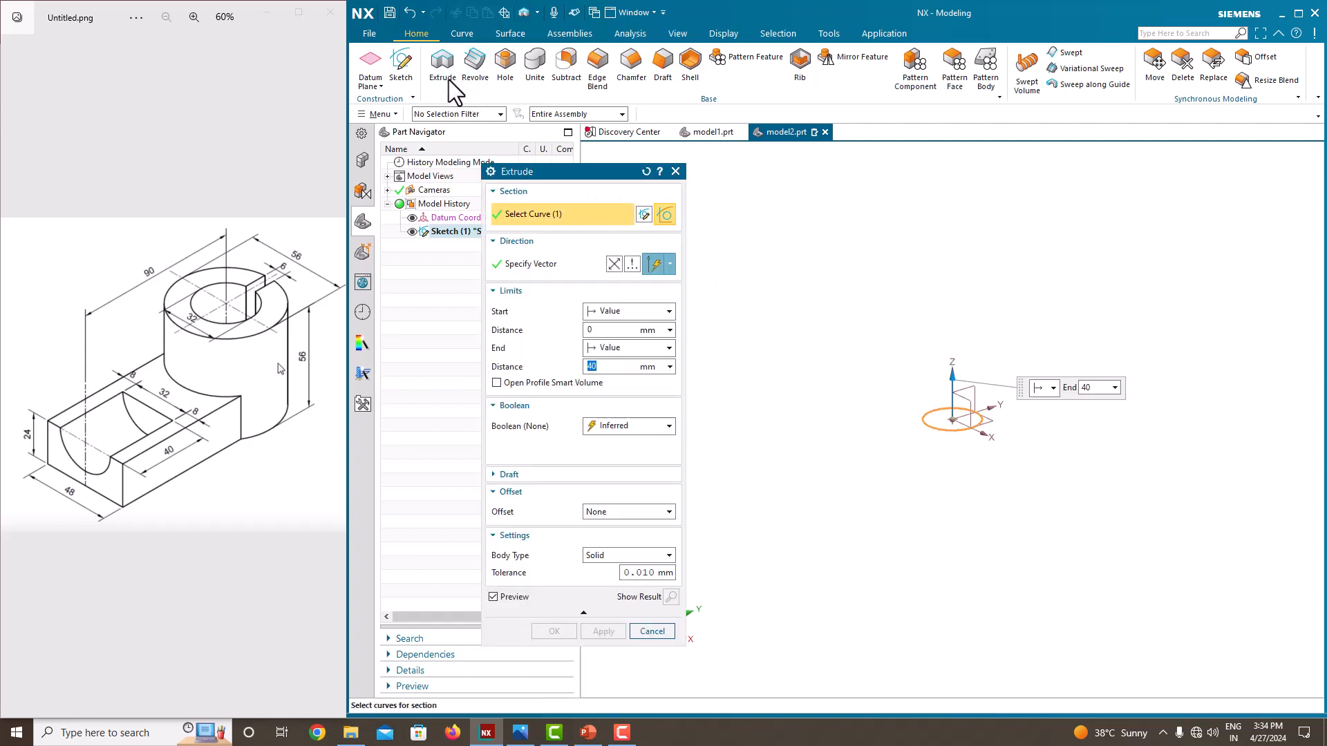
{"action": "left_click", "coordinate": [626, 349]}
{"action": "left_click", "coordinate": [623, 394]}
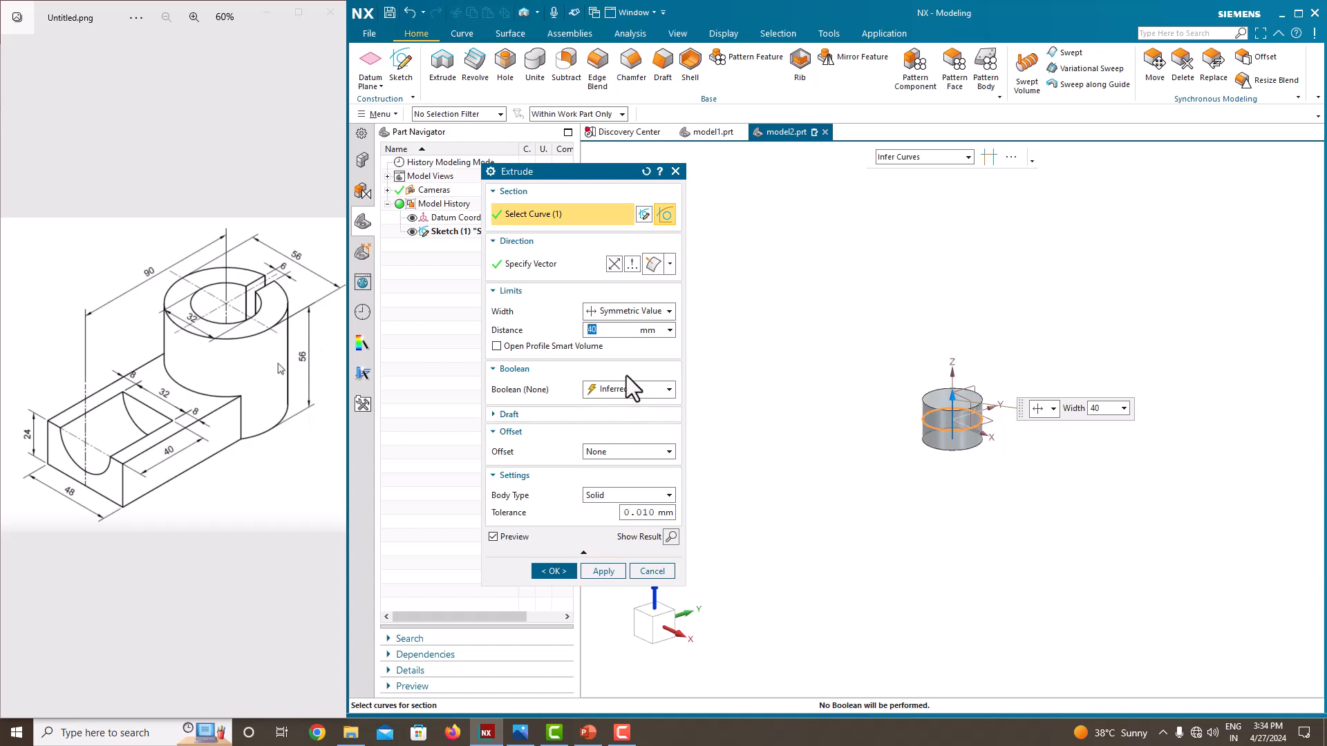
{"action": "type", "text": "56"}
{"action": "key", "text": "Return"}
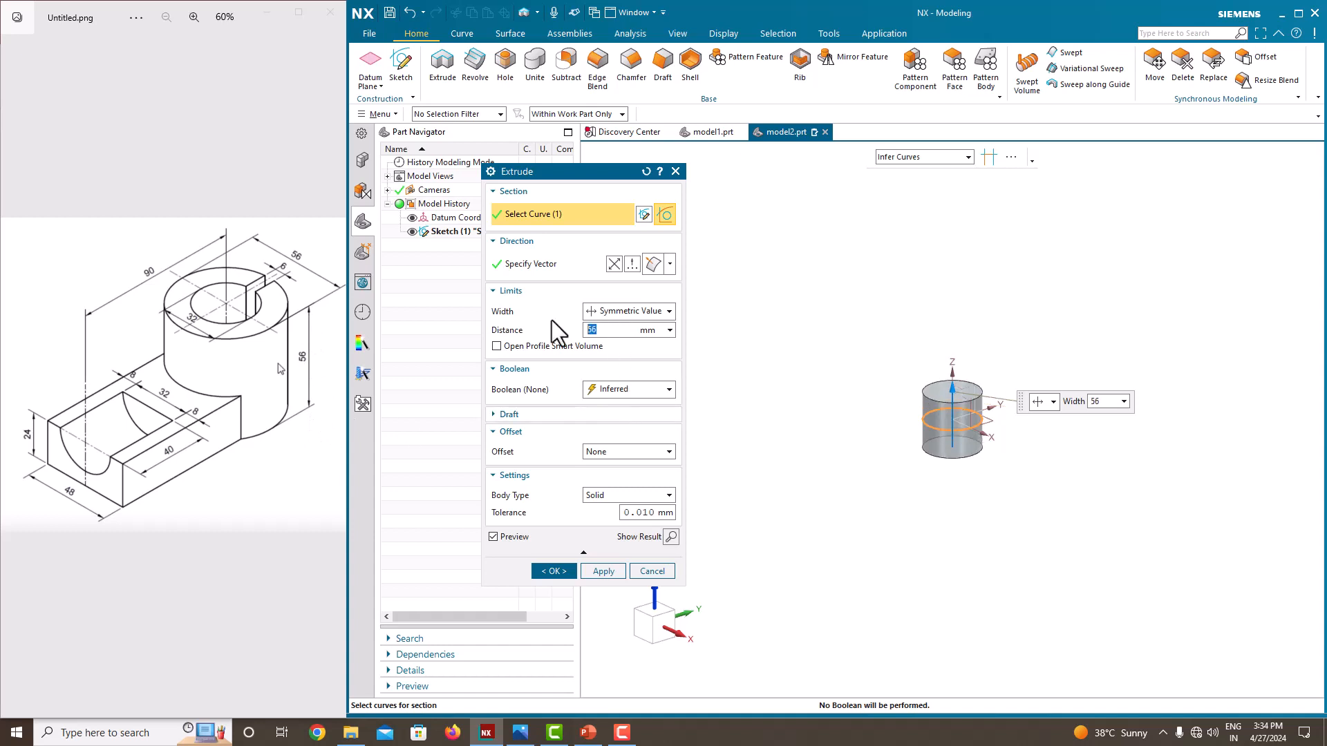
{"action": "left_click", "coordinate": [555, 571]}
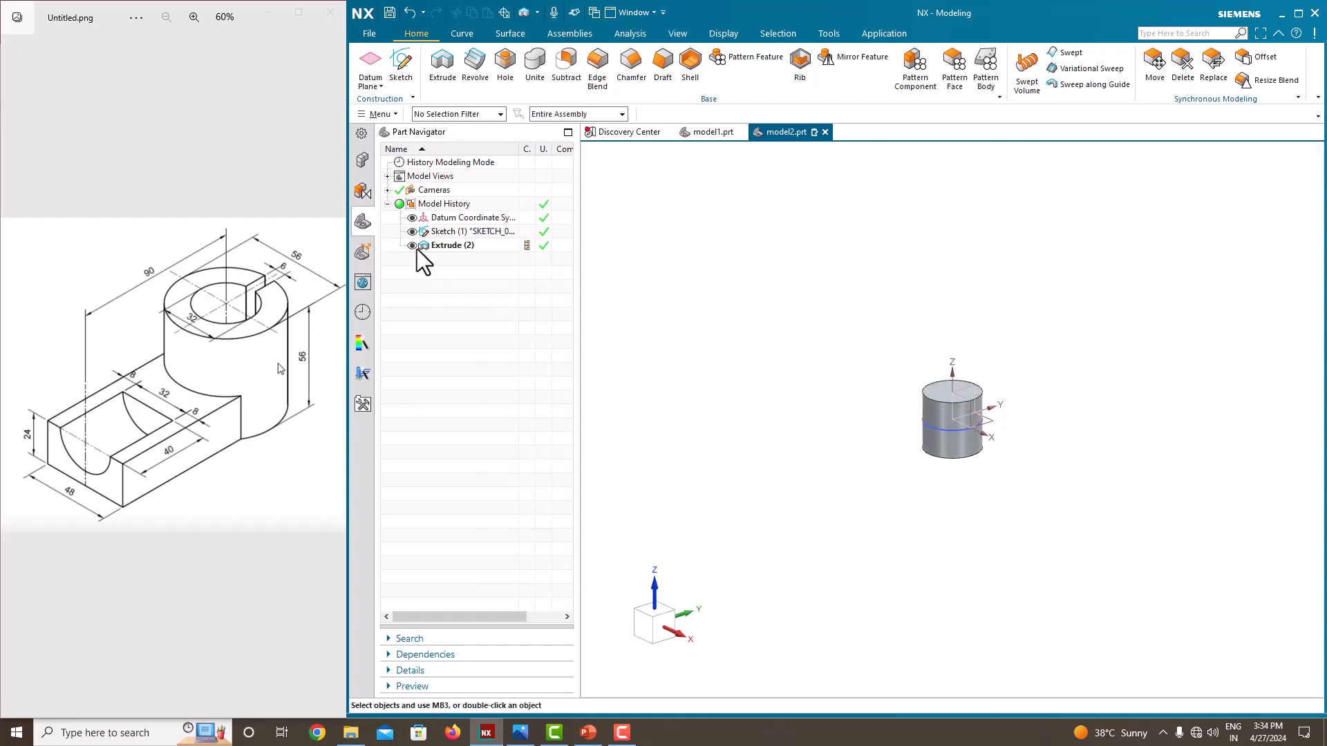
{"action": "left_click", "coordinate": [413, 231]}
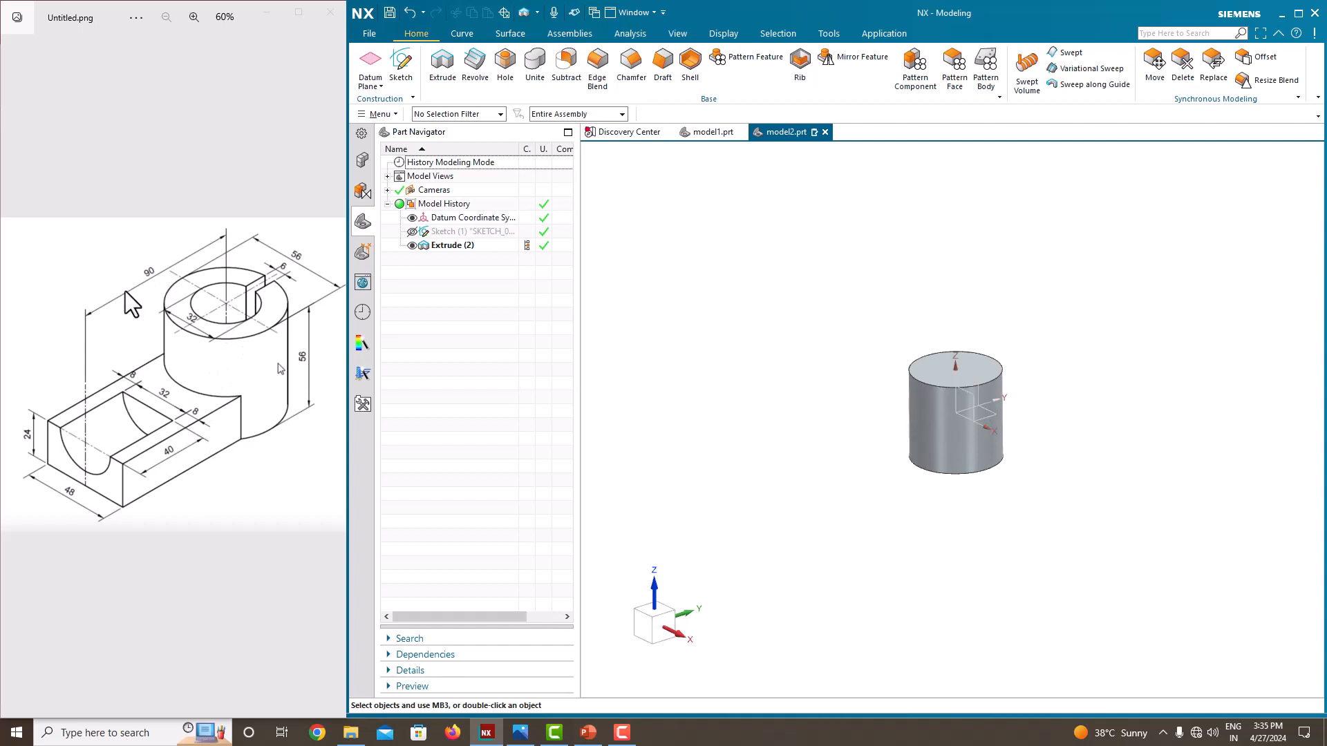
Create a datum plane 90 mm from the XZ plane on the negative Y side and enlarge its frame well beyond the cylinder
{"action": "left_click", "coordinate": [375, 63]}
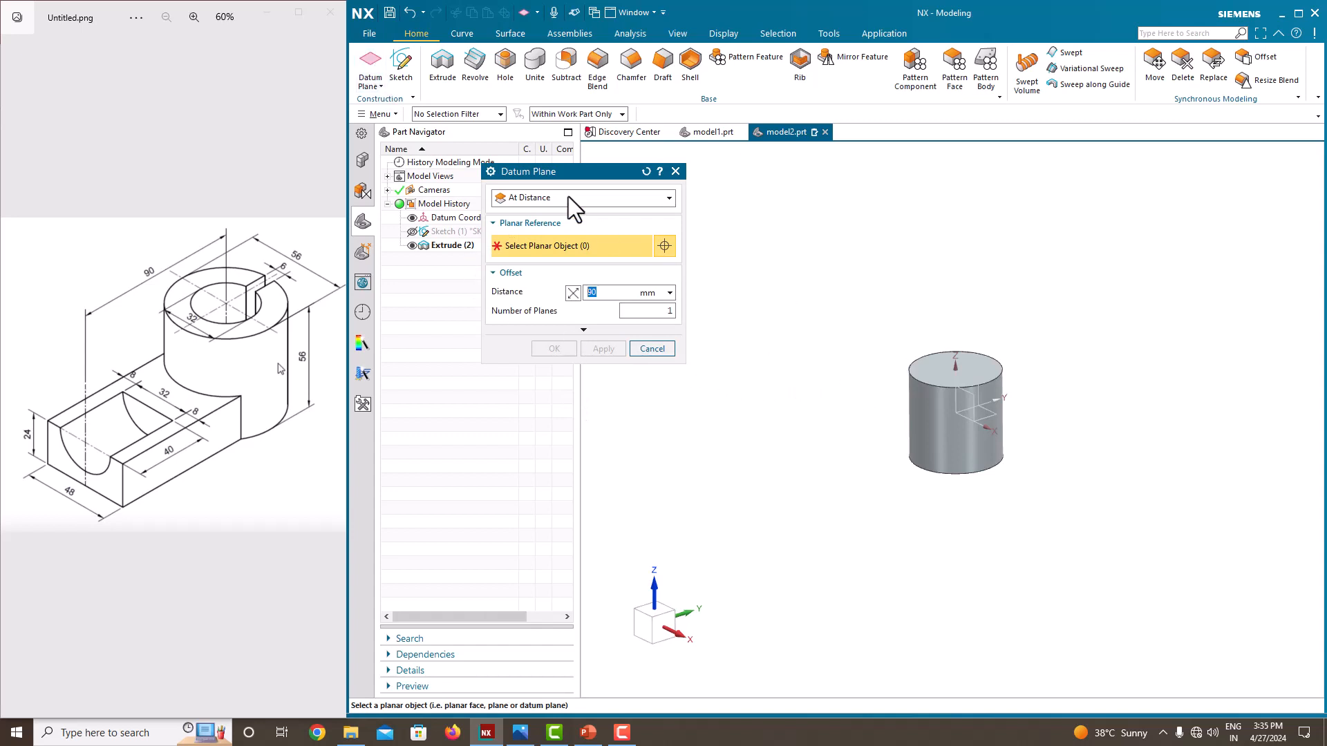
{"action": "left_click", "coordinate": [530, 199]}
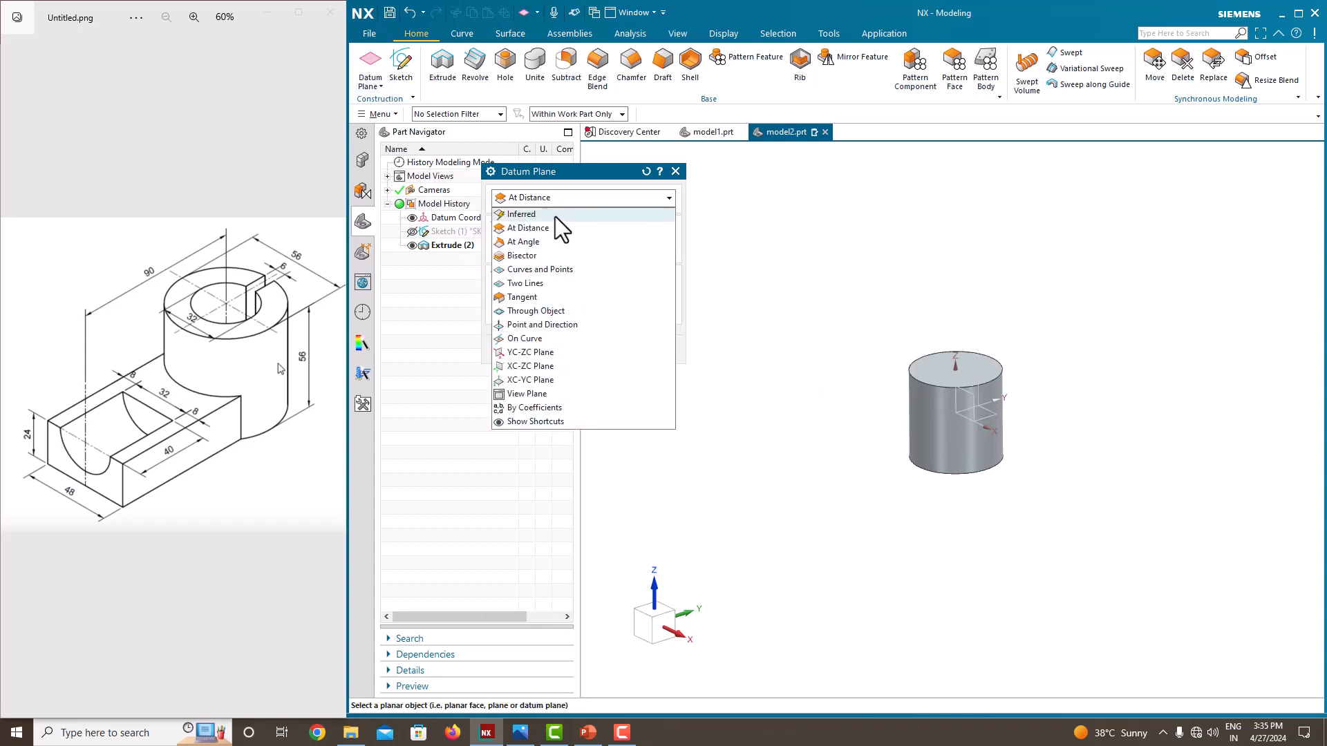
{"action": "left_click", "coordinate": [535, 230]}
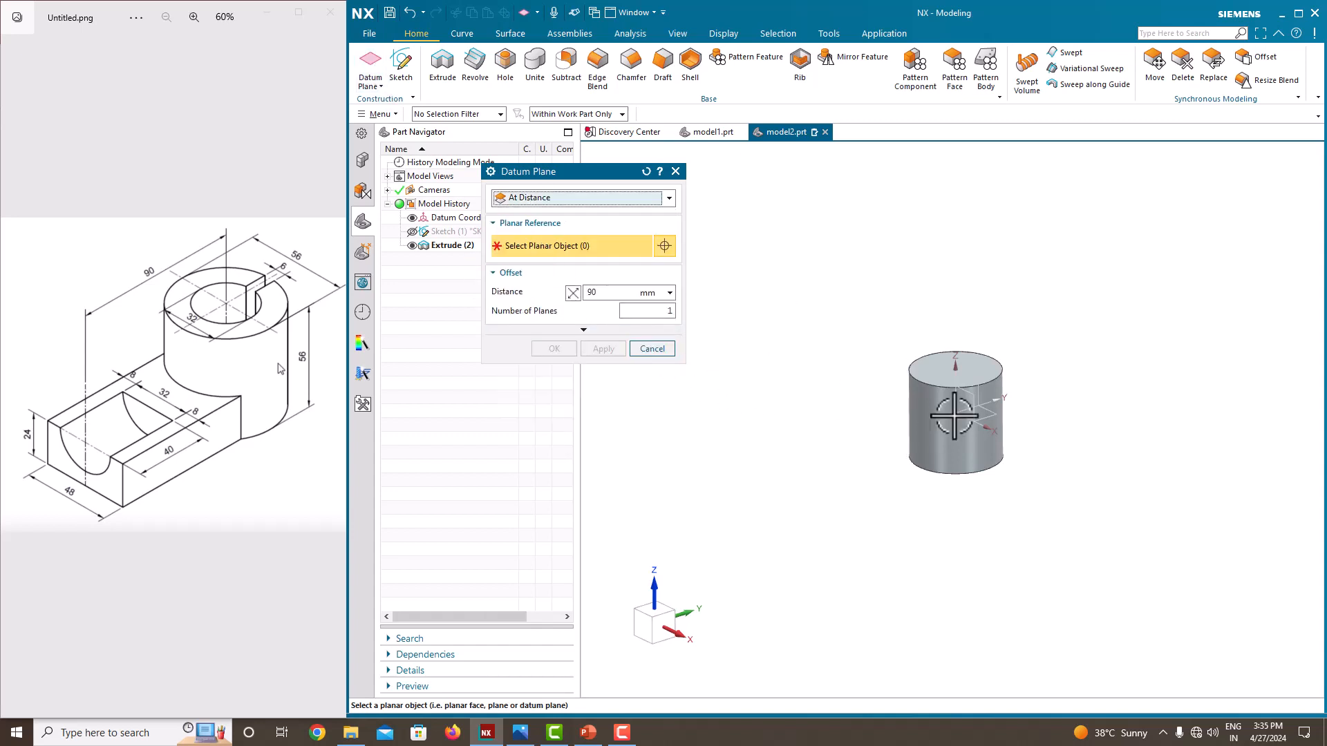
{"action": "scroll", "coordinate": [971, 415], "scroll_direction": "up", "scroll_amount": 2}
{"action": "left_click", "coordinate": [973, 402]}
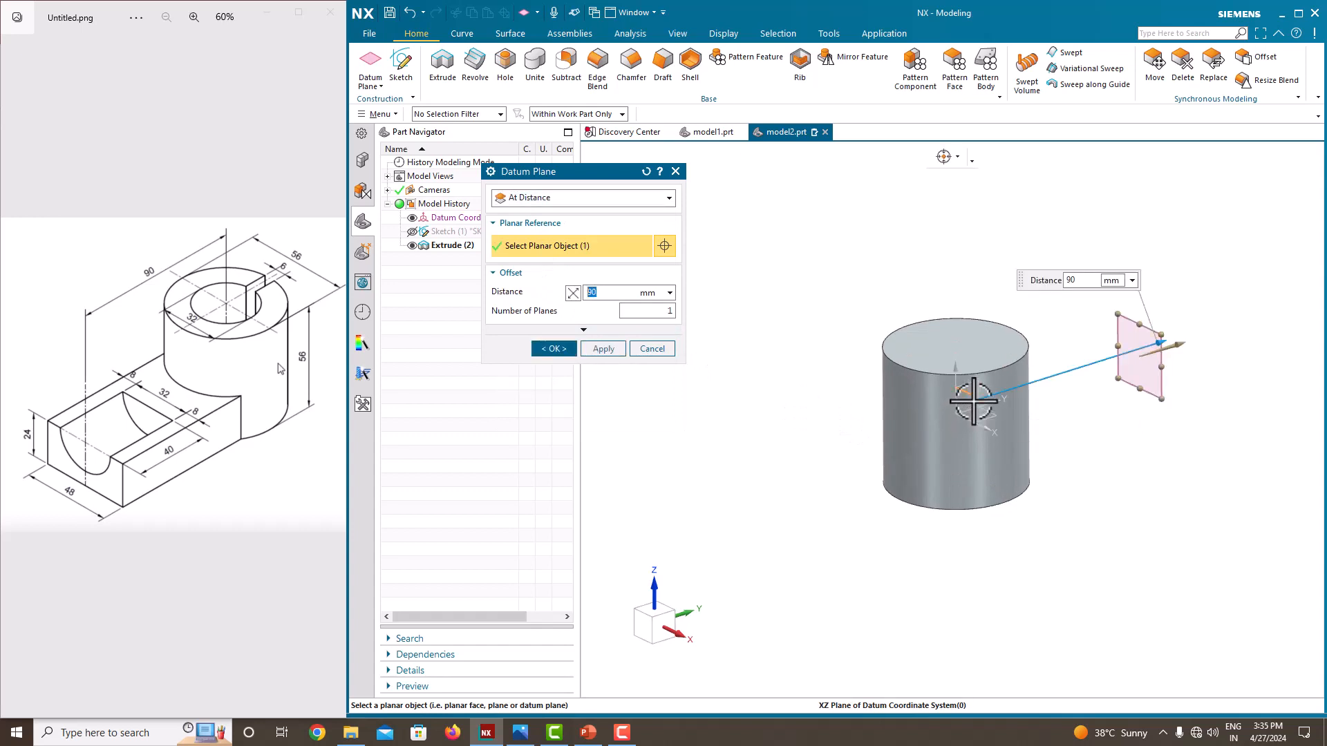
{"action": "left_click", "coordinate": [573, 293]}
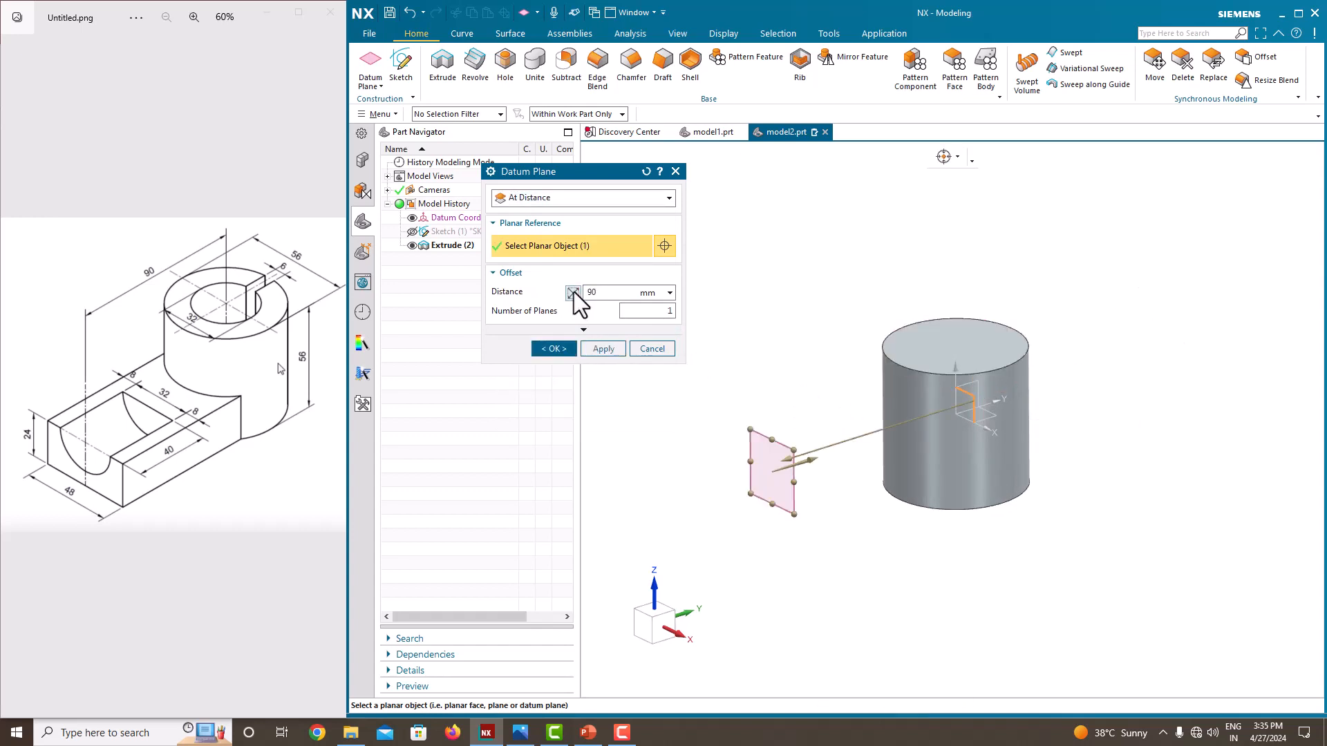
{"action": "scroll", "coordinate": [819, 462], "scroll_direction": "down", "scroll_amount": 2}
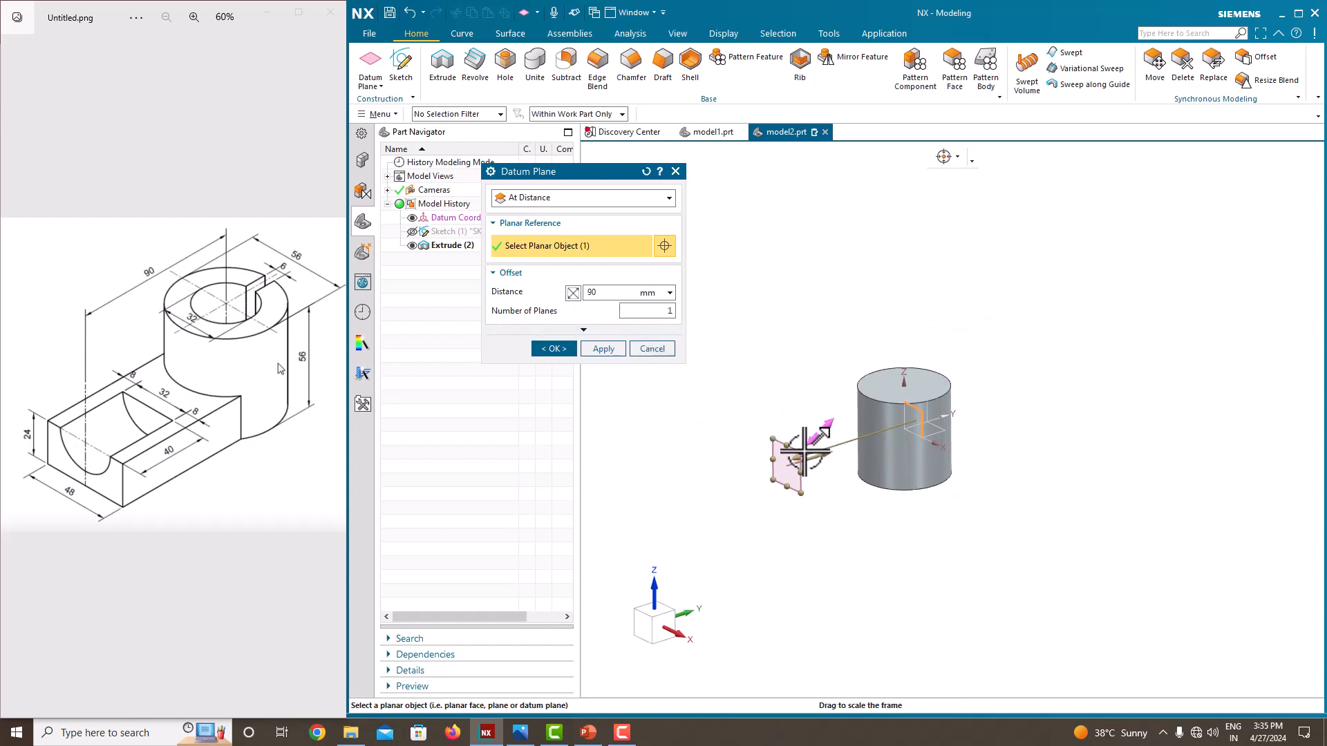
{"action": "left_click_drag", "start_coordinate": [799, 451], "coordinate": [938, 309]}
{"action": "left_click_drag", "start_coordinate": [773, 483], "coordinate": [667, 548]}
{"action": "left_click", "coordinate": [553, 348]}
{"action": "middle_click_drag", "start_coordinate": [691, 400], "coordinate": [997, 466]}
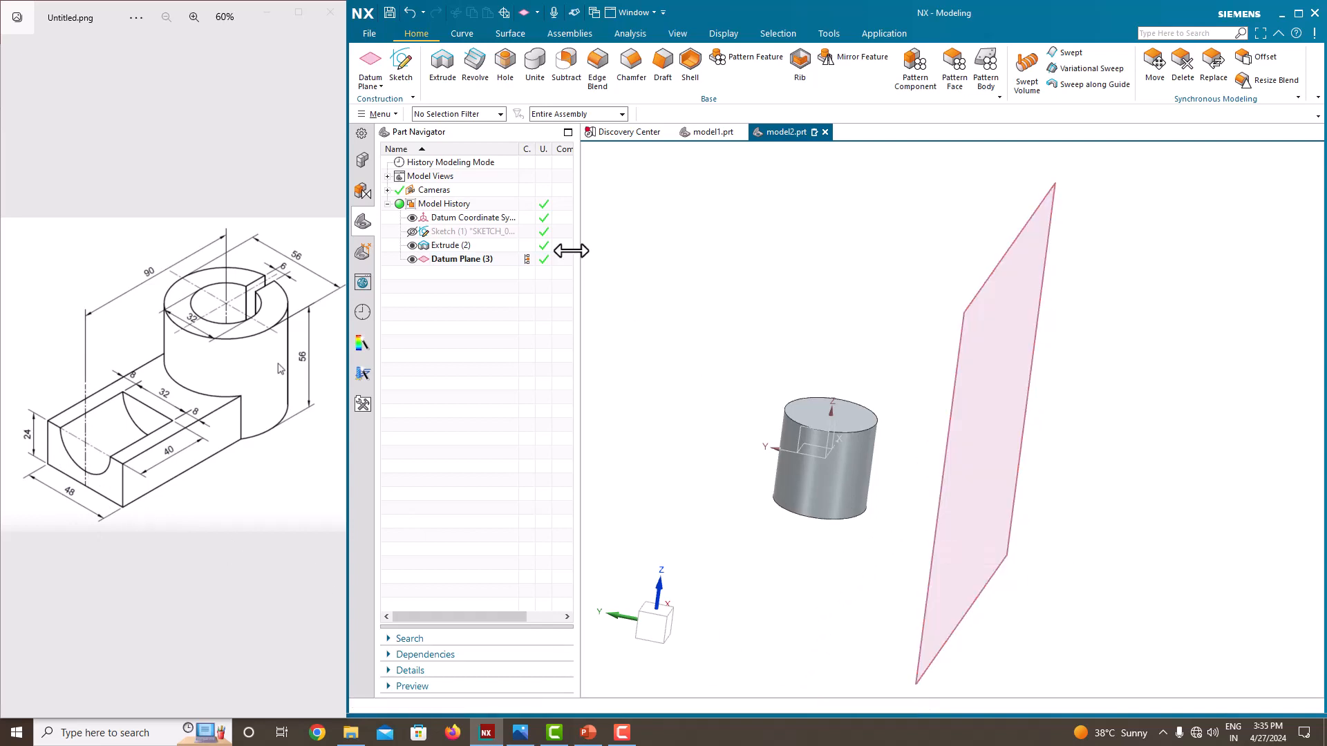
Start a sketch on the offset datum plane with the plane normal reversed
{"action": "left_click", "coordinate": [403, 78]}
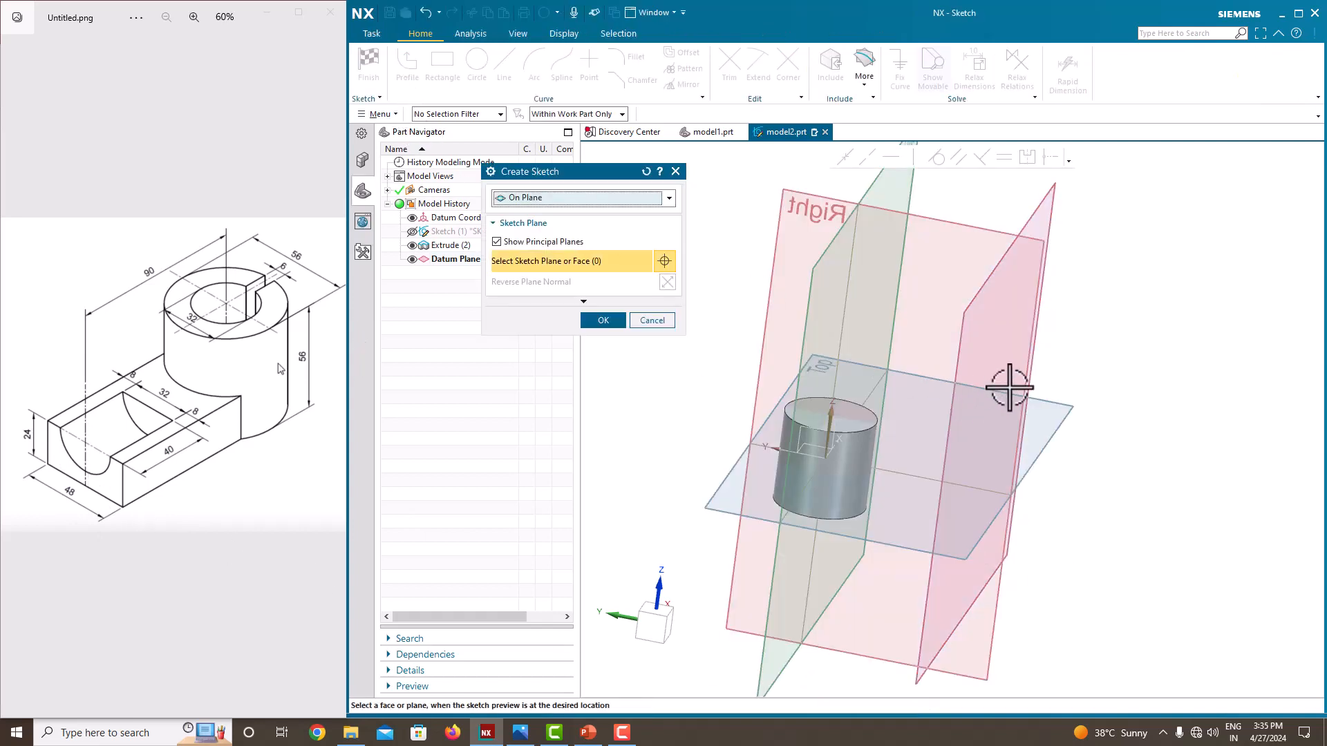
{"action": "middle_click_drag", "start_coordinate": [1008, 388], "coordinate": [971, 327]}
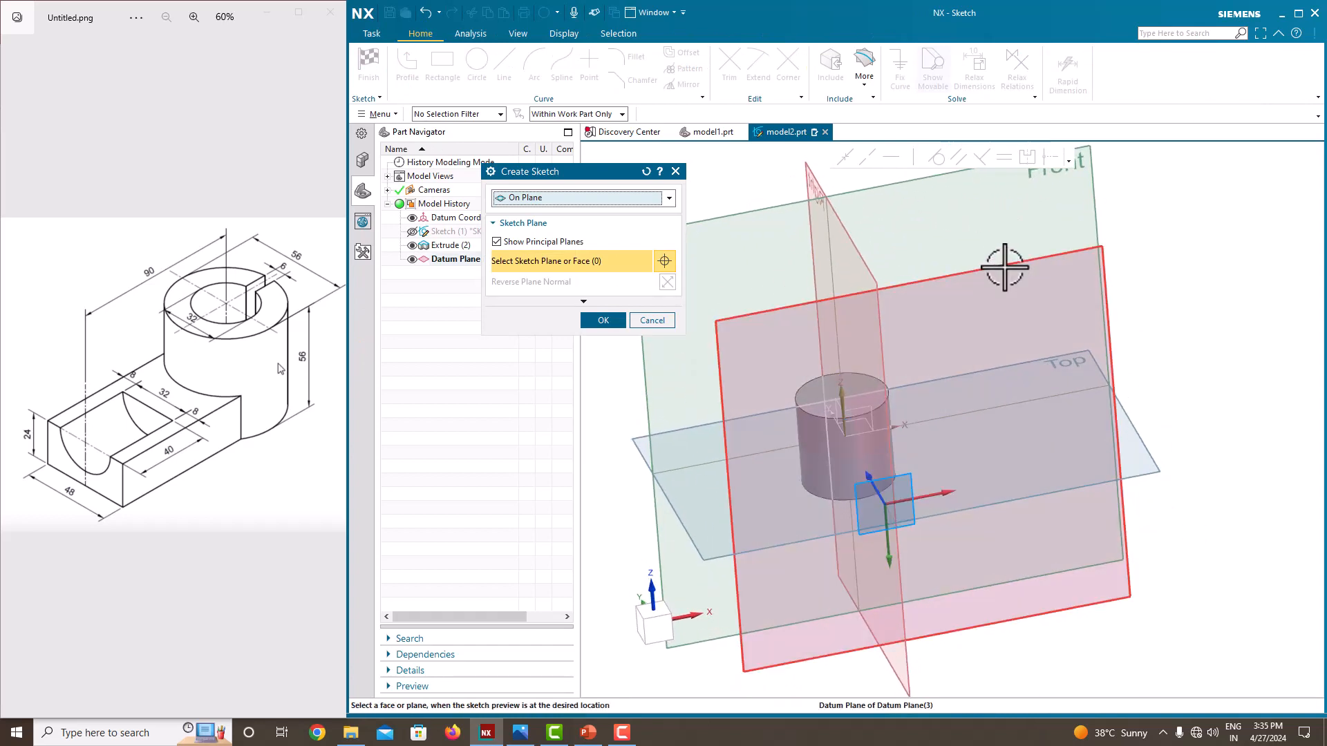
{"action": "left_click", "coordinate": [1004, 267]}
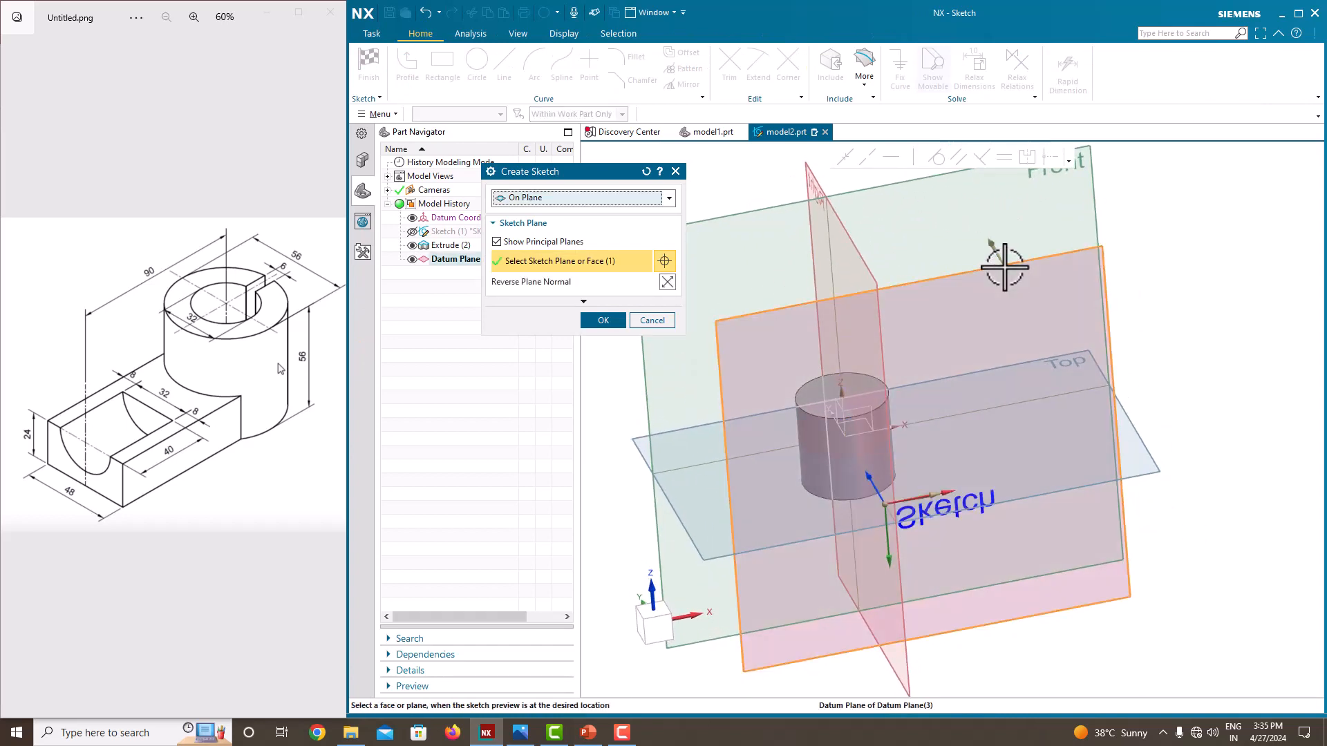
{"action": "middle_click_drag", "start_coordinate": [890, 474], "coordinate": [877, 461]}
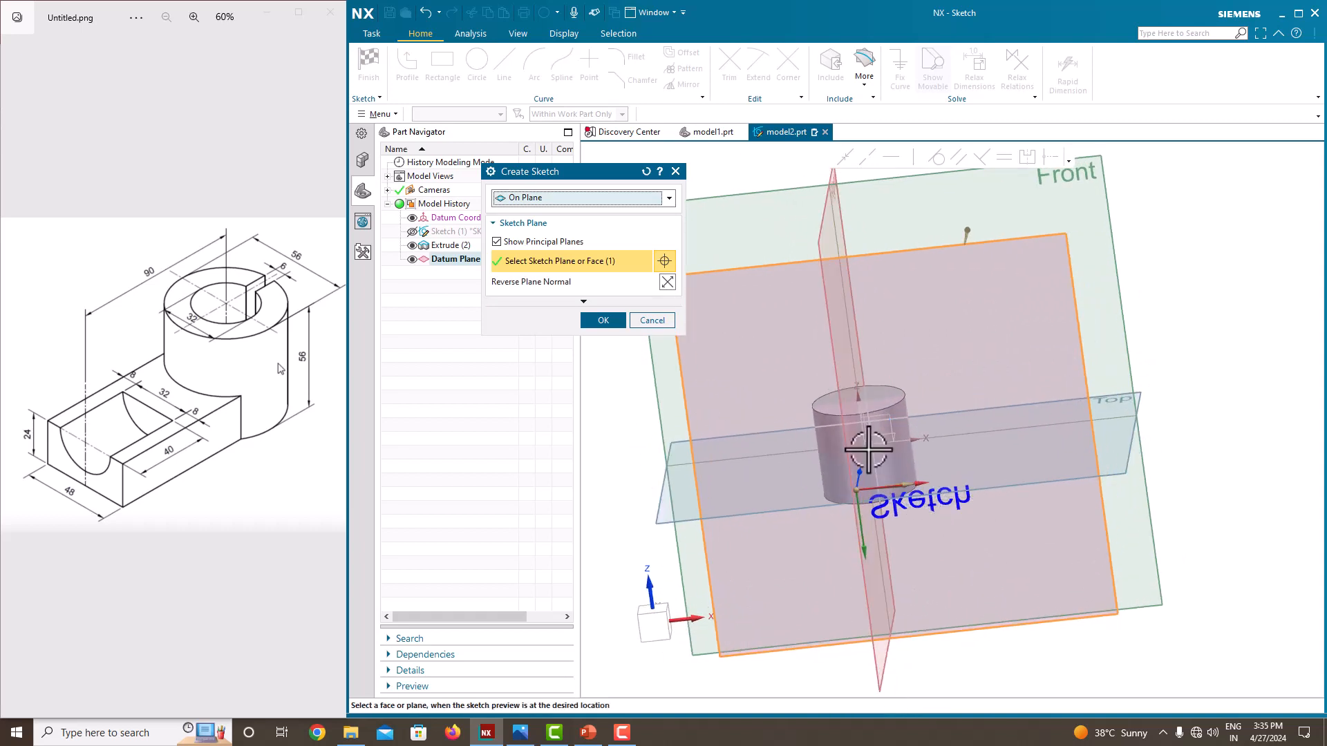
{"action": "left_click", "coordinate": [668, 282]}
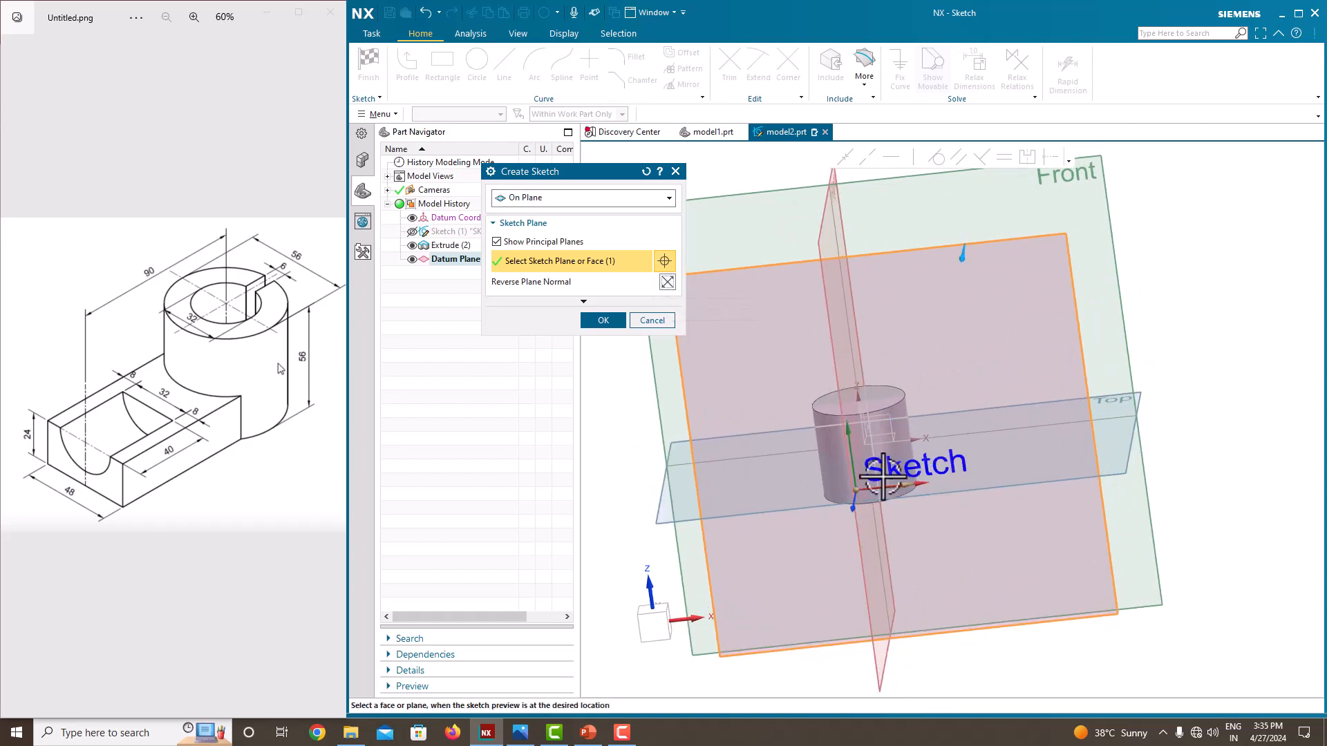
{"action": "left_click", "coordinate": [603, 320]}
Sketch a rectangle about 57 mm wide across the cylinder's lower edge
{"action": "scroll", "coordinate": [957, 443], "scroll_direction": "down", "scroll_amount": 3}
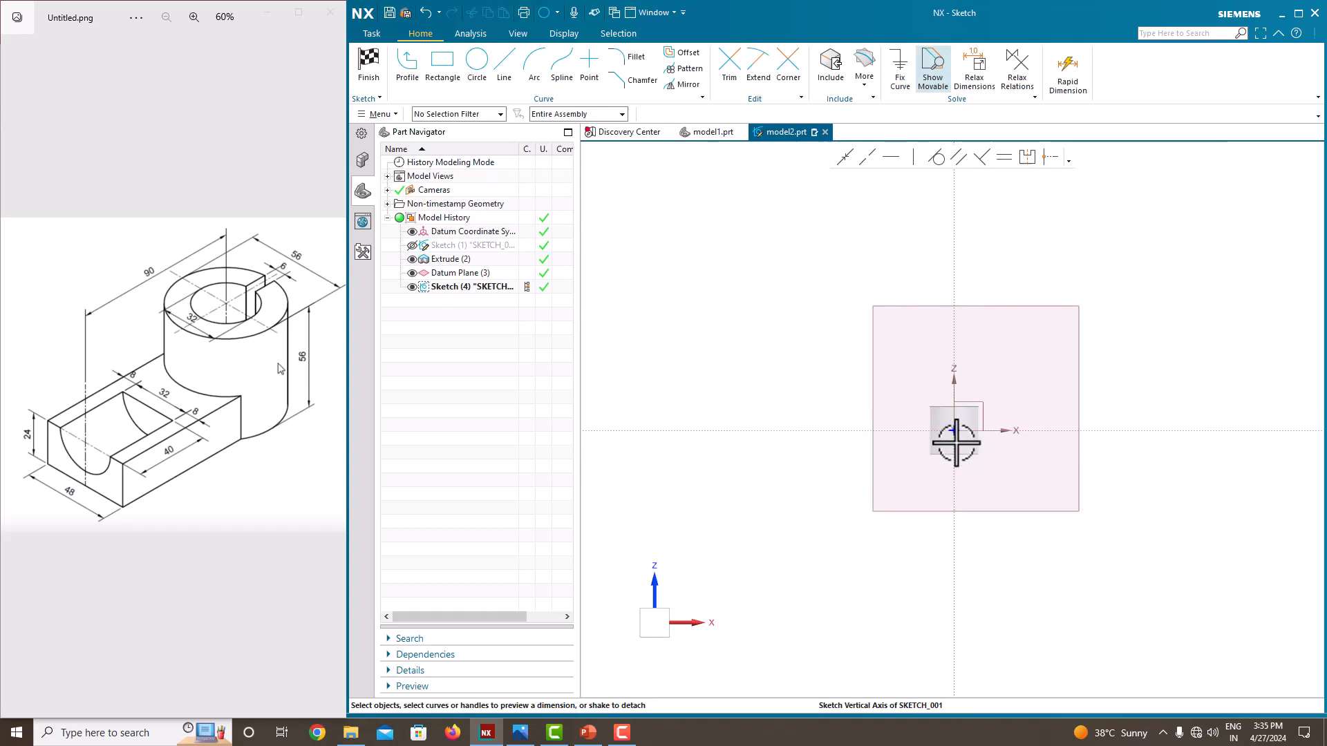
{"action": "scroll", "coordinate": [957, 442], "scroll_direction": "up", "scroll_amount": 4}
{"action": "scroll", "coordinate": [952, 484], "scroll_direction": "up", "scroll_amount": 2}
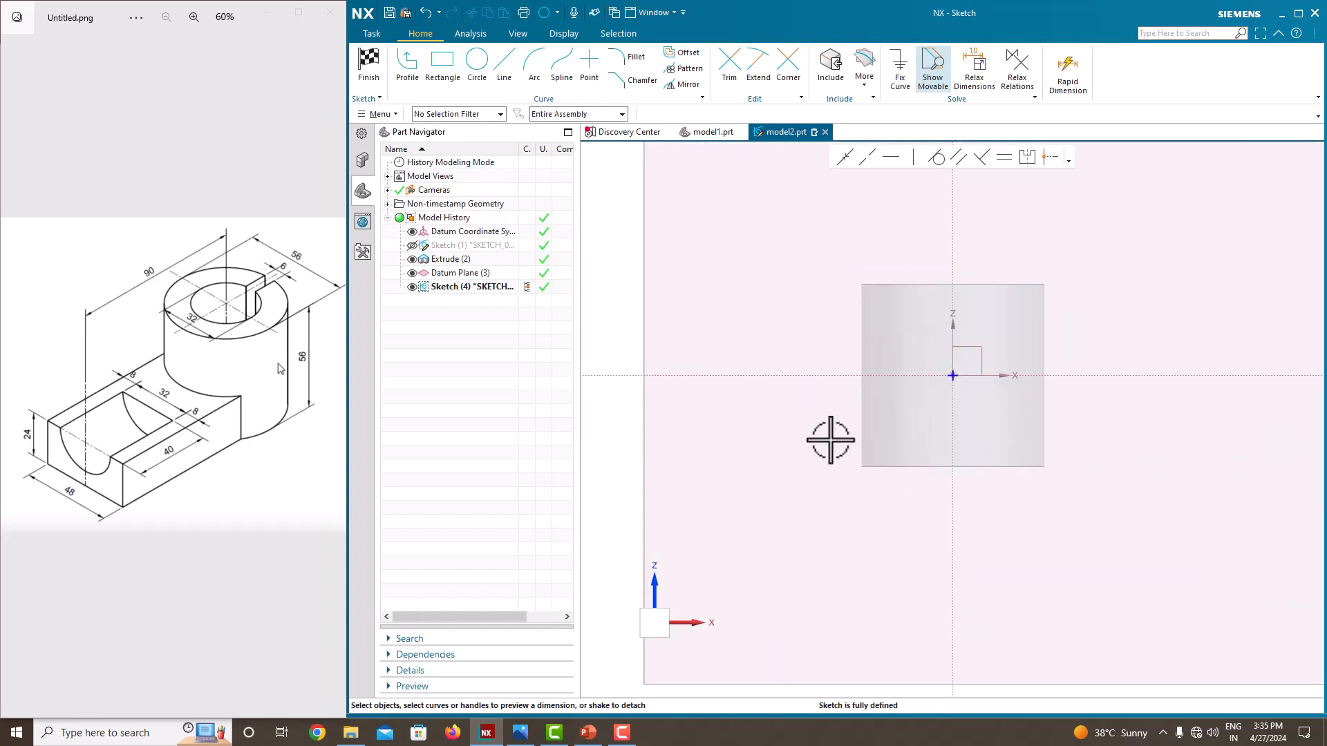
{"action": "left_click", "coordinate": [442, 65]}
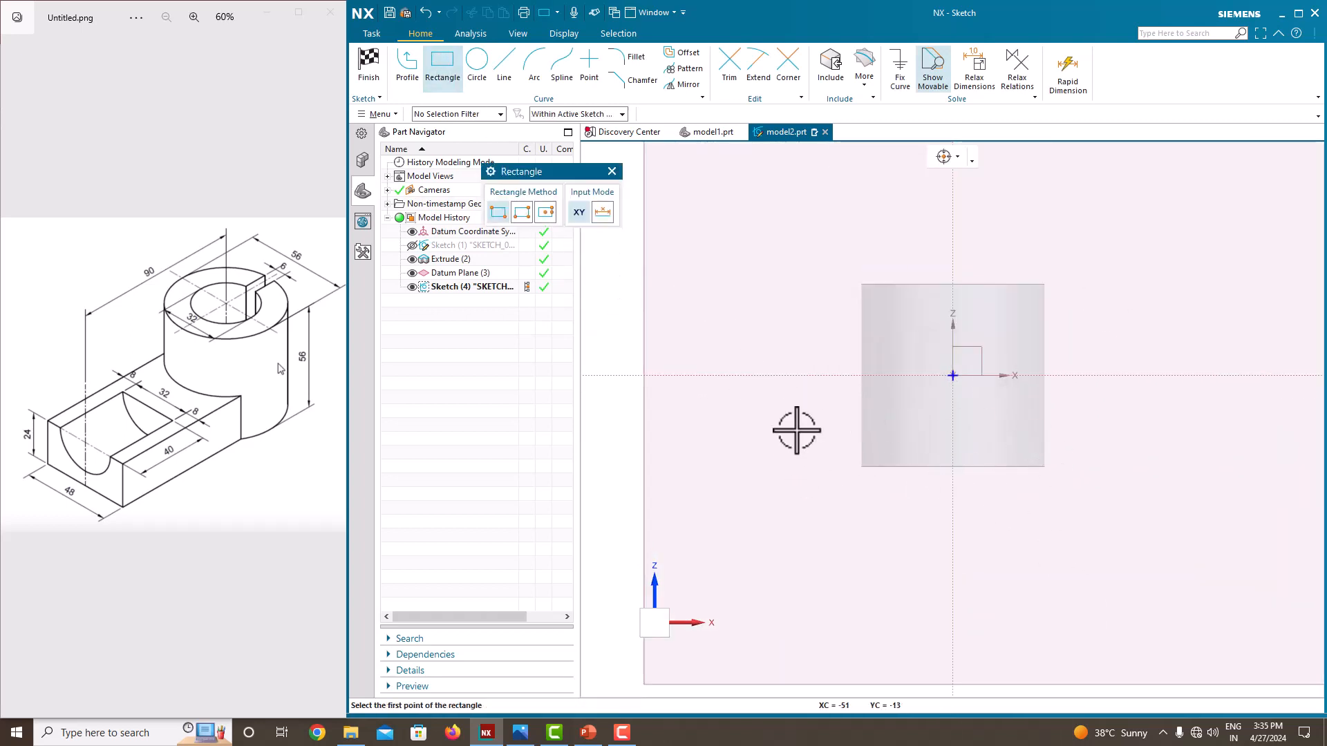
{"action": "left_click", "coordinate": [864, 441]}
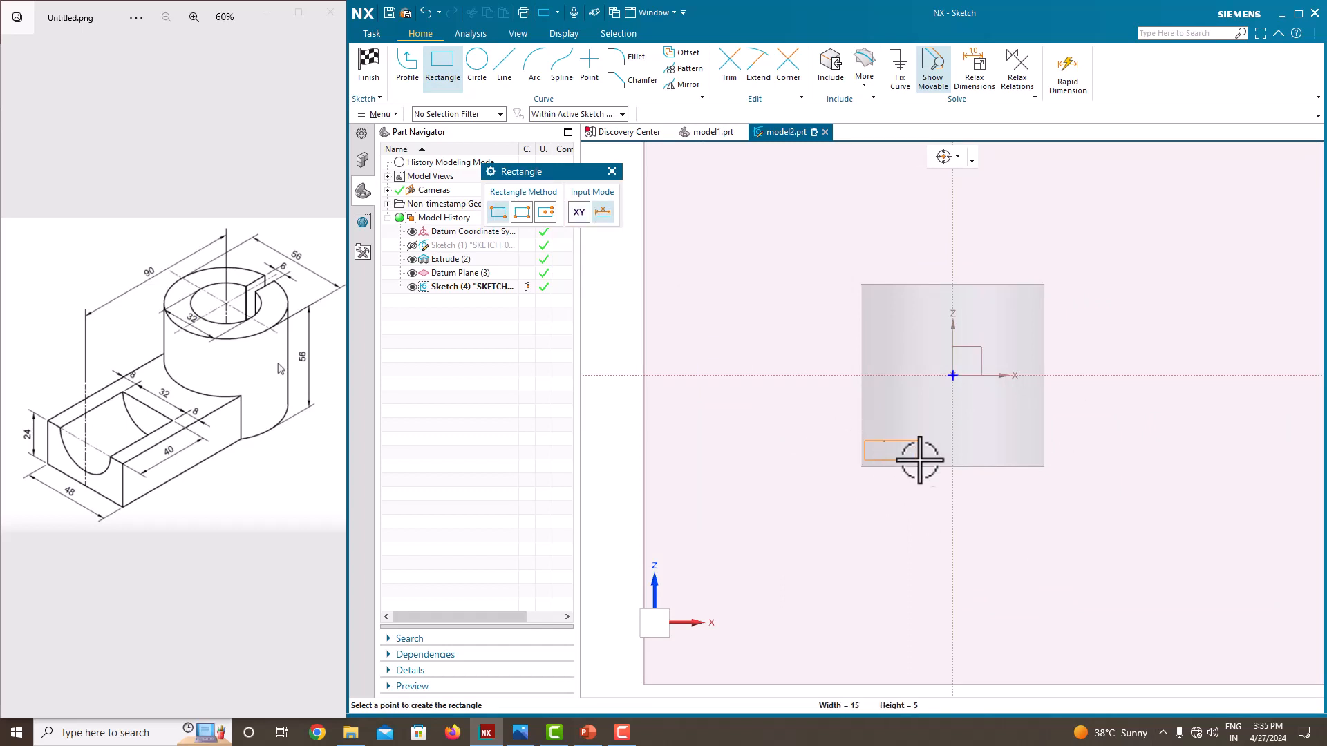
{"action": "left_click", "coordinate": [1050, 473]}
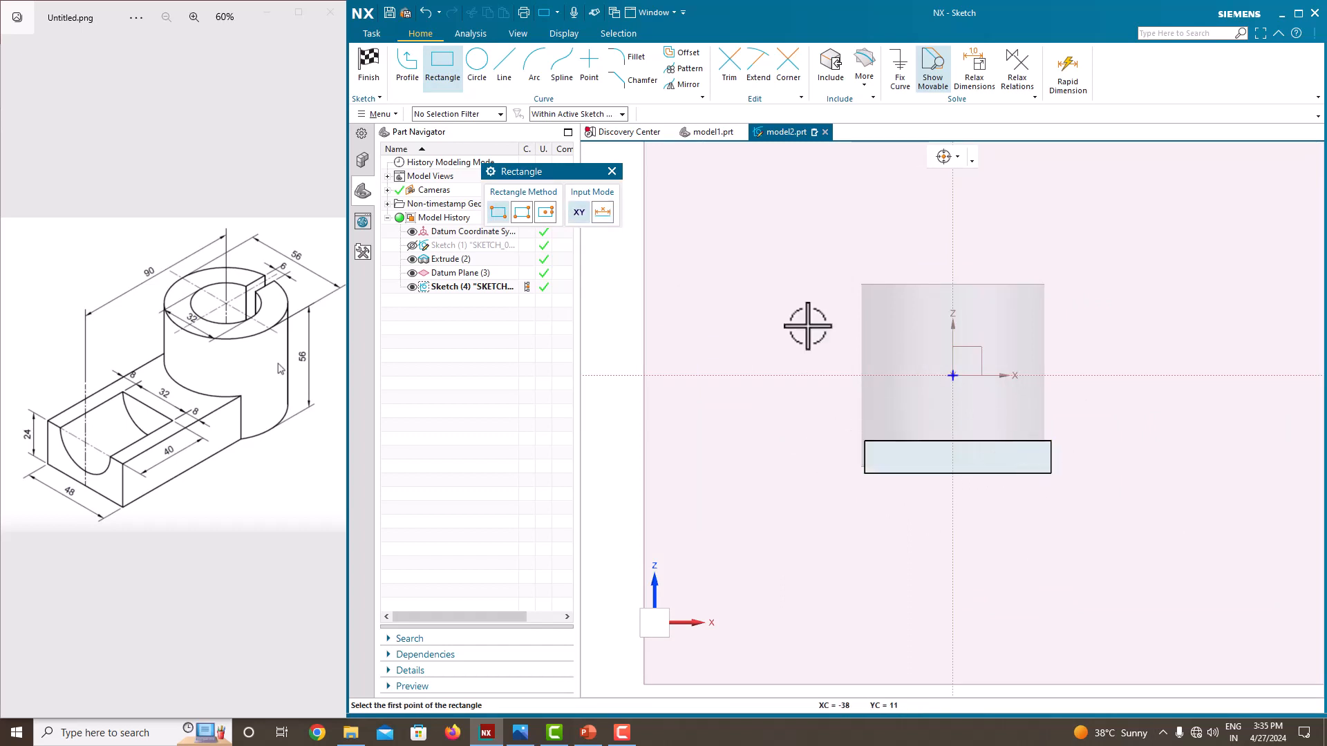
Set the selection scope to Entire Assembly, hide the offset datum plane and end the Rectangle command
{"action": "left_click", "coordinate": [566, 115]}
{"action": "left_click", "coordinate": [568, 128]}
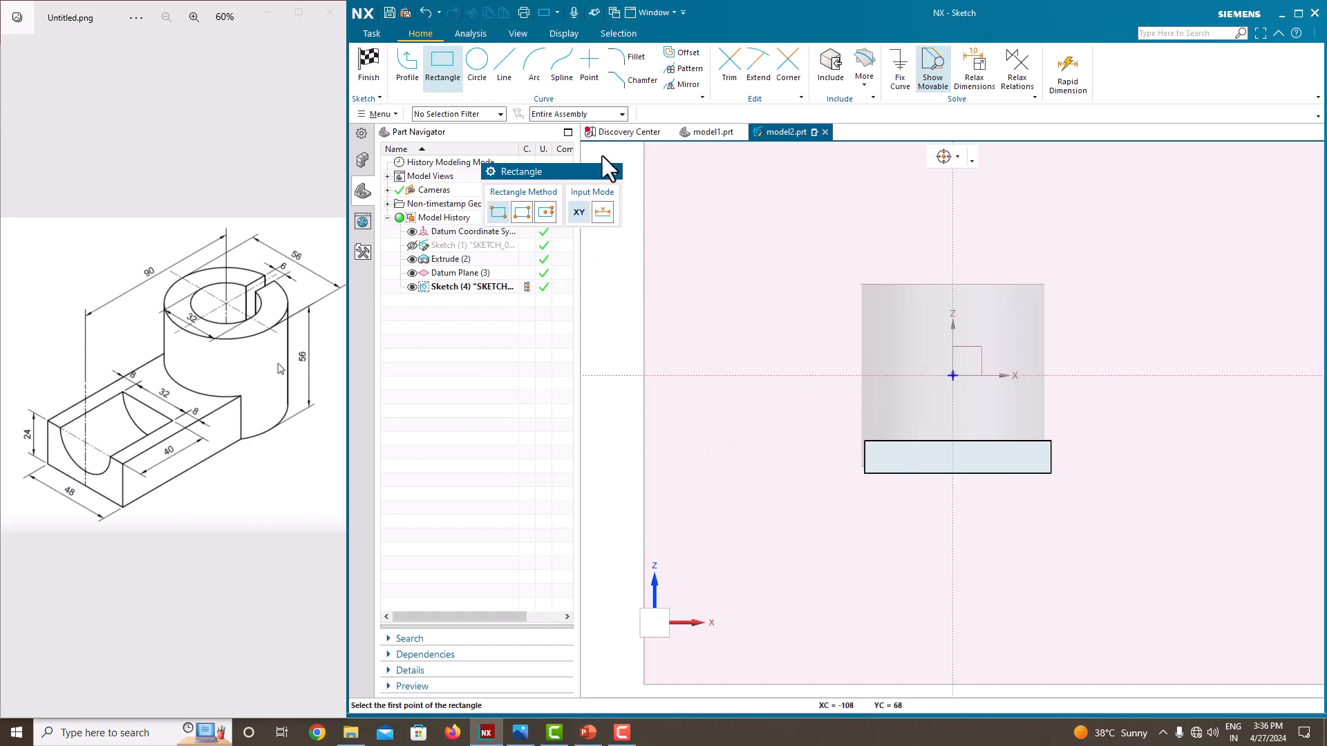
{"action": "left_click", "coordinate": [412, 273]}
{"action": "scroll", "coordinate": [1022, 465], "scroll_direction": "up", "scroll_amount": 5}
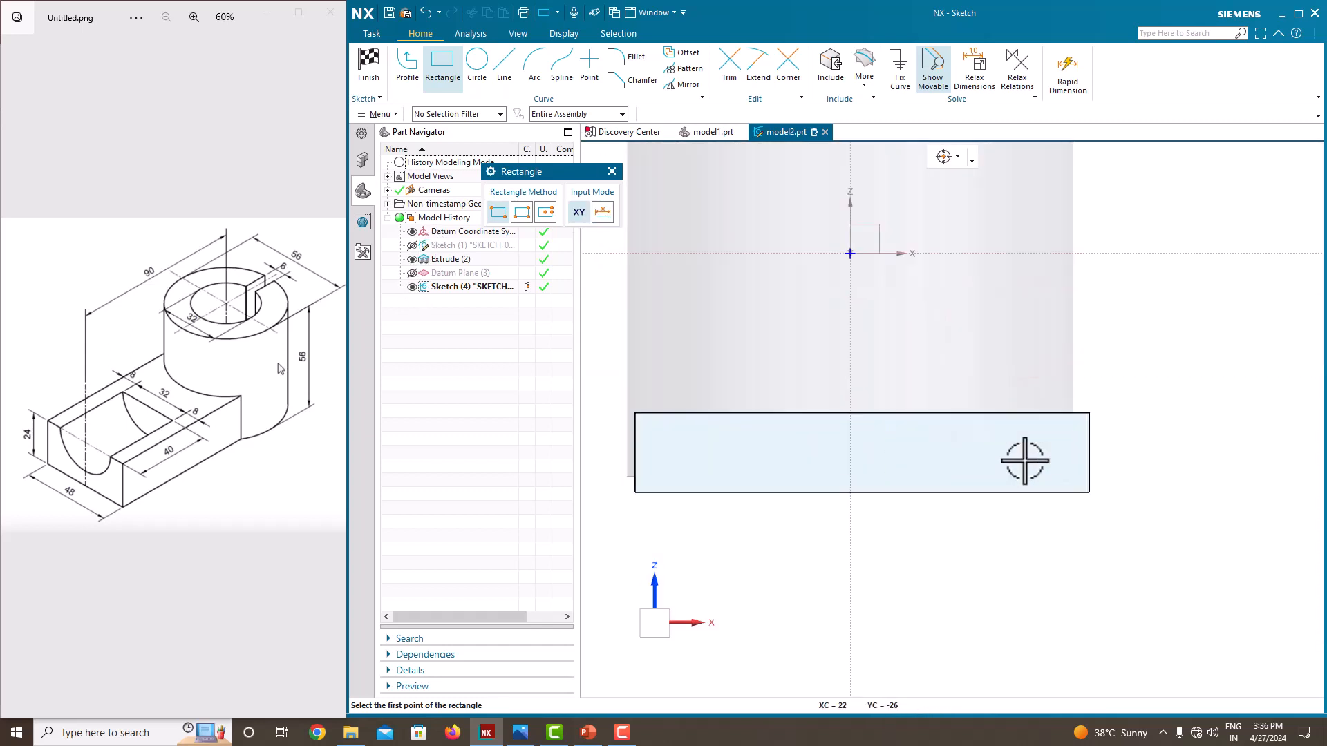
{"action": "scroll", "coordinate": [894, 433], "scroll_direction": "down", "scroll_amount": 3}
{"action": "scroll", "coordinate": [849, 446], "scroll_direction": "up", "scroll_amount": 2}
{"action": "scroll", "coordinate": [852, 405], "scroll_direction": "down", "scroll_amount": 2}
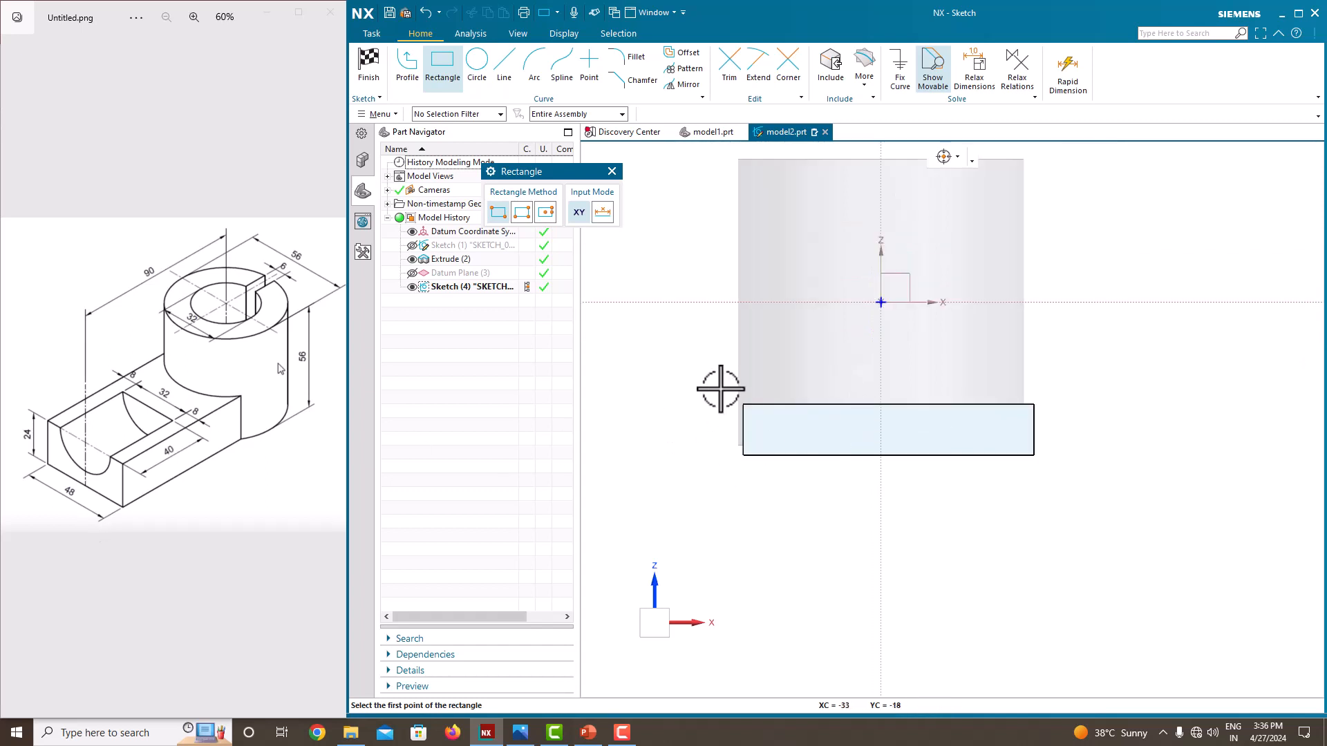
{"action": "key", "text": "Escape"}
Dimension the rectangle as 48 mm wide and 24 mm high
{"action": "left_click", "coordinate": [954, 405]}
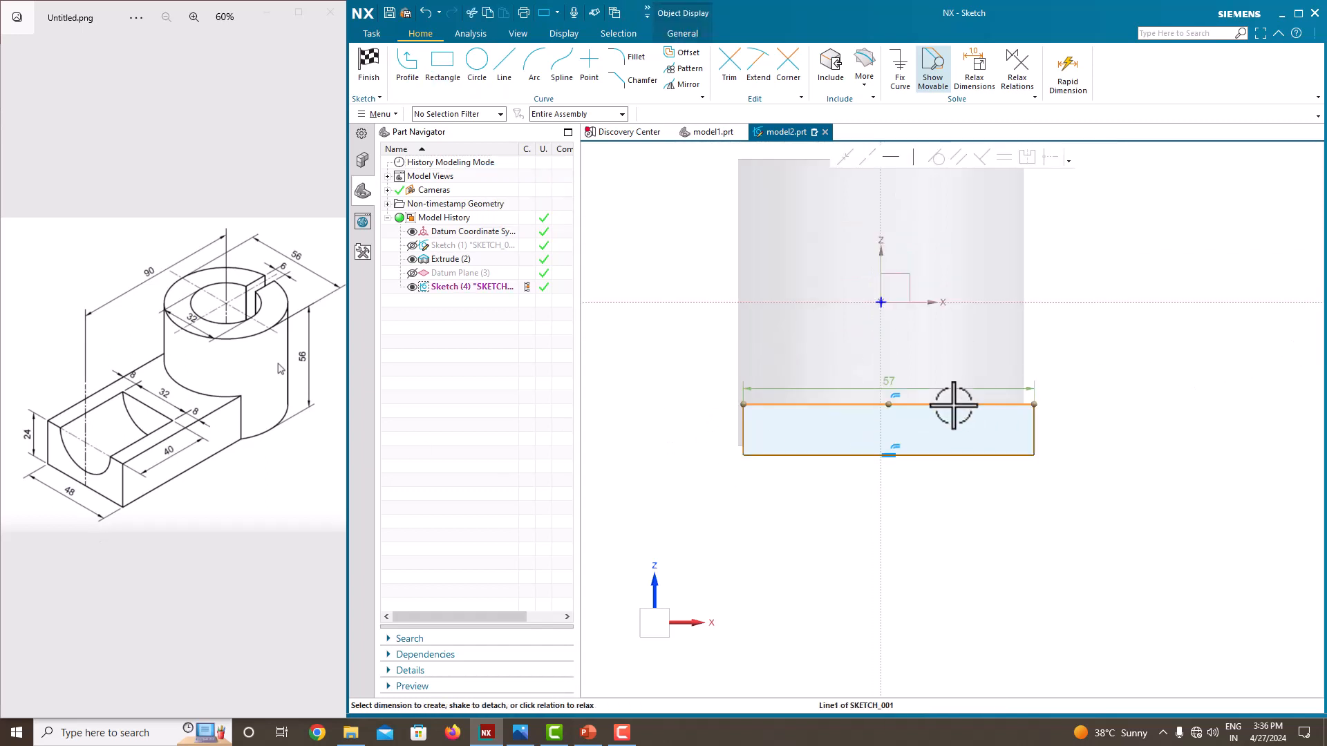
{"action": "double_click", "coordinate": [891, 387]}
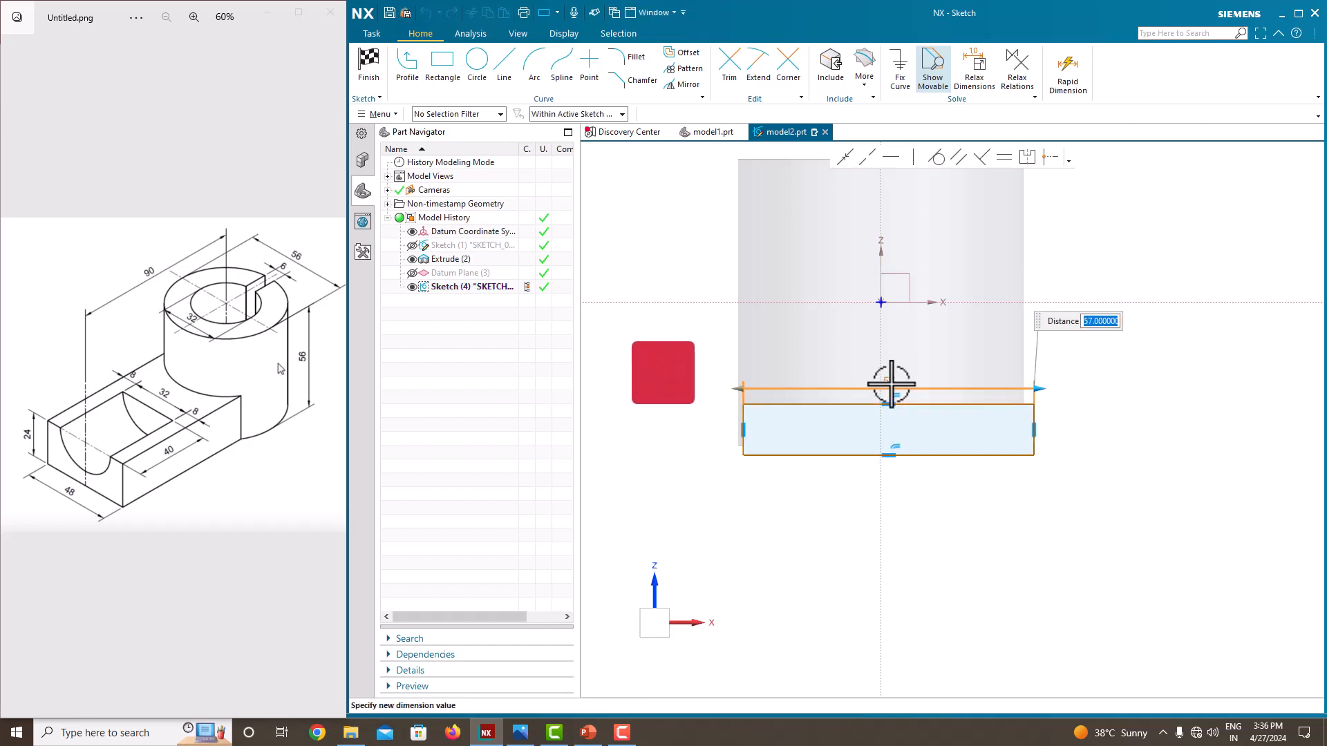
{"action": "key", "text": "Return"}
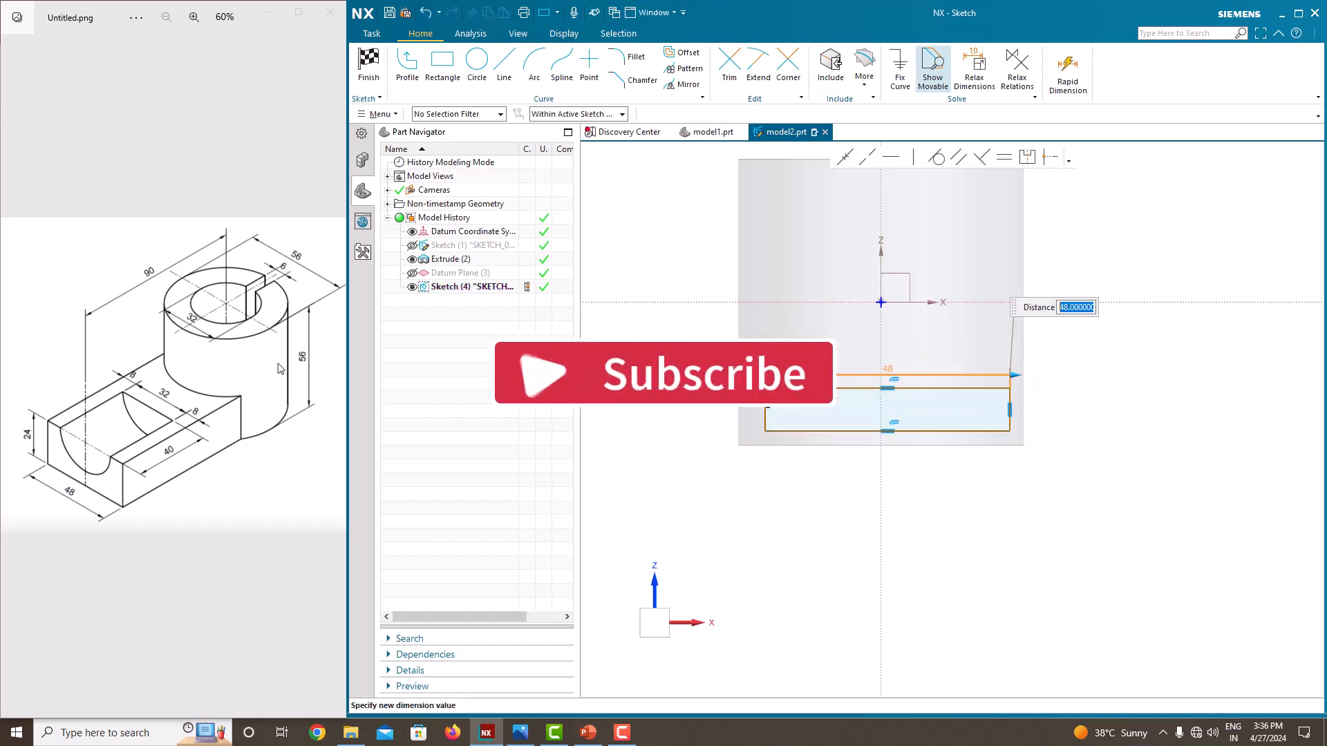
{"action": "scroll", "coordinate": [1000, 408], "scroll_direction": "up", "scroll_amount": 2}
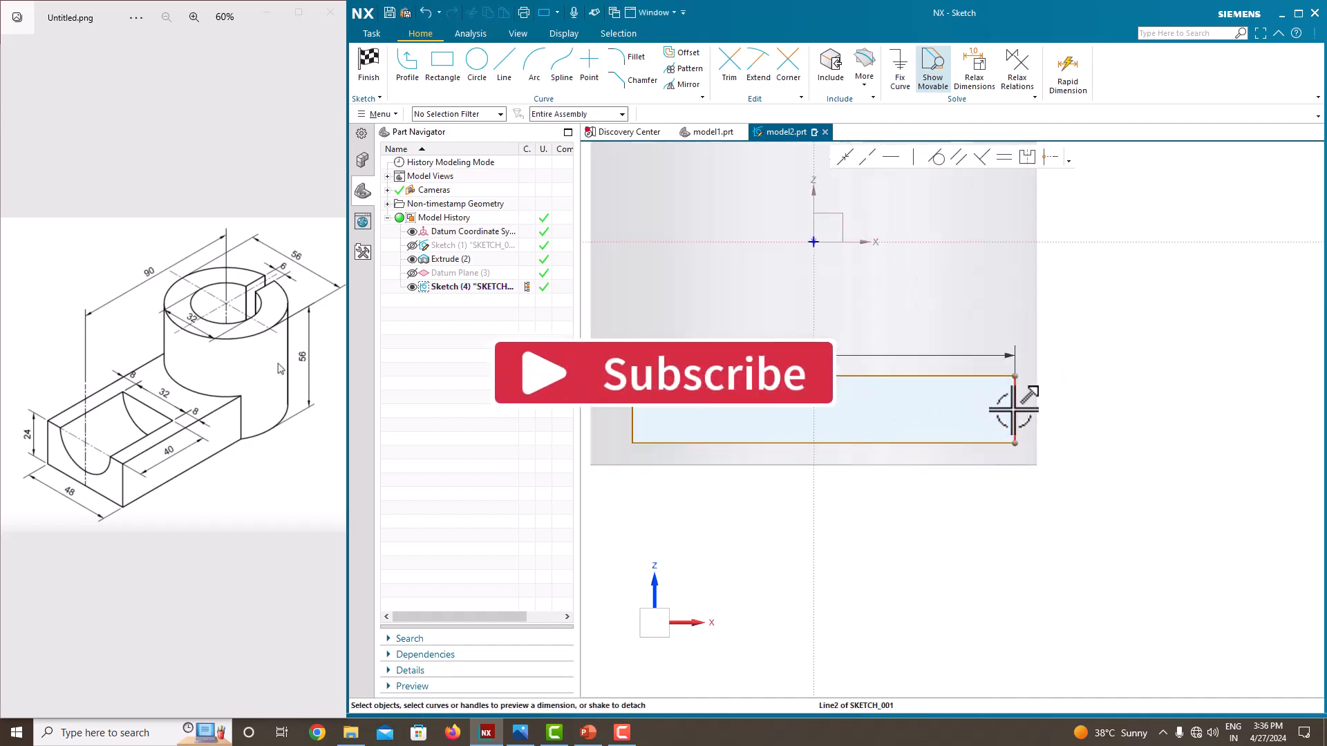
{"action": "left_click_drag", "start_coordinate": [1013, 412], "coordinate": [1062, 409]}
{"action": "type", "text": "24"}
{"action": "key", "text": "Return"}
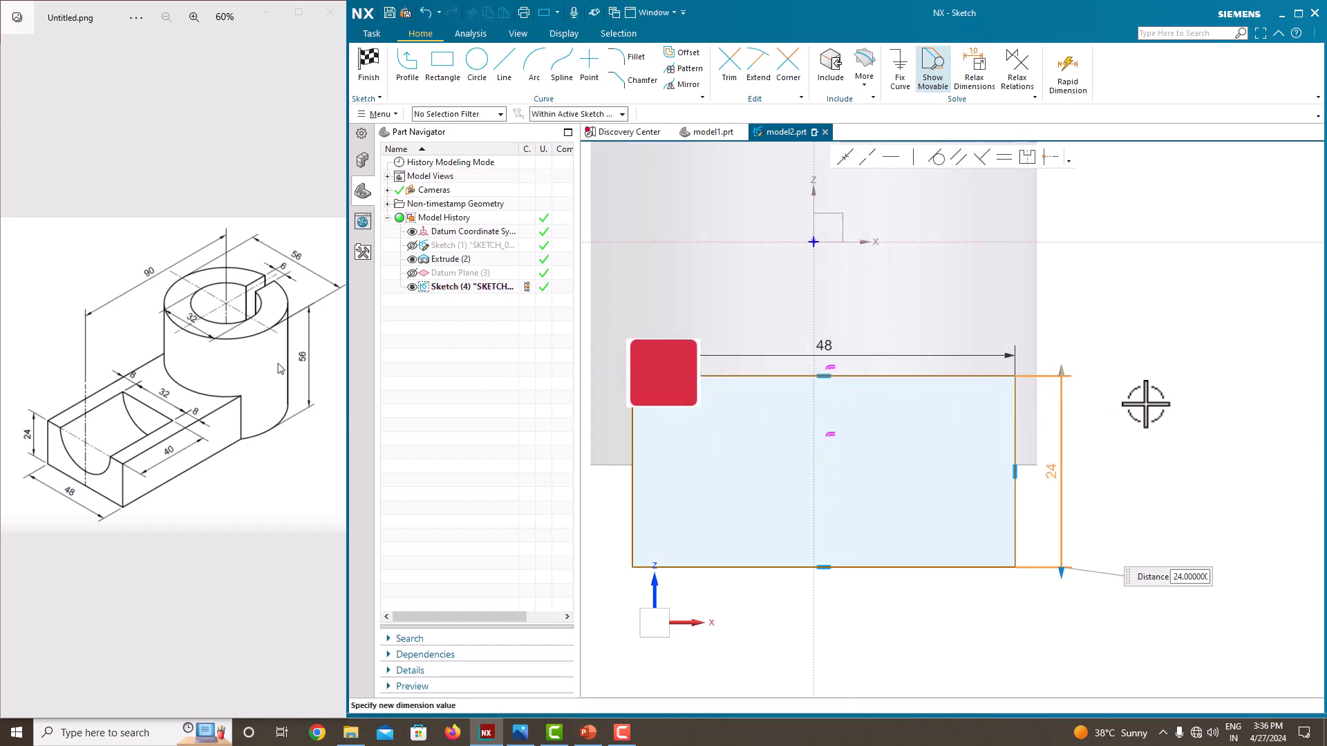
Dimension the rectangle's bottom edge at 56/2 mm below the sketch's horizontal axis
{"action": "scroll", "coordinate": [1104, 388], "scroll_direction": "down", "scroll_amount": 4}
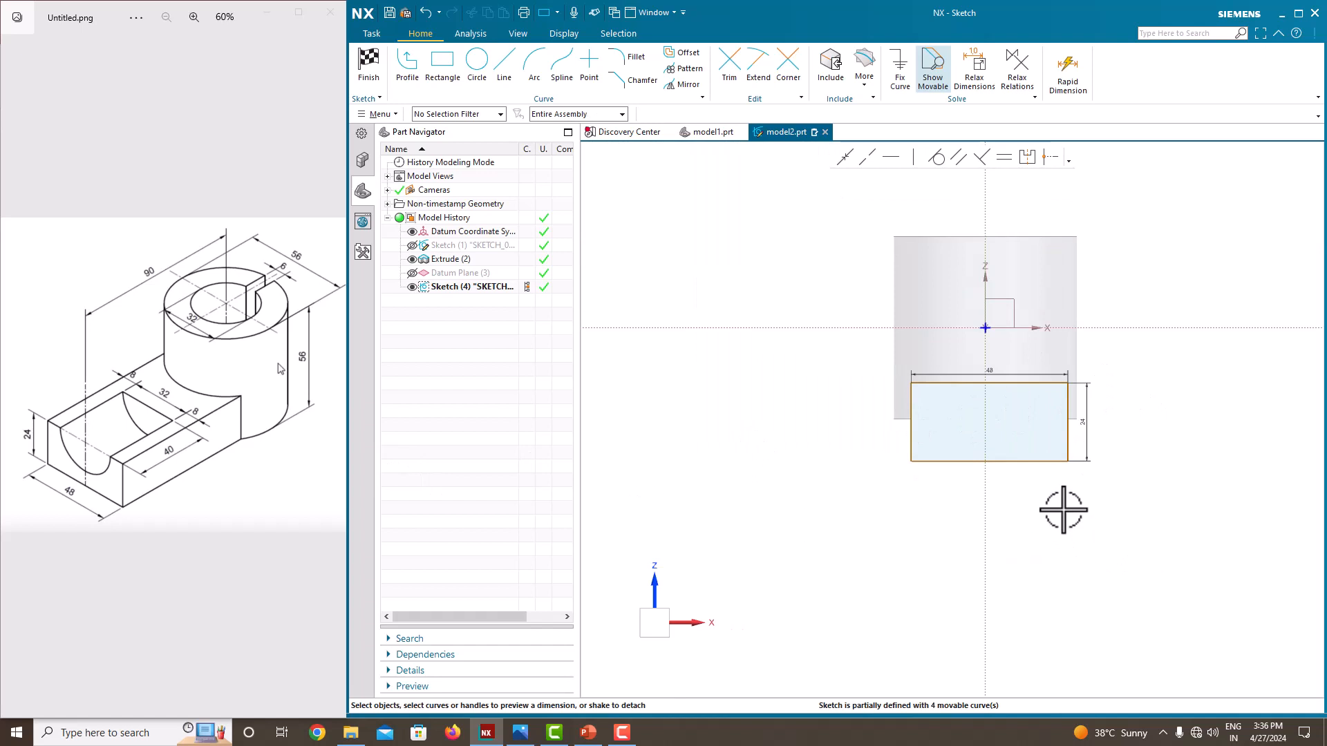
{"action": "scroll", "coordinate": [1041, 444], "scroll_direction": "up", "scroll_amount": 2}
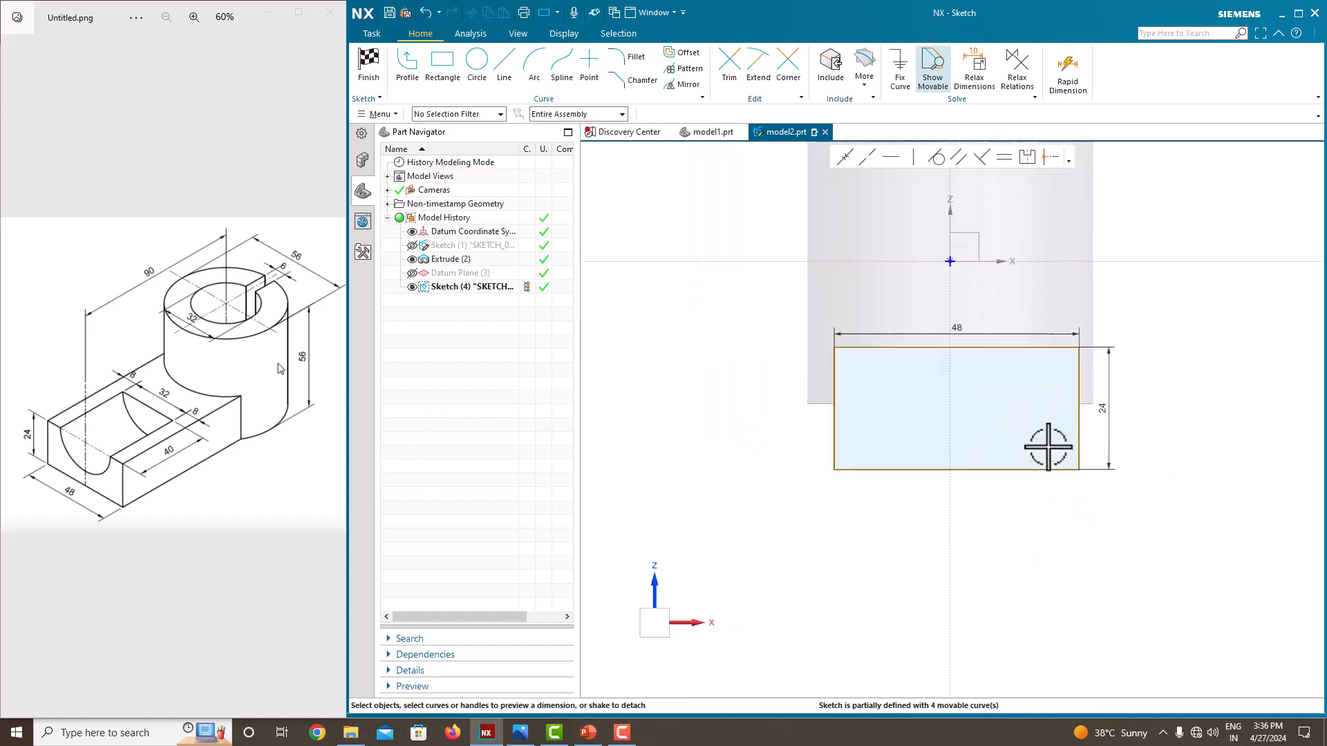
{"action": "left_click", "coordinate": [1129, 261]}
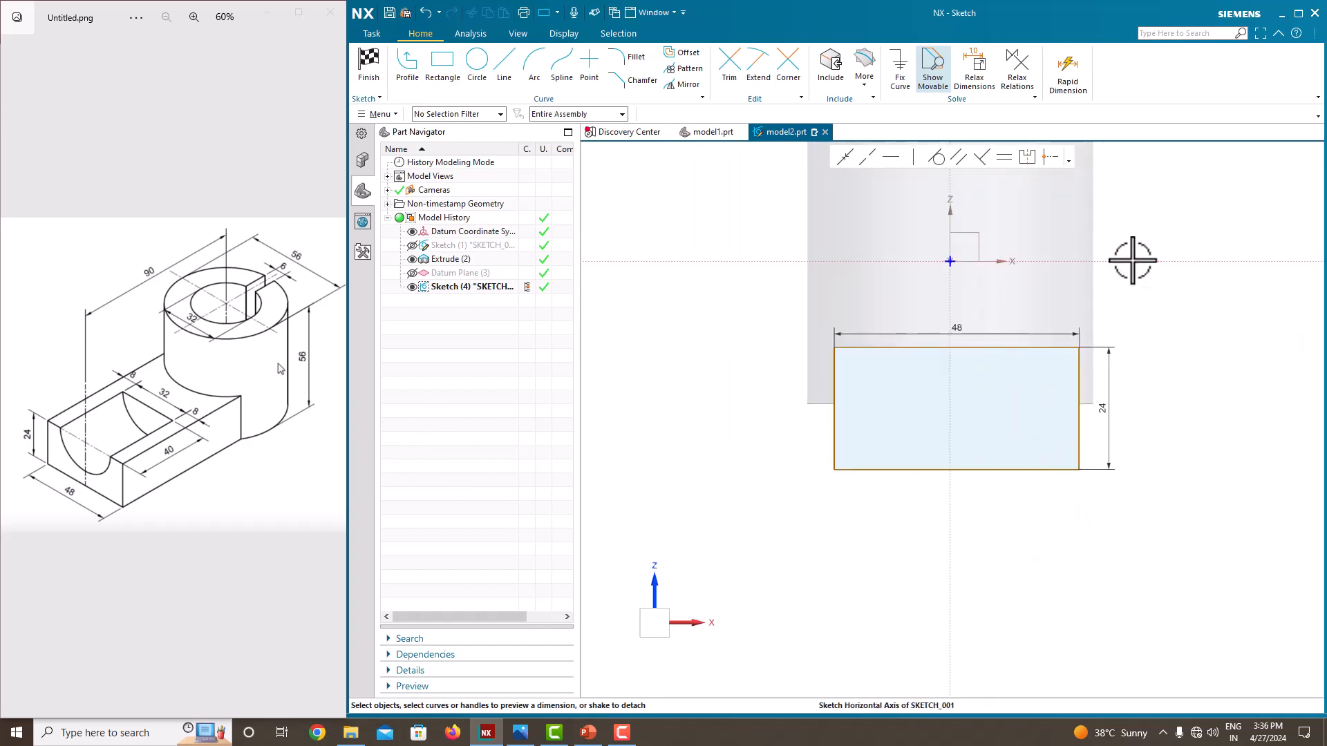
{"action": "left_click", "coordinate": [1058, 469]}
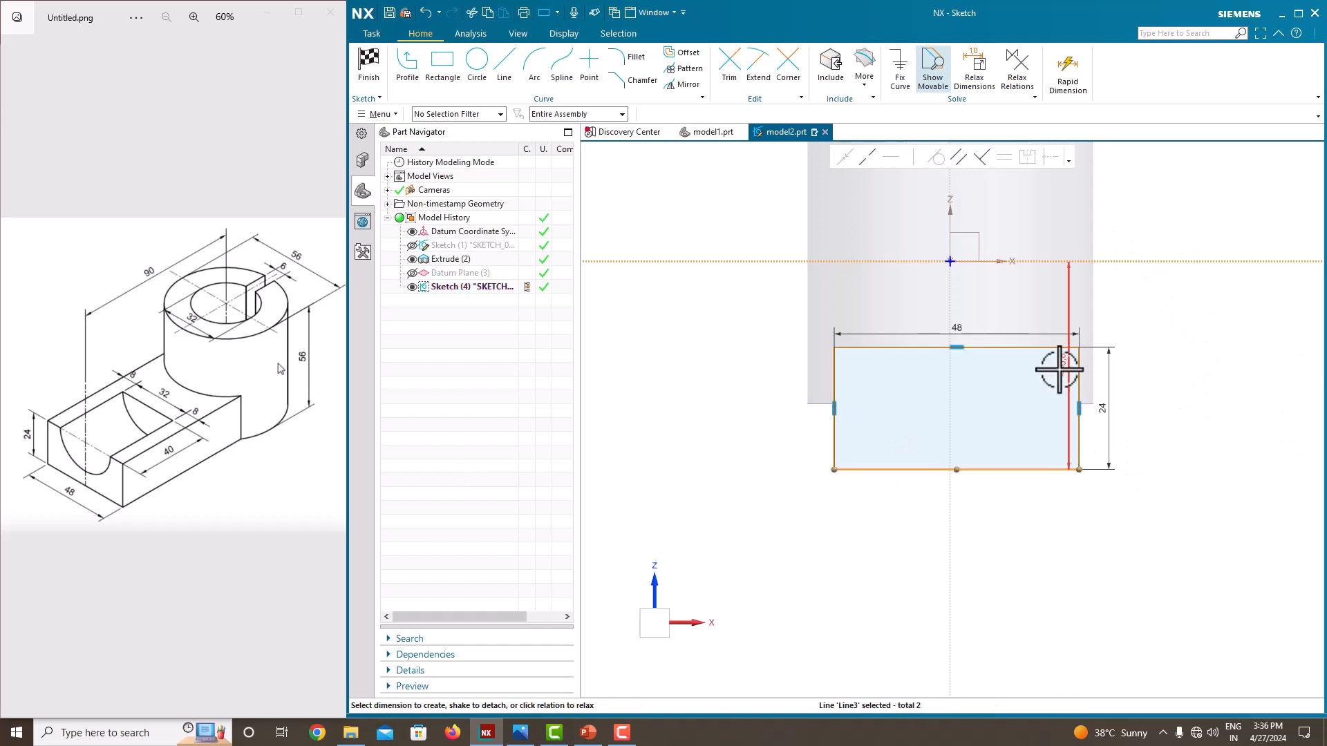
{"action": "left_click", "coordinate": [1169, 383]}
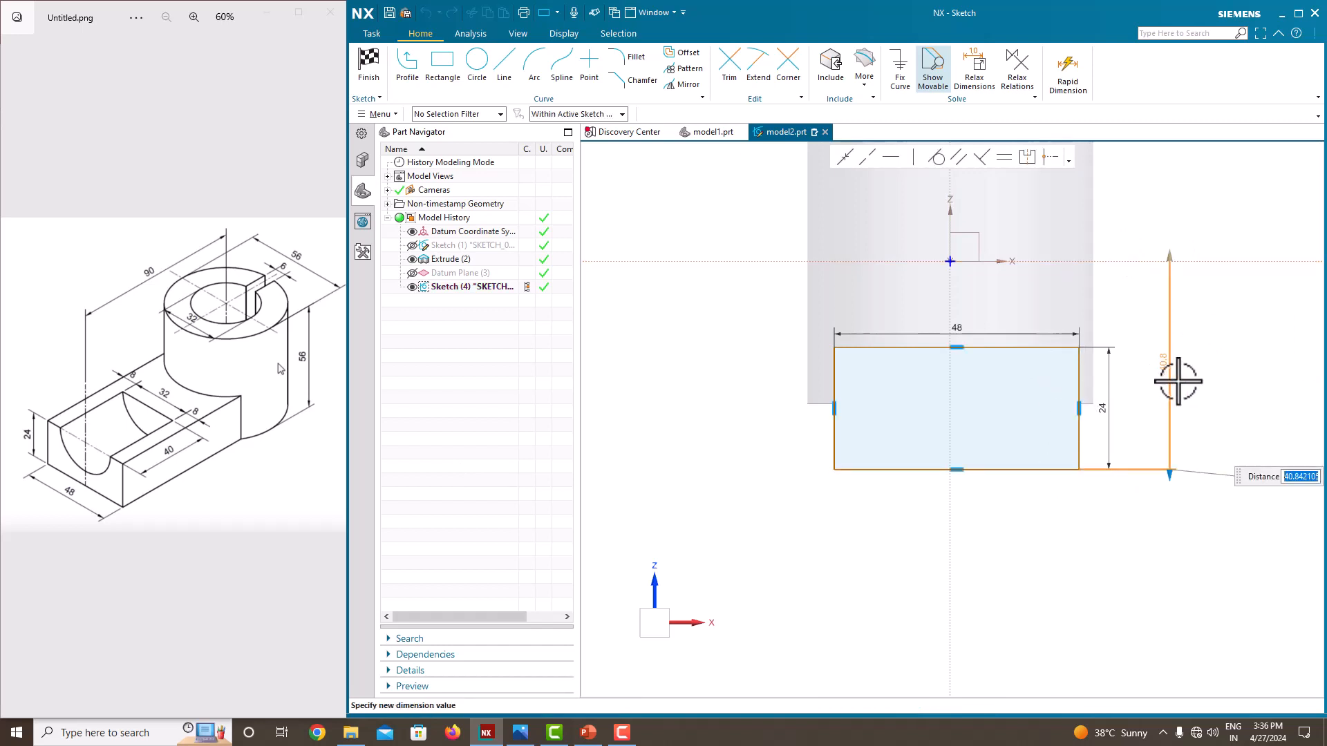
{"action": "type", "text": "56/2"}
{"action": "key", "text": "Return"}
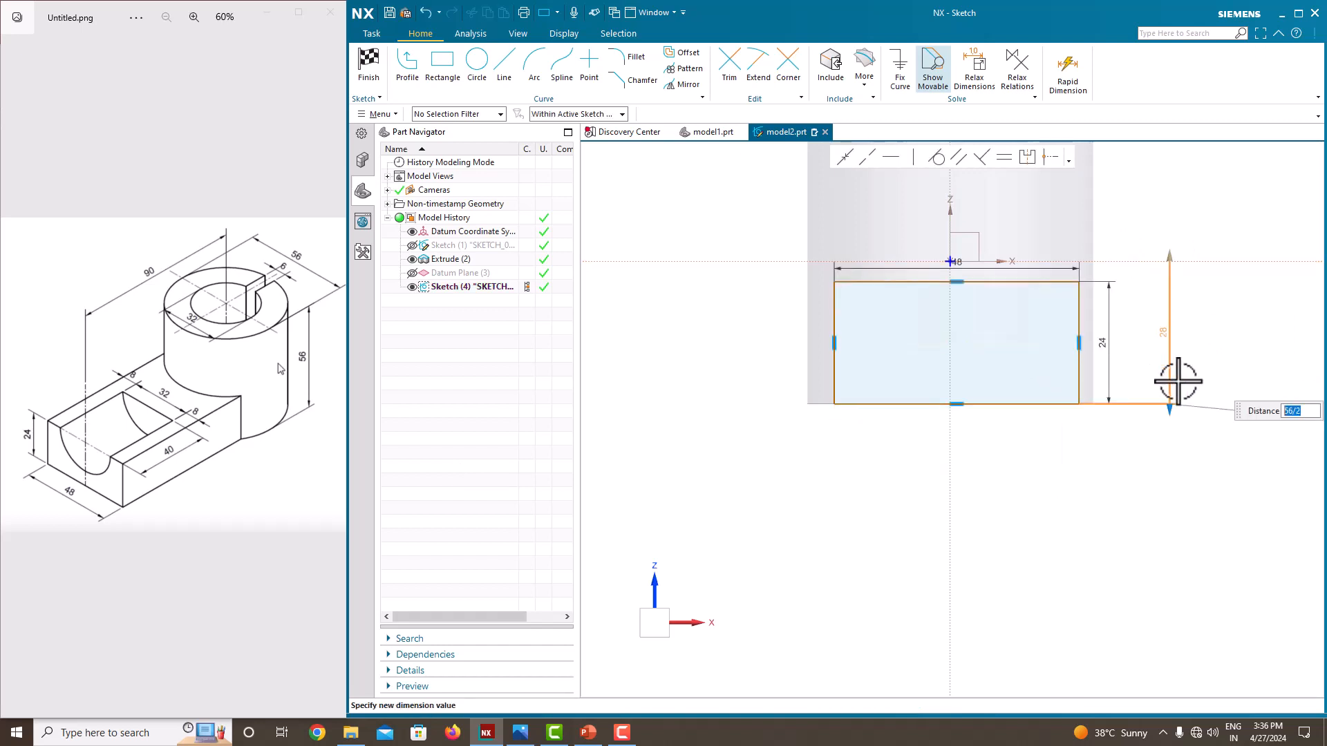
{"action": "middle_click", "coordinate": [1220, 333]}
Make the rectangle's two vertical sides symmetric about the sketch's vertical axis and finish the sketch
{"action": "scroll", "coordinate": [1207, 372], "scroll_direction": "up", "scroll_amount": 2}
{"action": "scroll", "coordinate": [1201, 364], "scroll_direction": "down", "scroll_amount": 3}
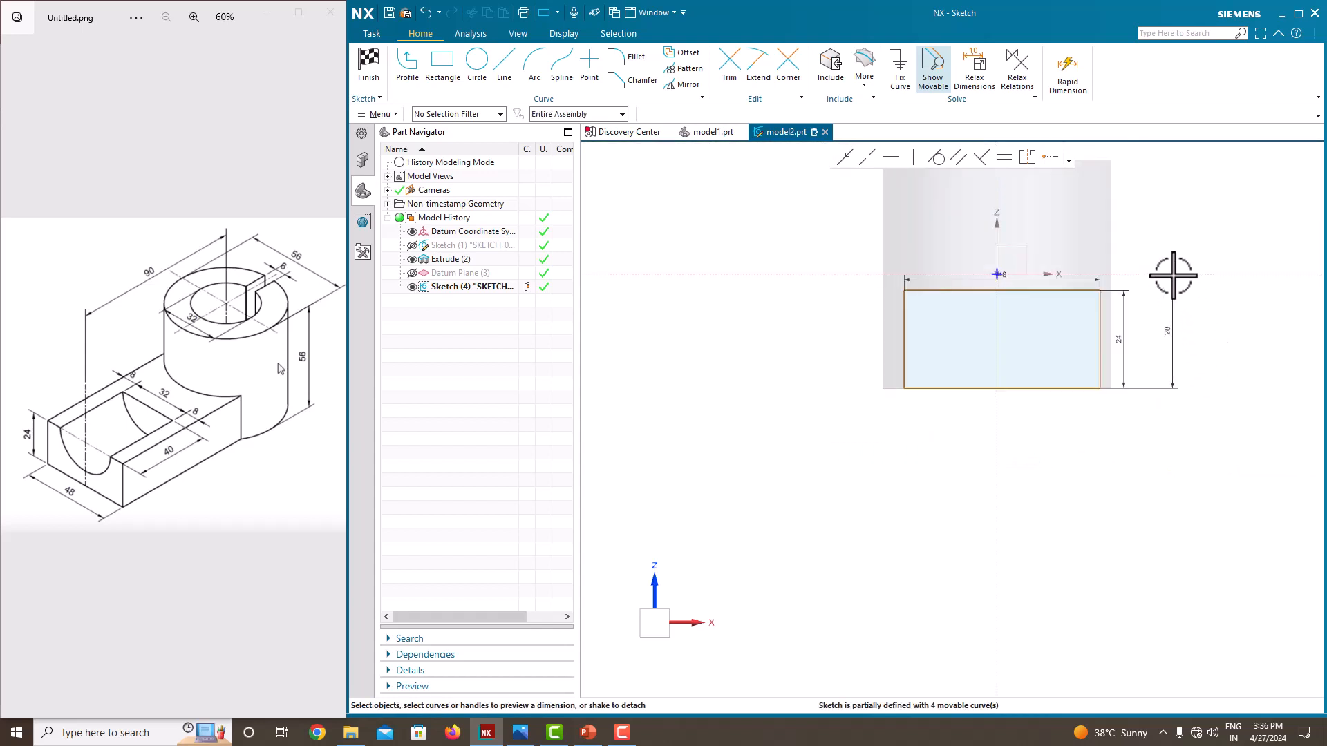
{"action": "scroll", "coordinate": [1068, 285], "scroll_direction": "up", "scroll_amount": 2}
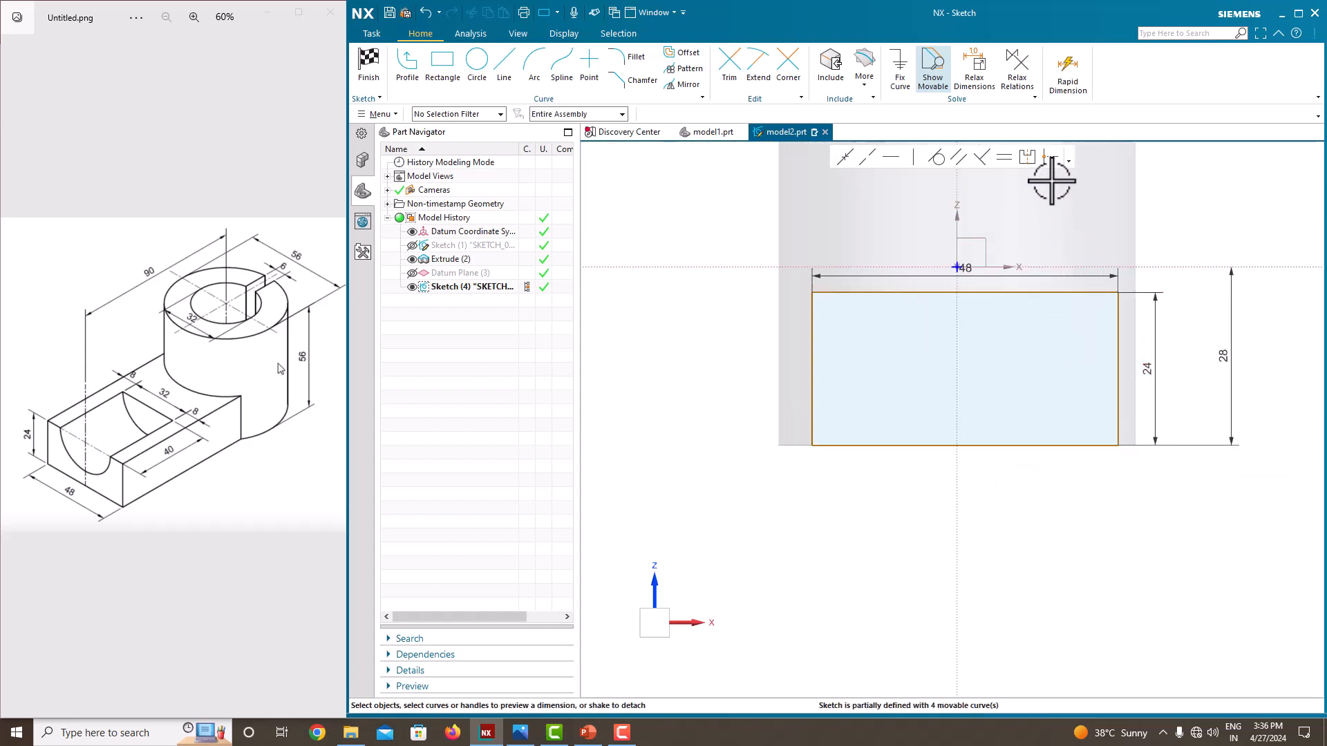
{"action": "left_click", "coordinate": [1034, 160]}
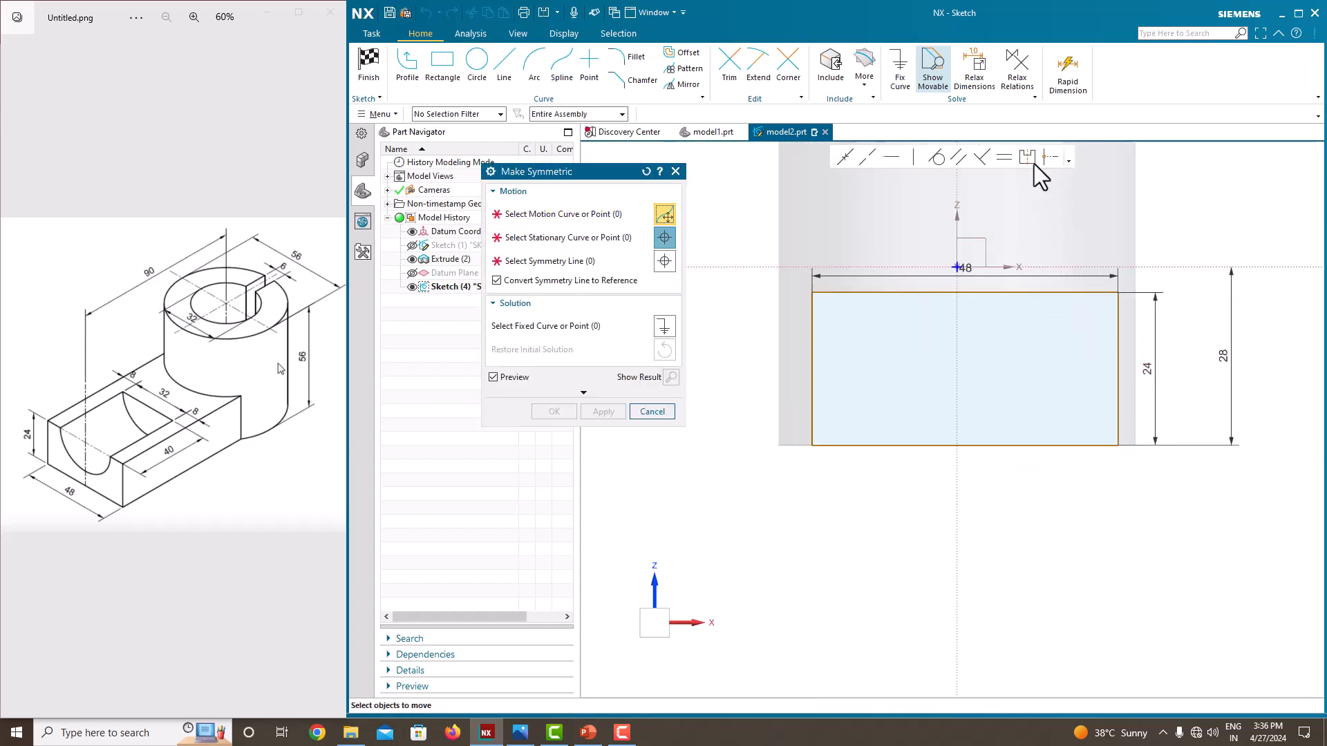
{"action": "left_click", "coordinate": [1121, 290]}
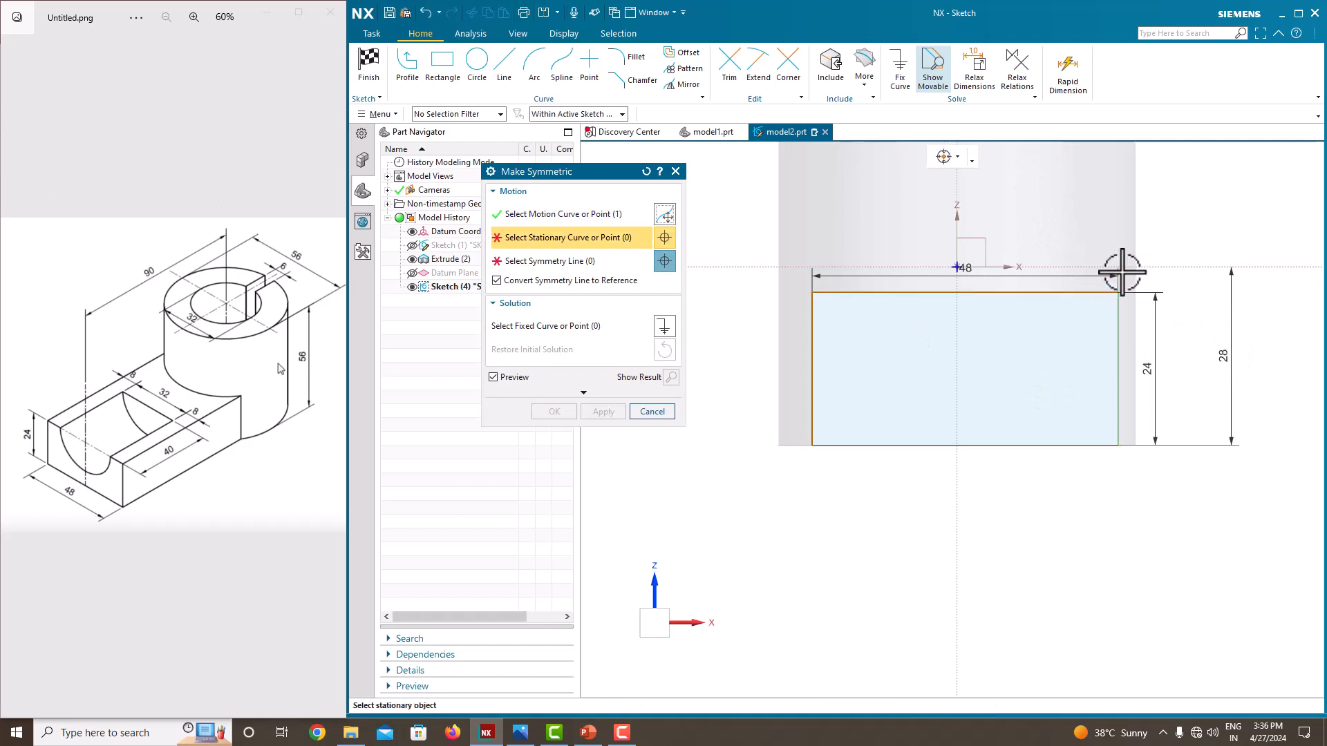
{"action": "left_click", "coordinate": [812, 323]}
{"action": "left_click", "coordinate": [957, 330]}
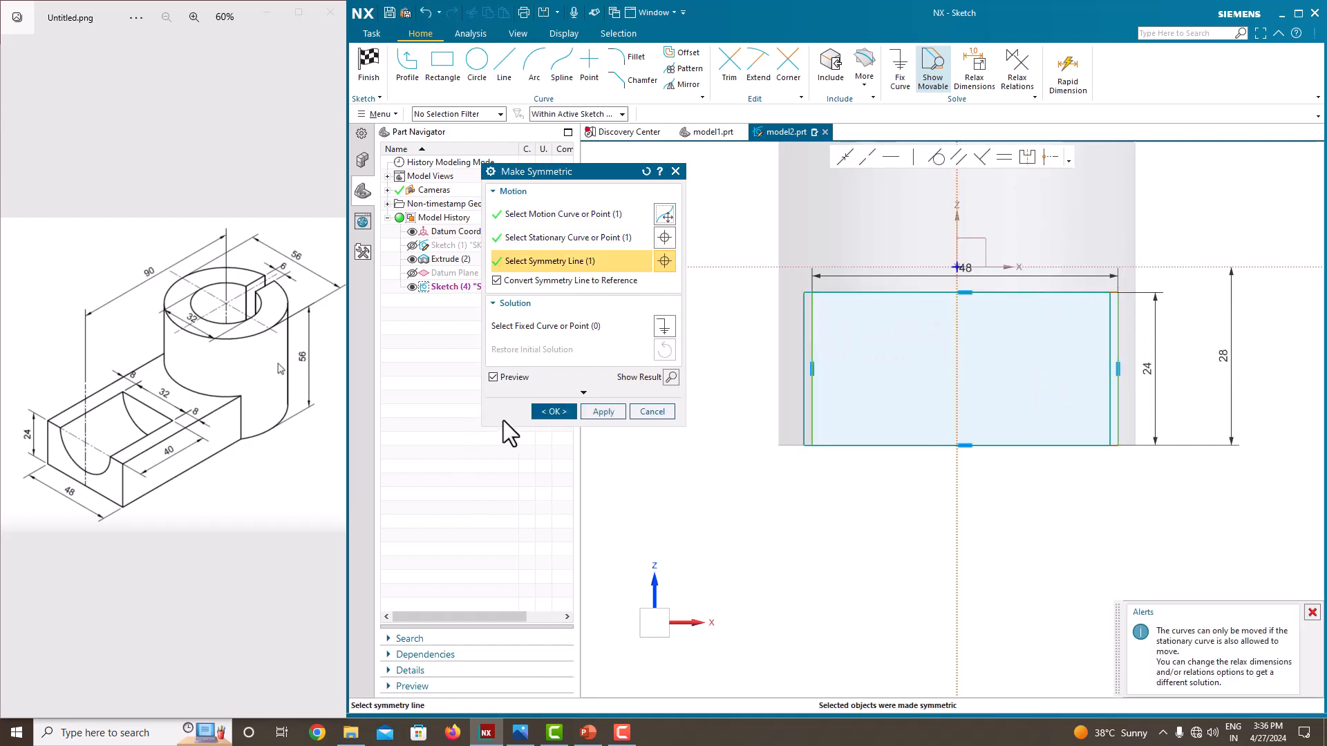
{"action": "left_click", "coordinate": [553, 411]}
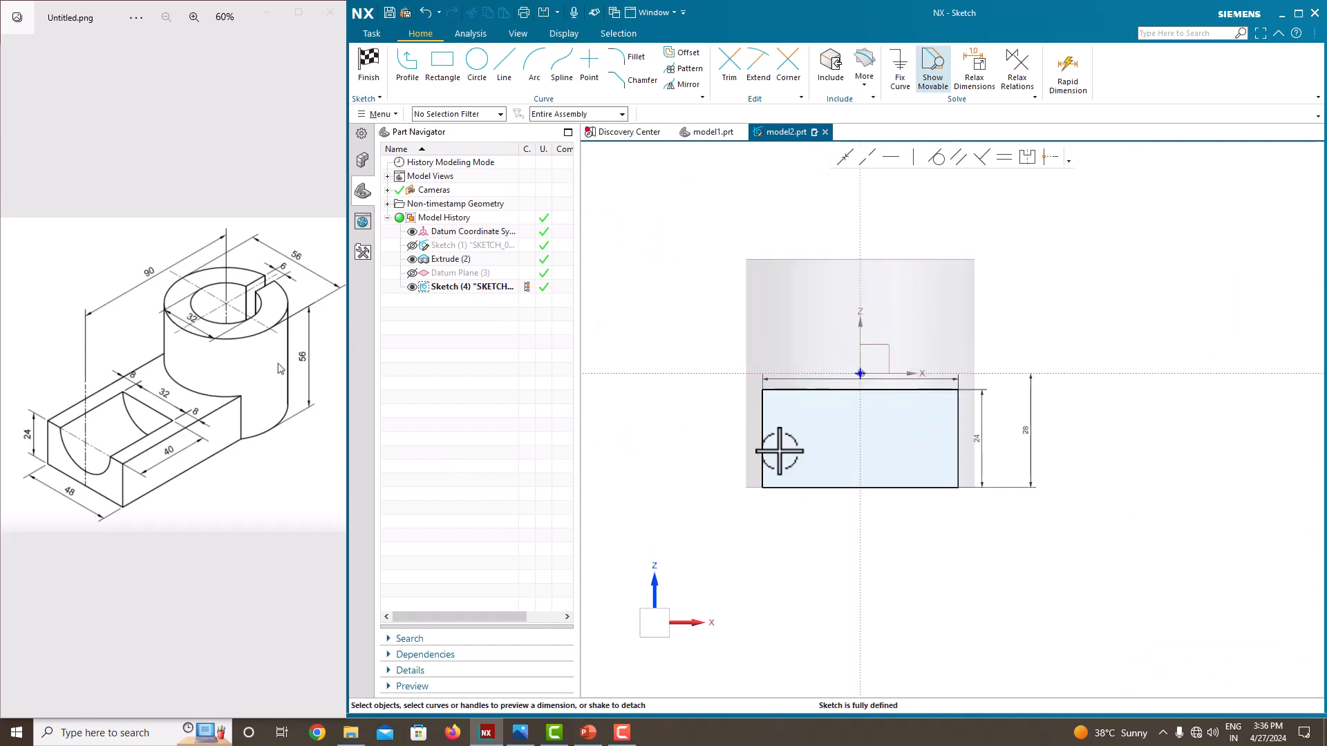
{"action": "left_click", "coordinate": [1070, 302]}
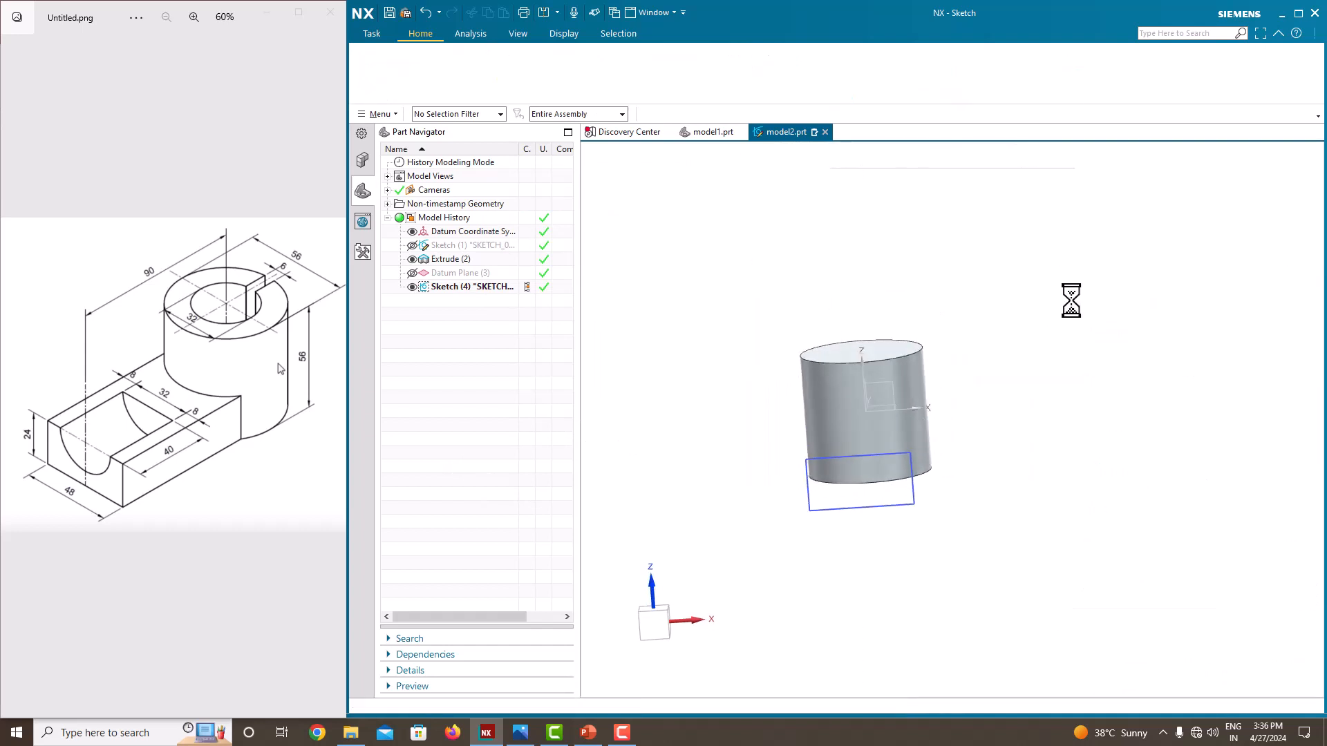
Extrude the rectangle towards the cylinder with the end limit Until Next, using the inferred Boolean to unite it with the cylinder
{"action": "left_click", "coordinate": [439, 75]}
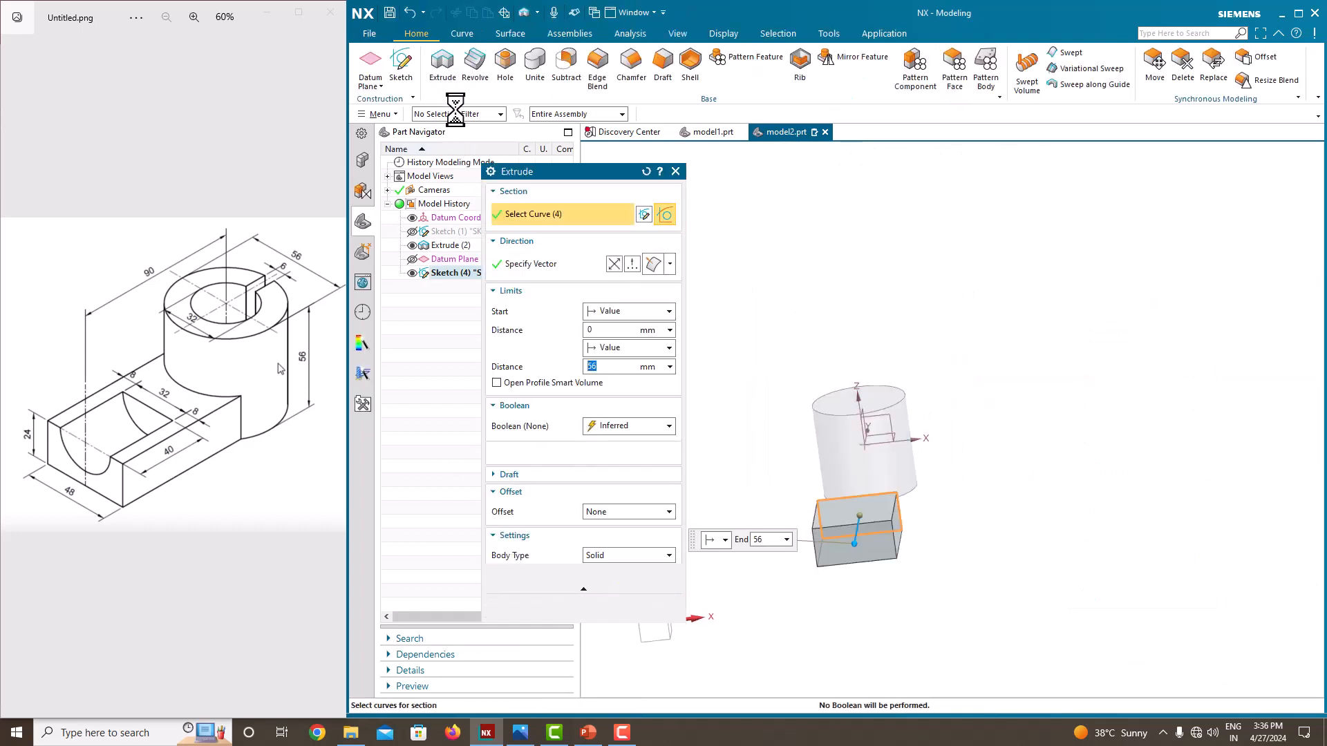
{"action": "left_click_drag", "start_coordinate": [854, 546], "coordinate": [865, 484]}
{"action": "left_click", "coordinate": [596, 350]}
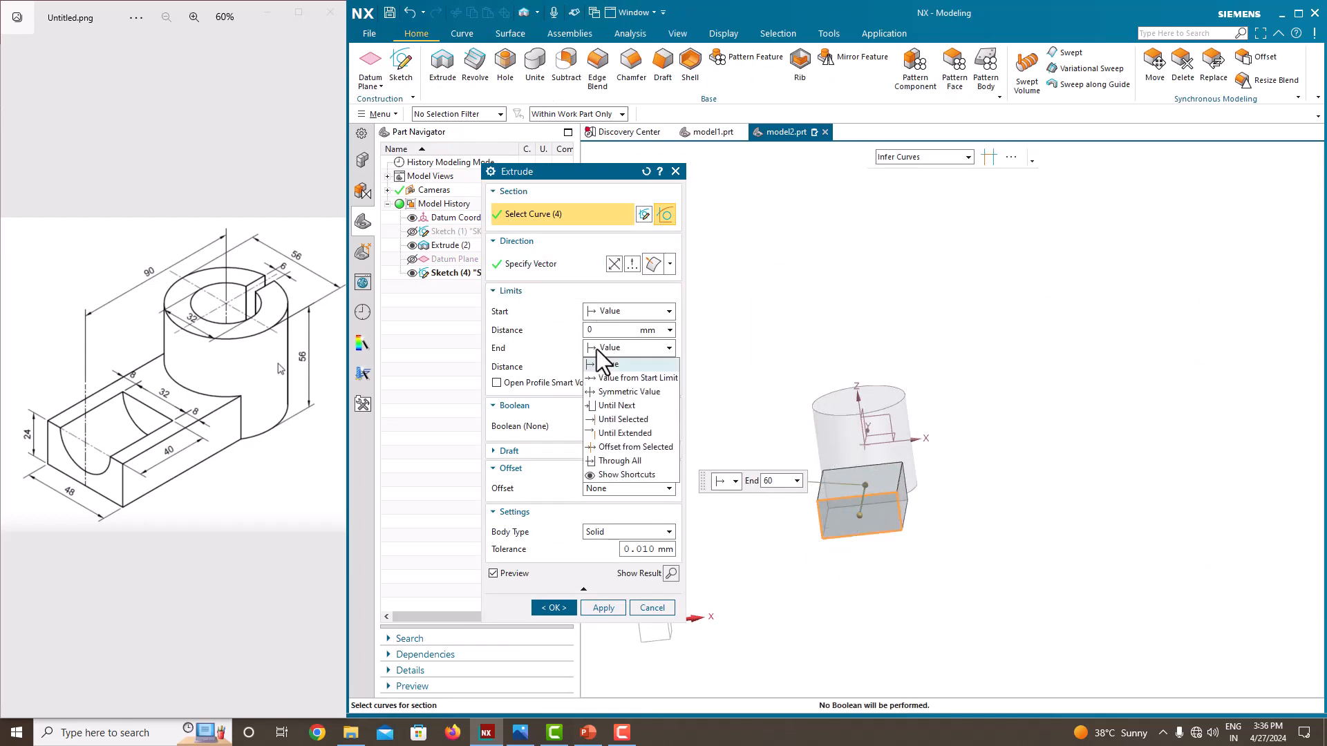
{"action": "left_click", "coordinate": [613, 406]}
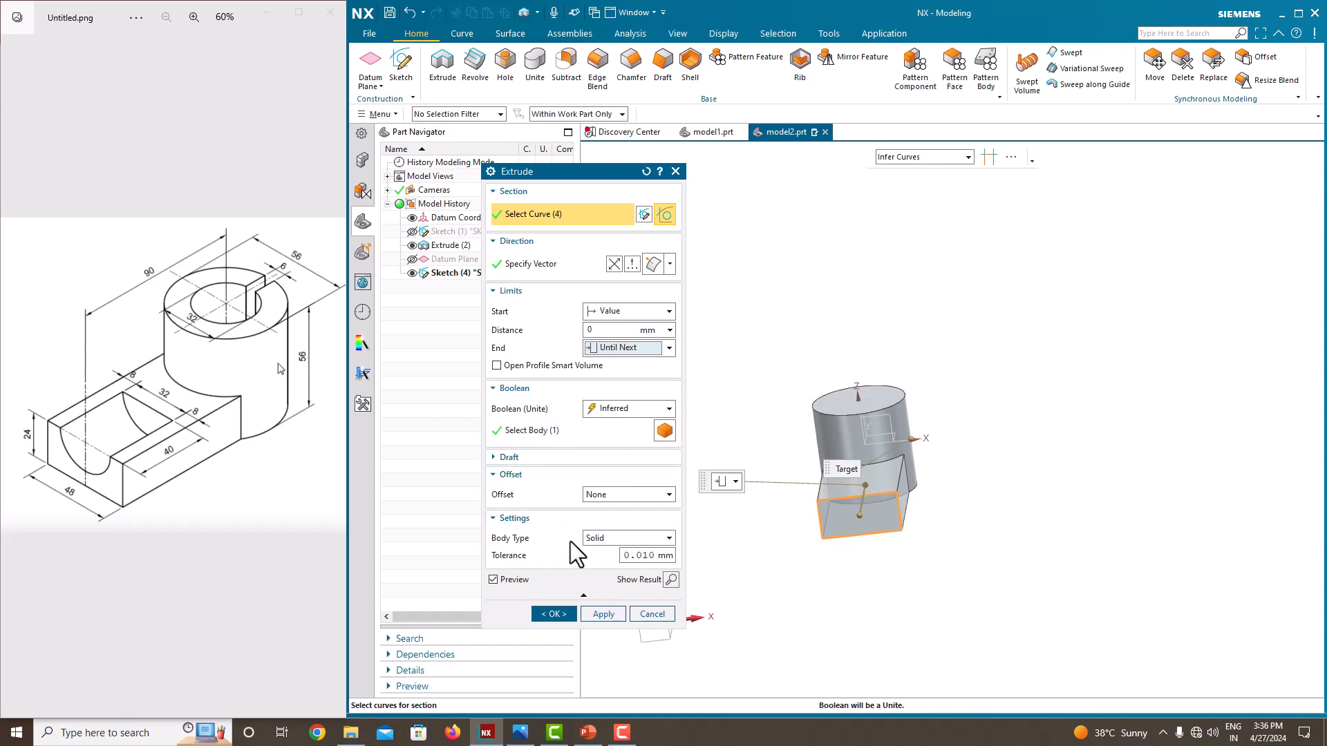
{"action": "left_click", "coordinate": [554, 613]}
{"action": "middle_click_drag", "start_coordinate": [829, 483], "coordinate": [675, 432]}
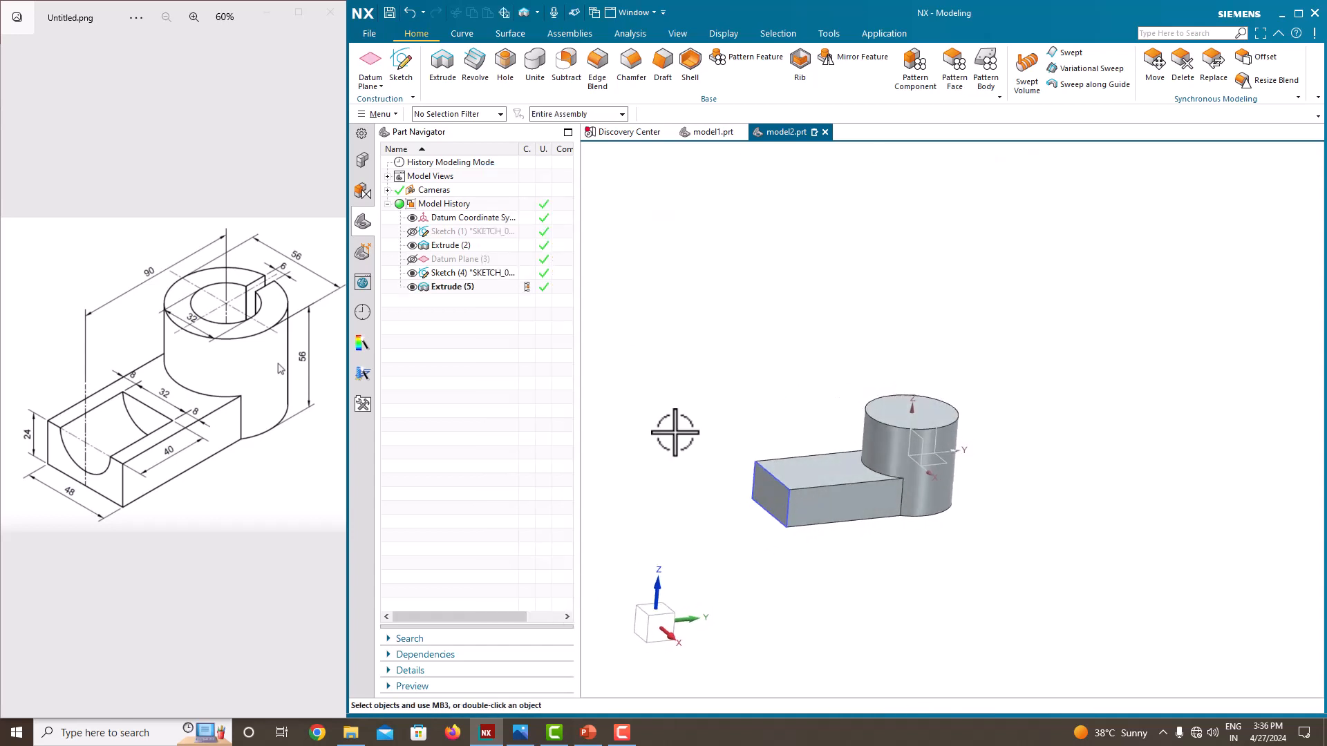
Start a new sketch on the top face of the cylinder
{"action": "middle_click_drag", "start_coordinate": [746, 408], "coordinate": [721, 470]}
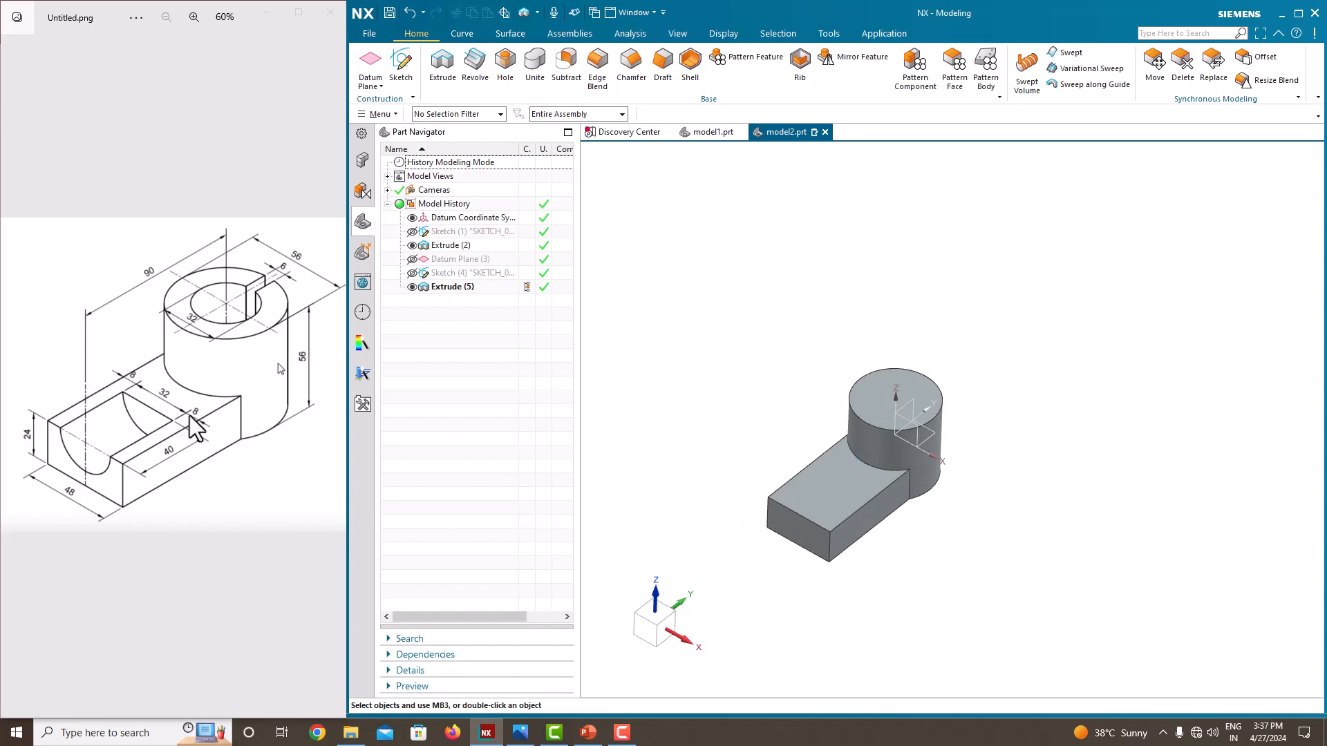
{"action": "left_click", "coordinate": [399, 65]}
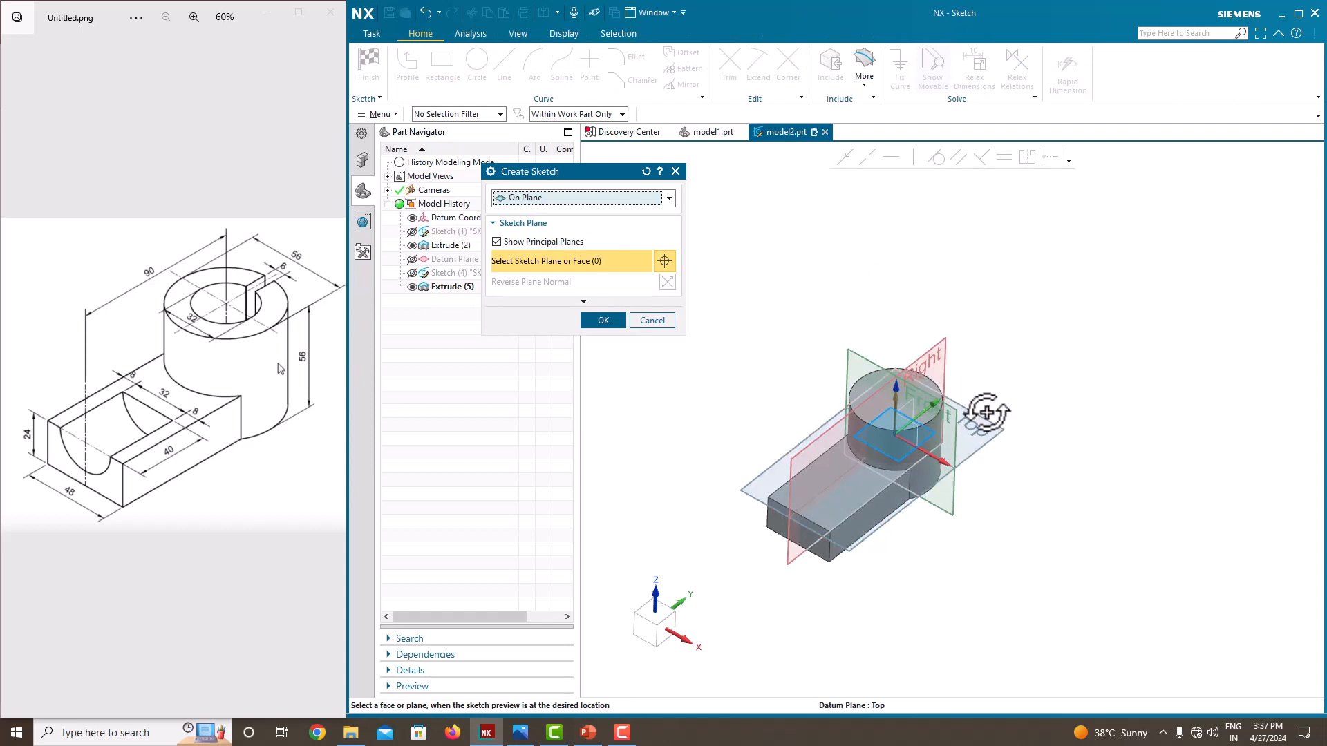
{"action": "middle_click_drag", "start_coordinate": [986, 412], "coordinate": [968, 438]}
{"action": "scroll", "coordinate": [891, 456], "scroll_direction": "up", "scroll_amount": 3}
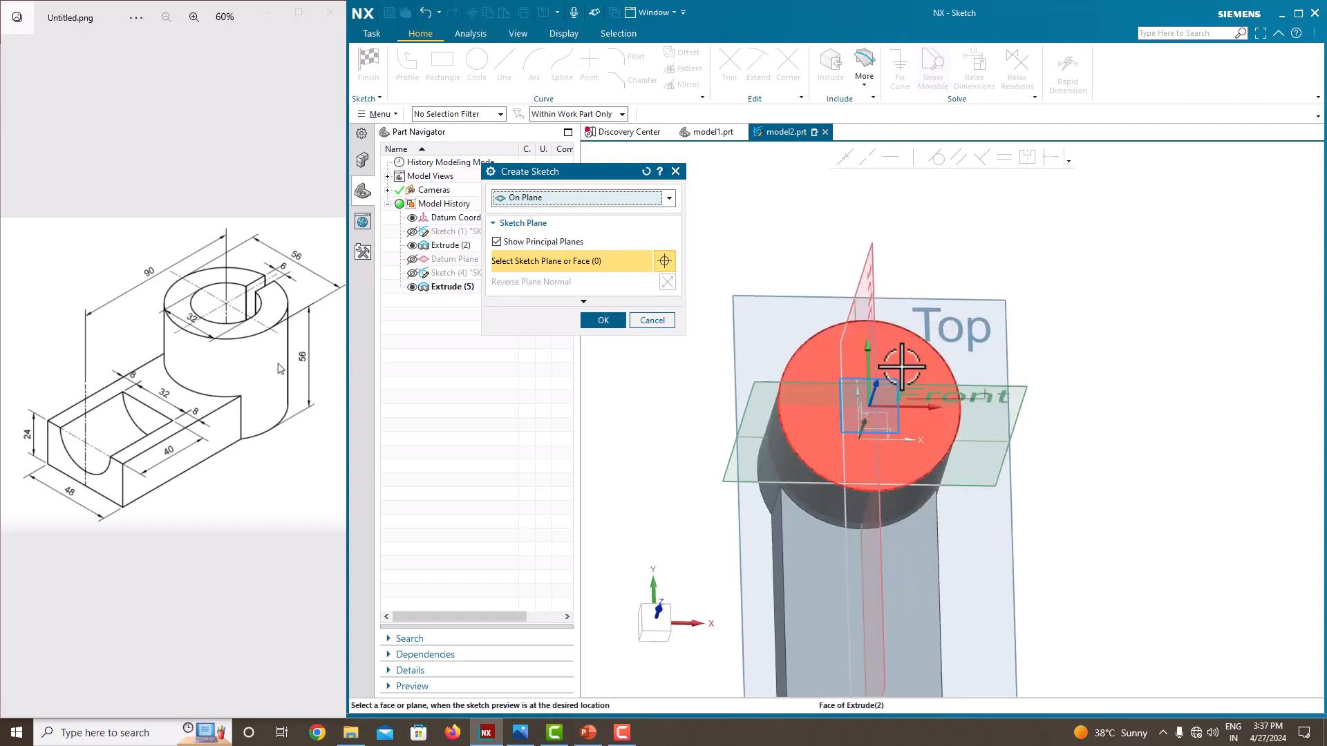
{"action": "left_click", "coordinate": [901, 366]}
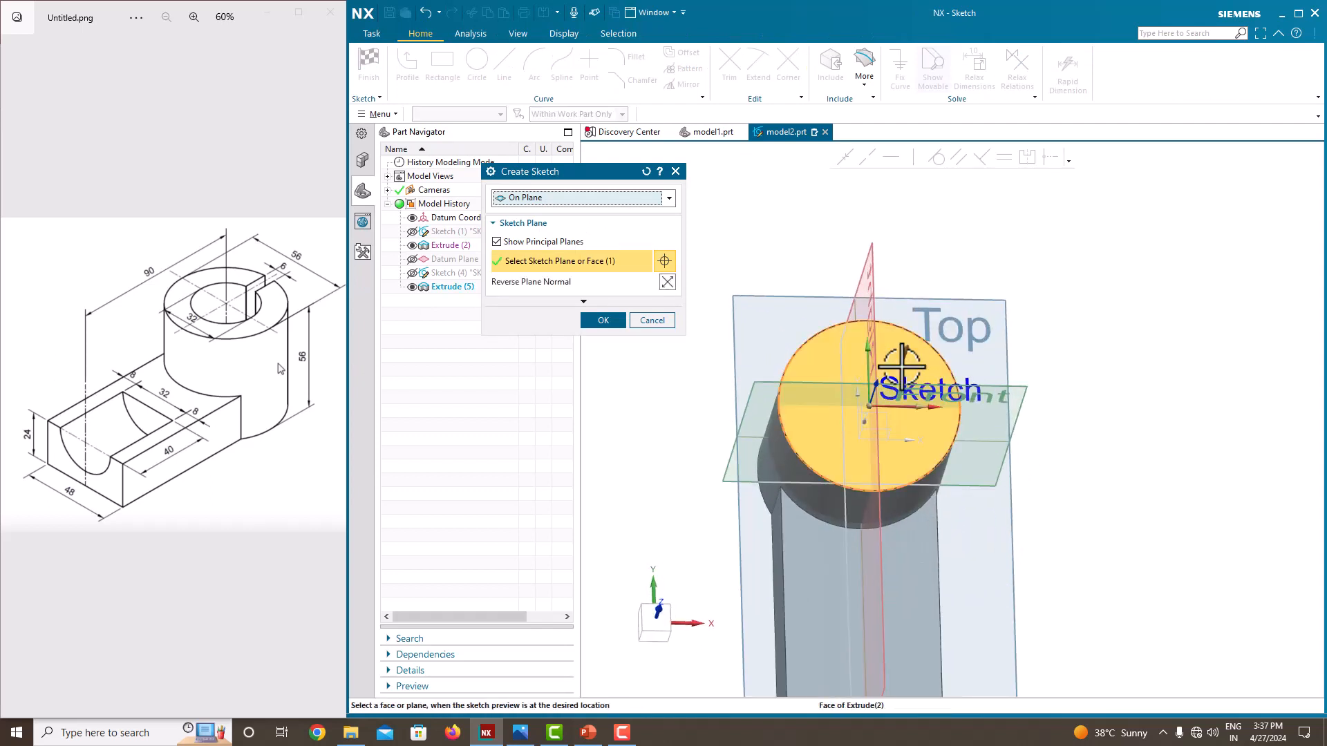
{"action": "left_click", "coordinate": [612, 322]}
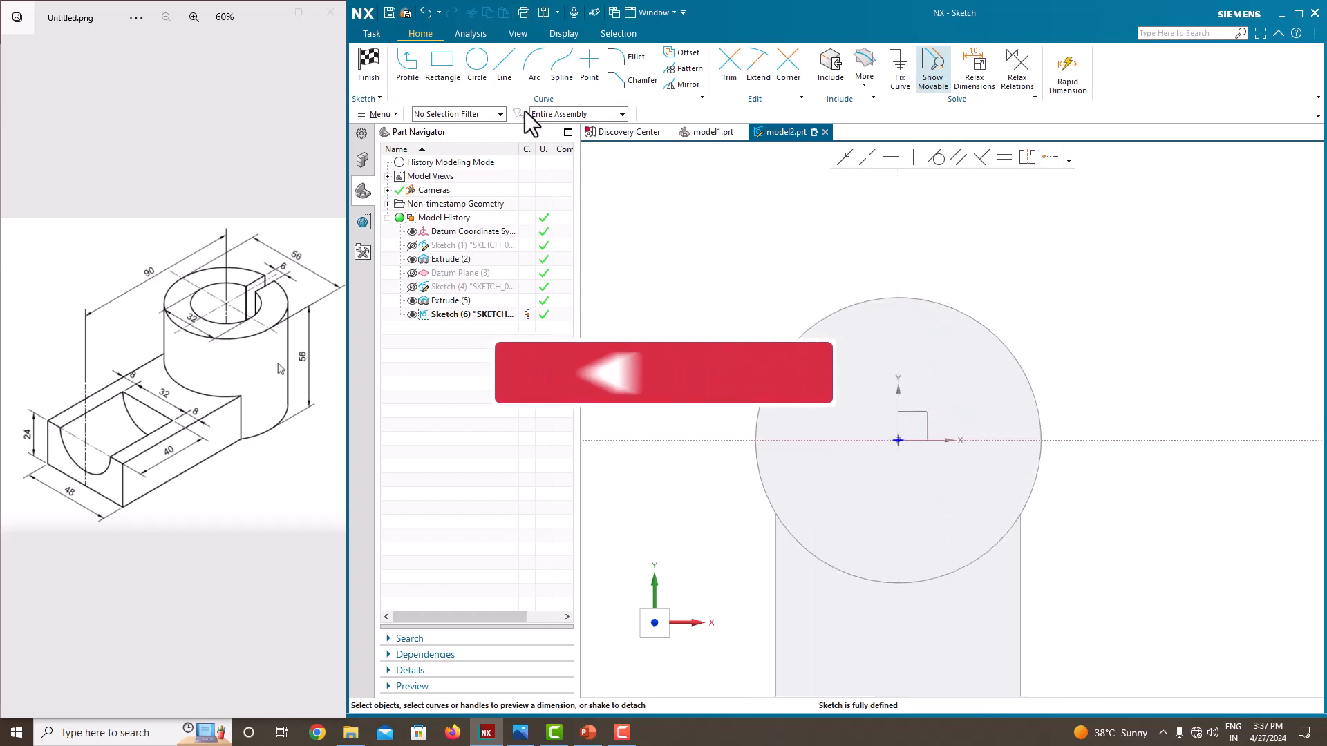
Sketch a circle centred on the sketch origin and dimension its diameter as 32 mm
{"action": "left_click", "coordinate": [476, 63]}
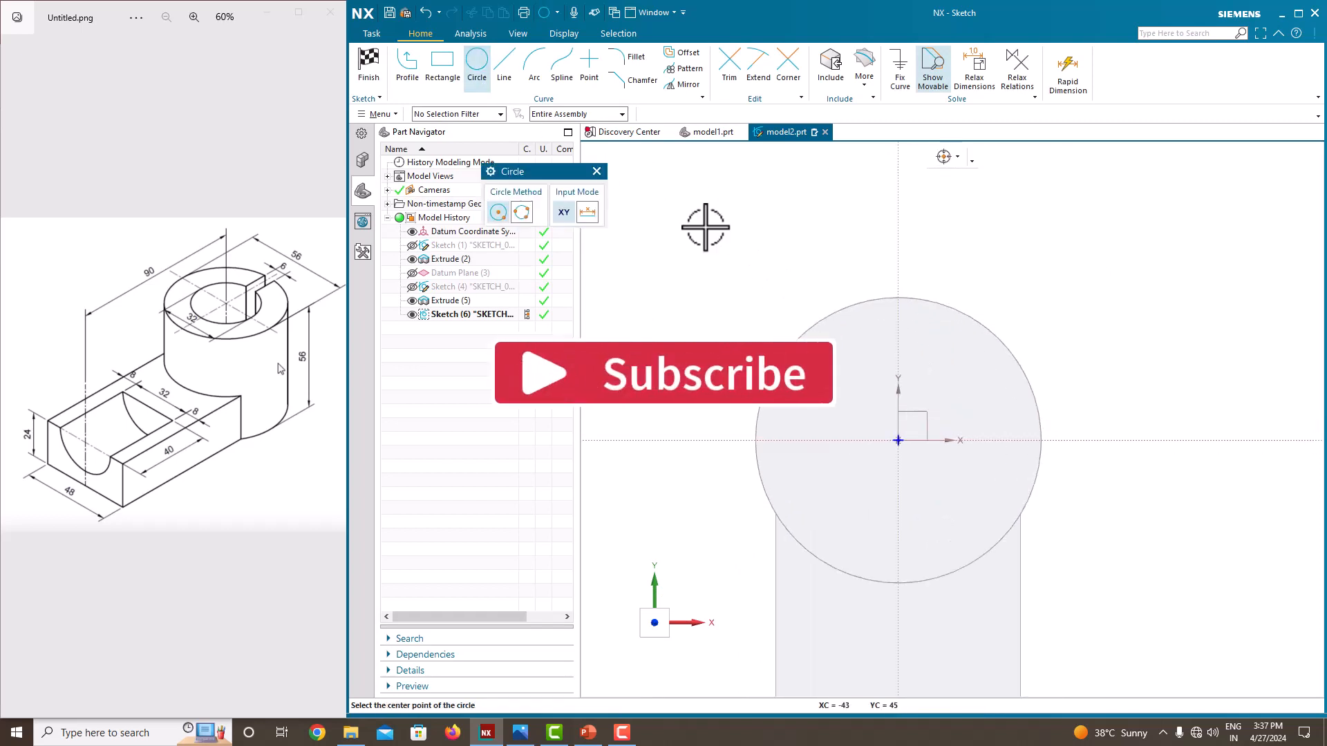
{"action": "left_click", "coordinate": [897, 440]}
{"action": "left_click", "coordinate": [848, 370]}
{"action": "key", "text": "Escape"}
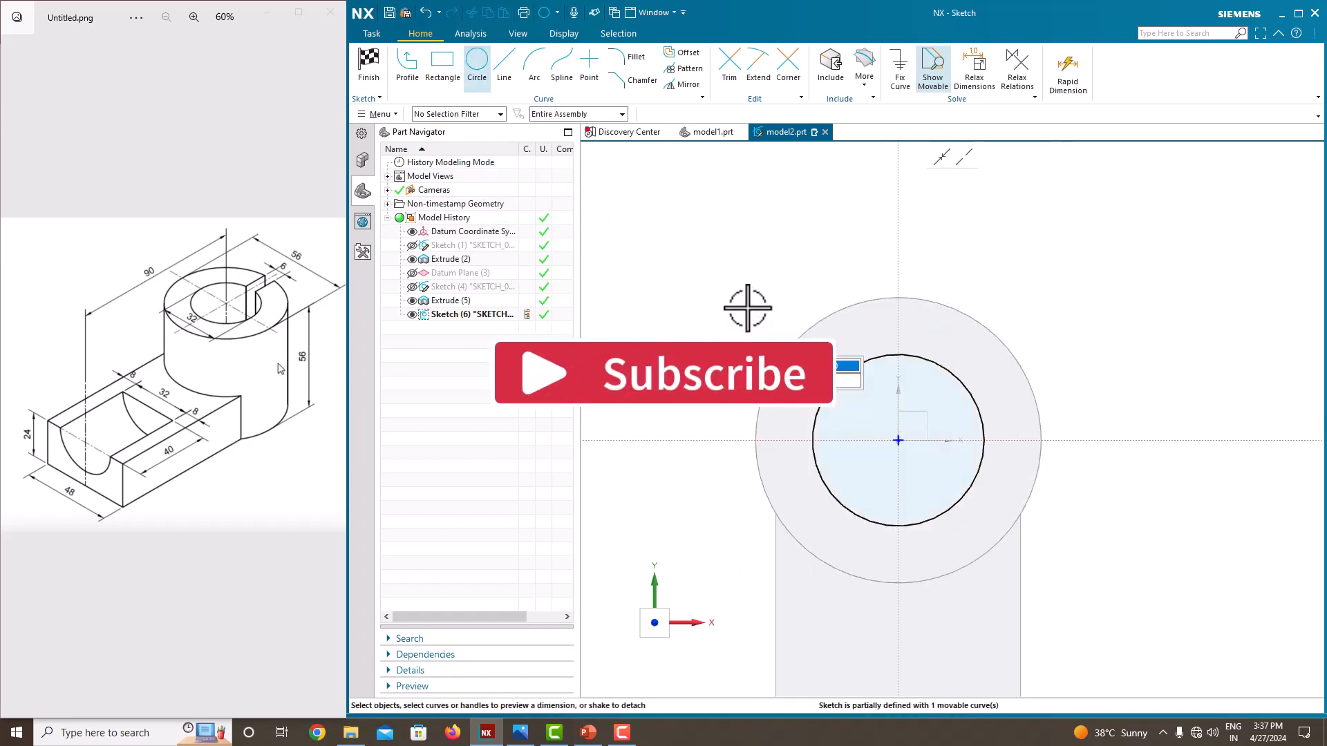
{"action": "left_click", "coordinate": [941, 364]}
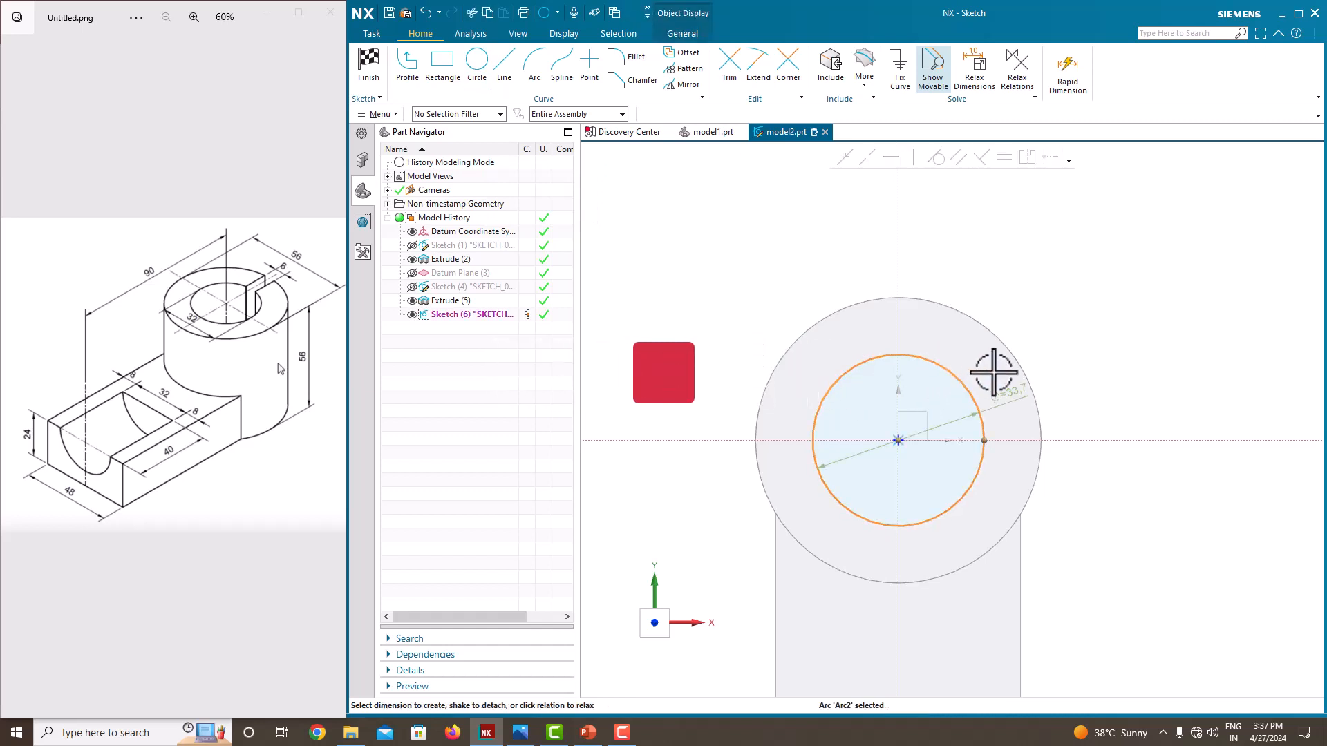
{"action": "left_click", "coordinate": [1019, 392]}
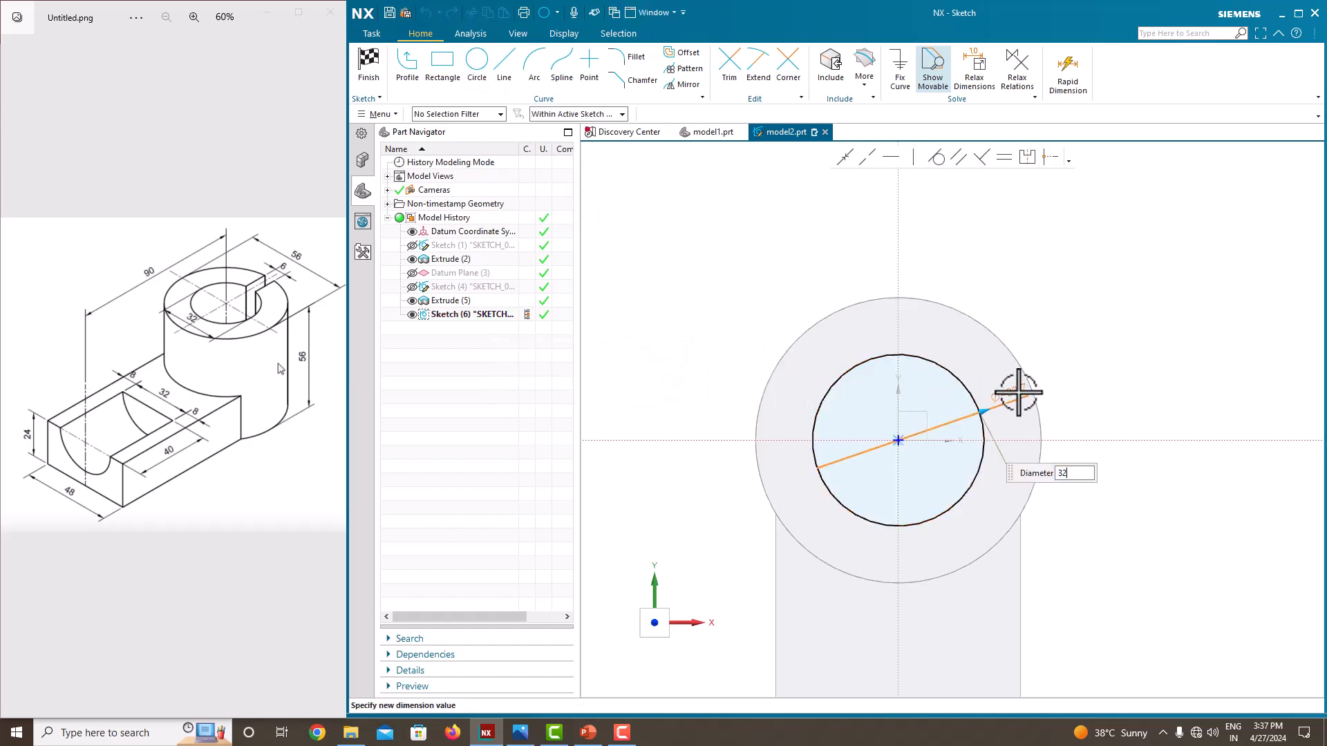
{"action": "key", "text": "Return"}
{"action": "left_click", "coordinate": [756, 381]}
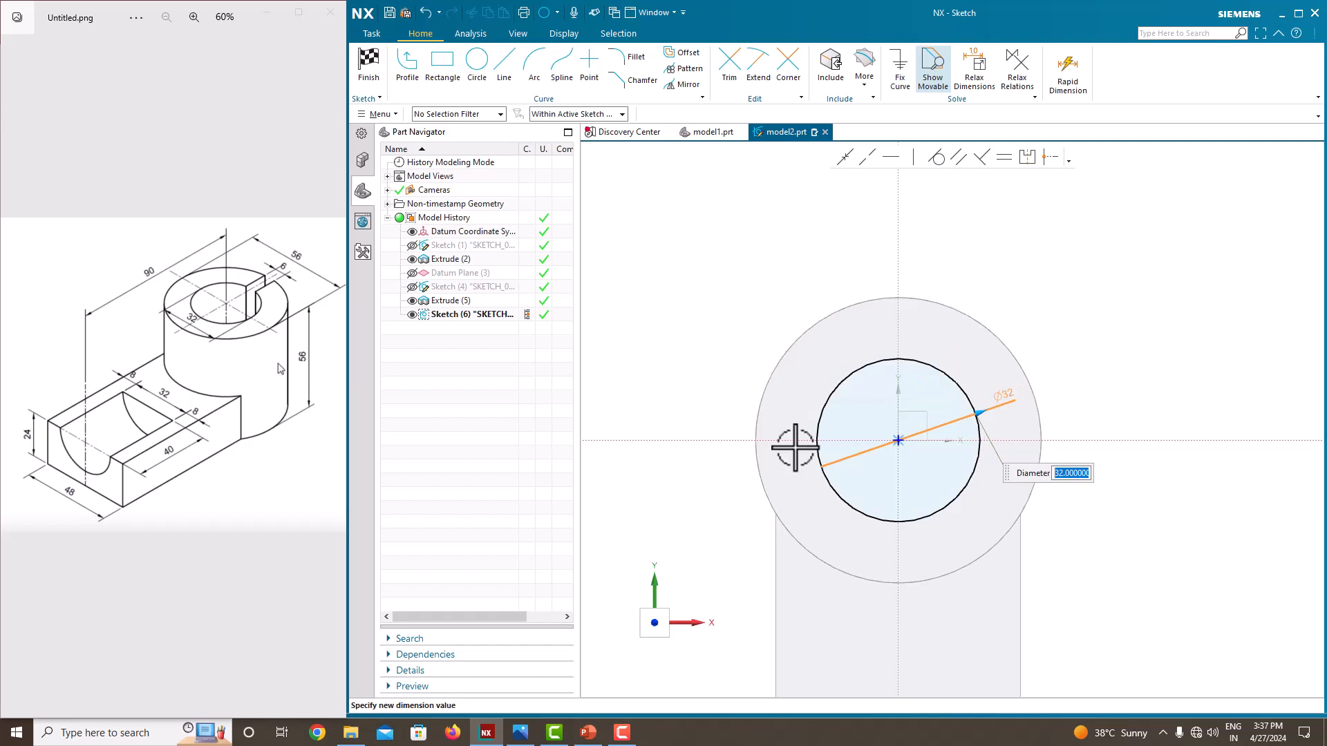
Sketch a rectangle about 13 mm wide across the vertical axis, from the circle's upper arc to beyond the cylinder's outer edge
{"action": "left_click", "coordinate": [440, 74]}
{"action": "scroll", "coordinate": [876, 290], "scroll_direction": "up", "scroll_amount": 2}
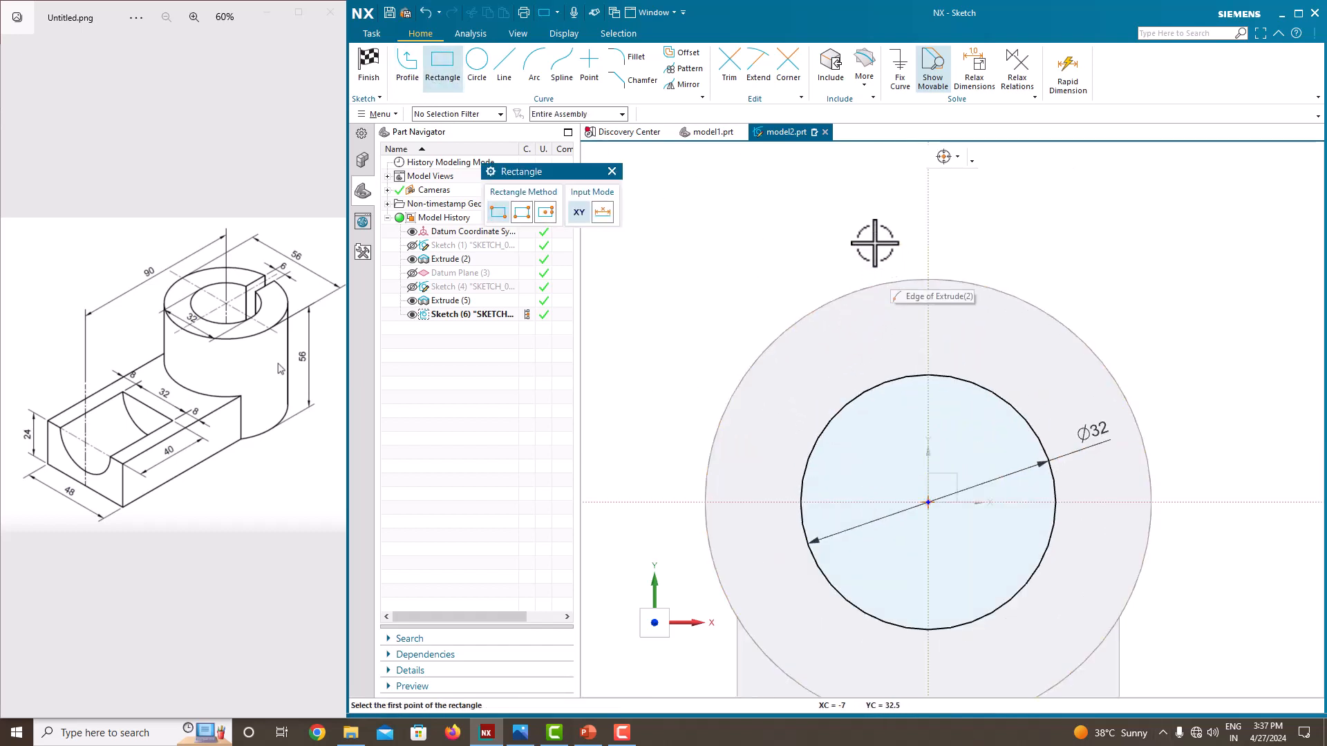
{"action": "left_click", "coordinate": [876, 207]}
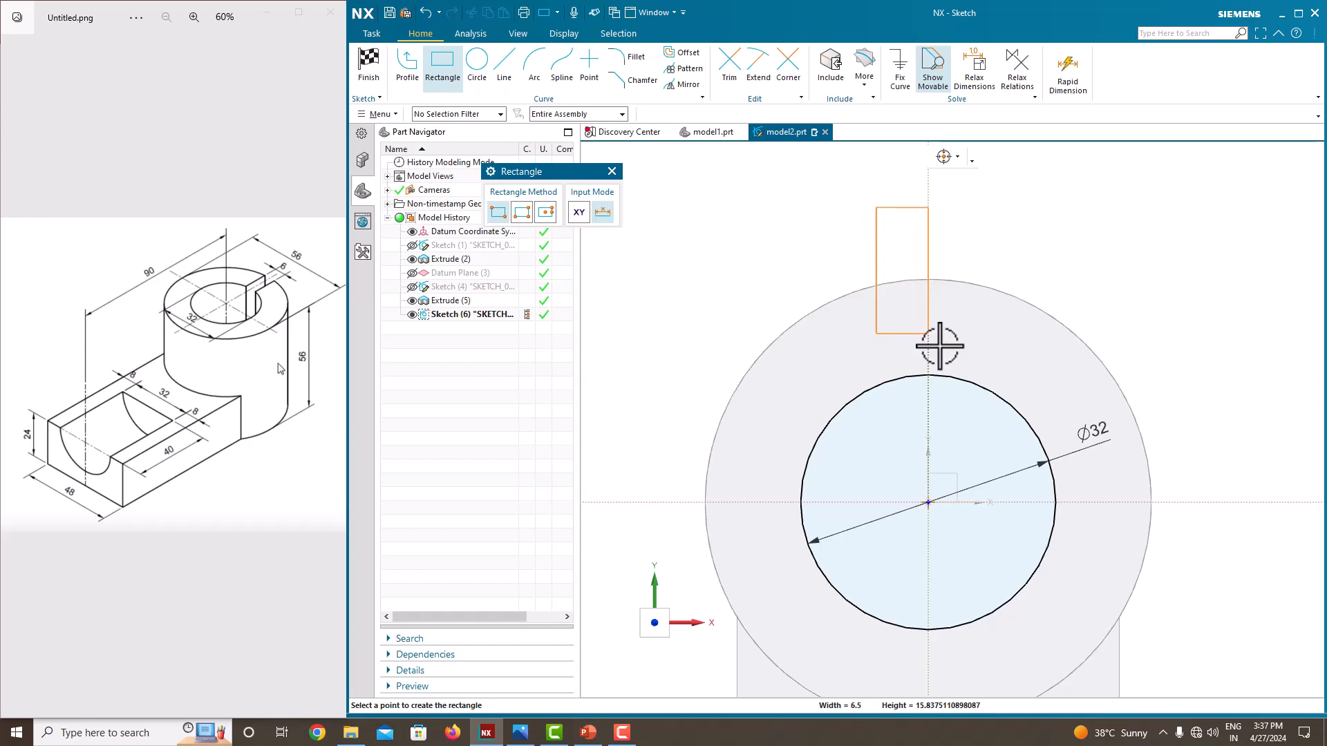
{"action": "left_click", "coordinate": [978, 384]}
{"action": "key", "text": "Escape"}
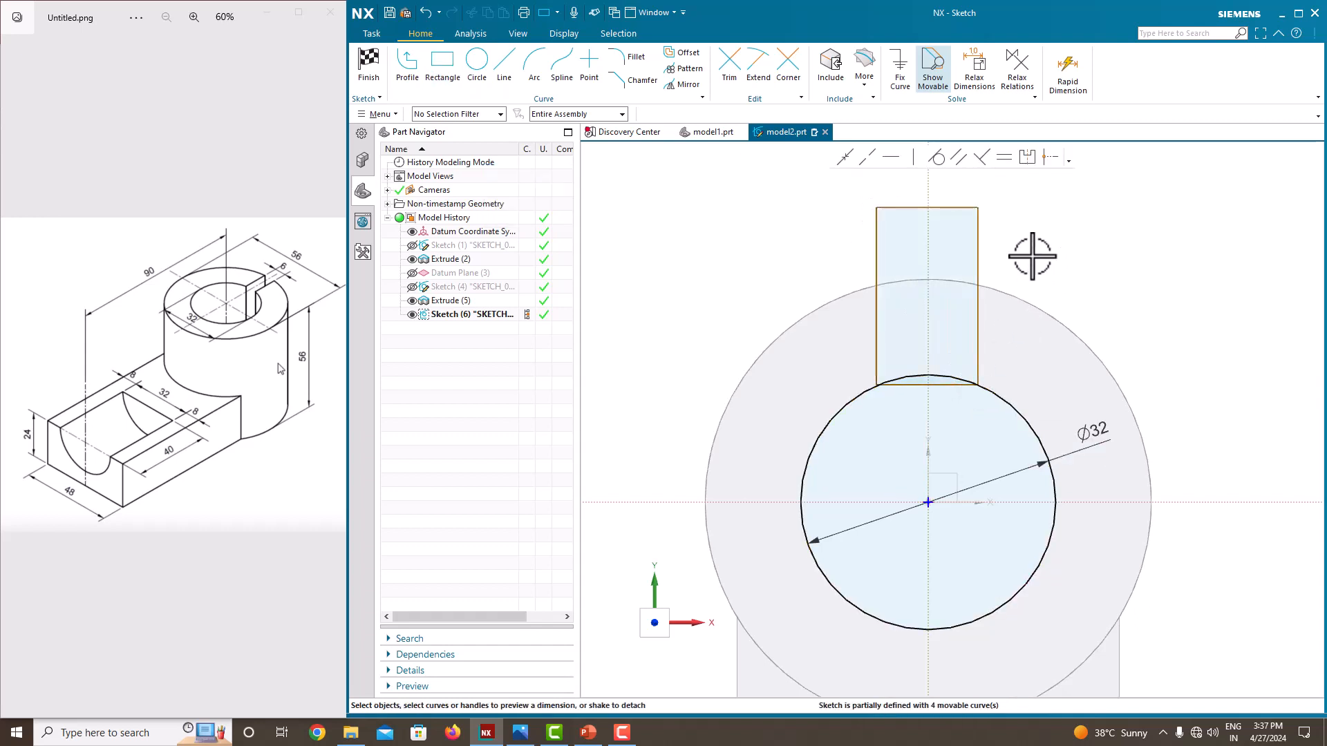
Make the rectangle's two vertical sides symmetric about the sketch's vertical axis, using Make Symmetric
{"action": "scroll", "coordinate": [871, 373], "scroll_direction": "up", "scroll_amount": 3}
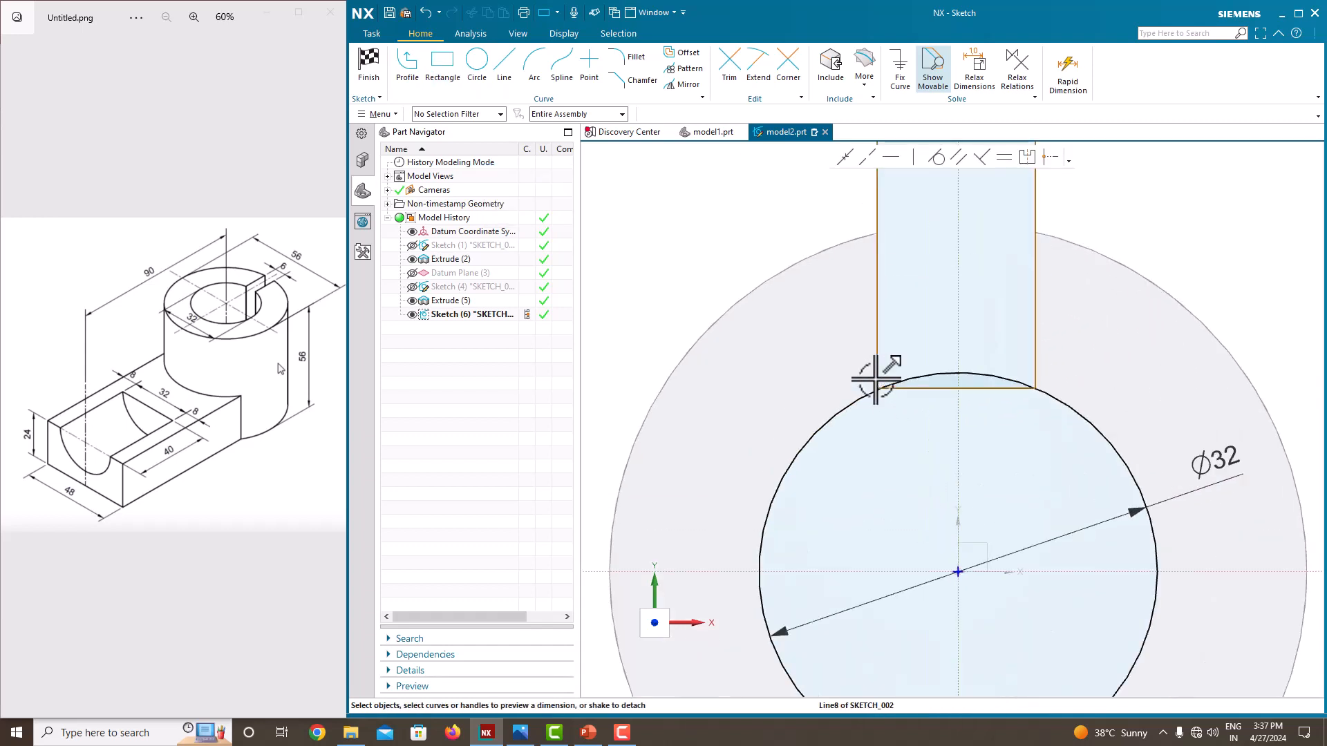
{"action": "scroll", "coordinate": [891, 370], "scroll_direction": "down", "scroll_amount": 3}
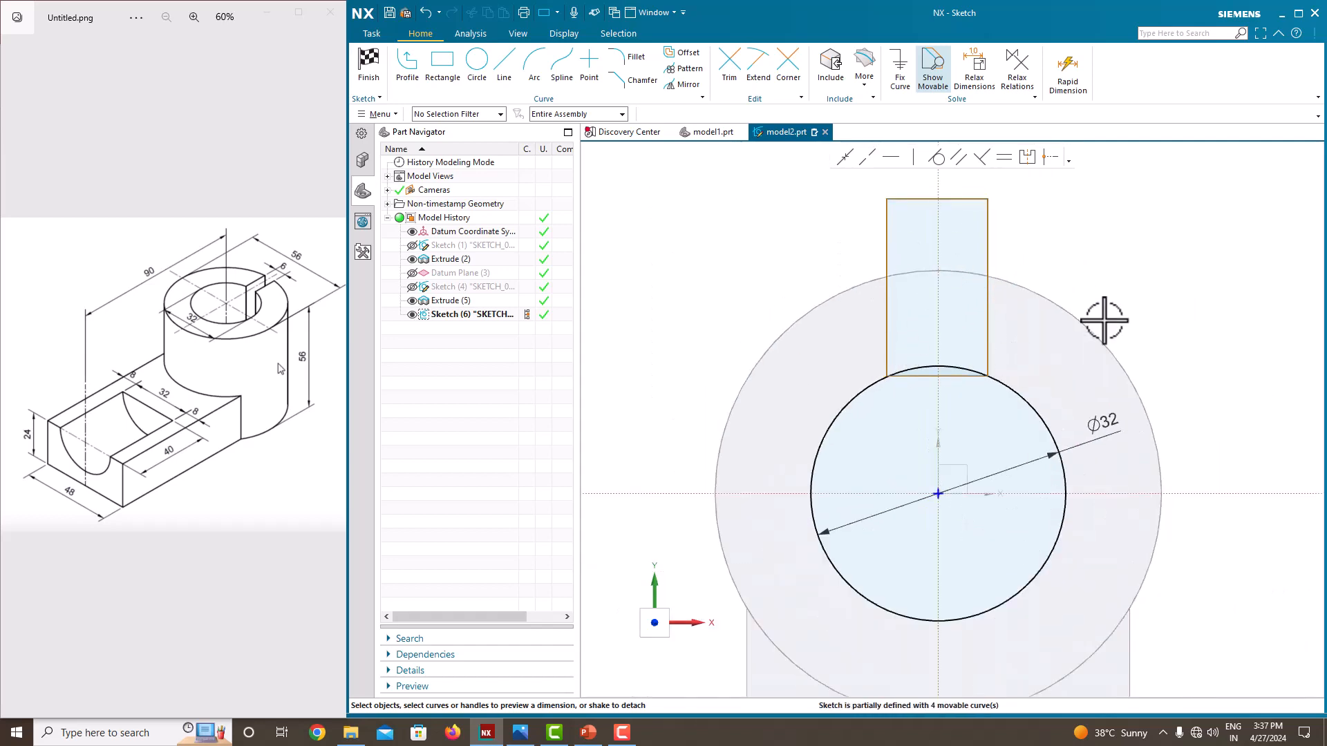
{"action": "scroll", "coordinate": [942, 294], "scroll_direction": "down", "scroll_amount": 2}
{"action": "scroll", "coordinate": [947, 242], "scroll_direction": "up", "scroll_amount": 1}
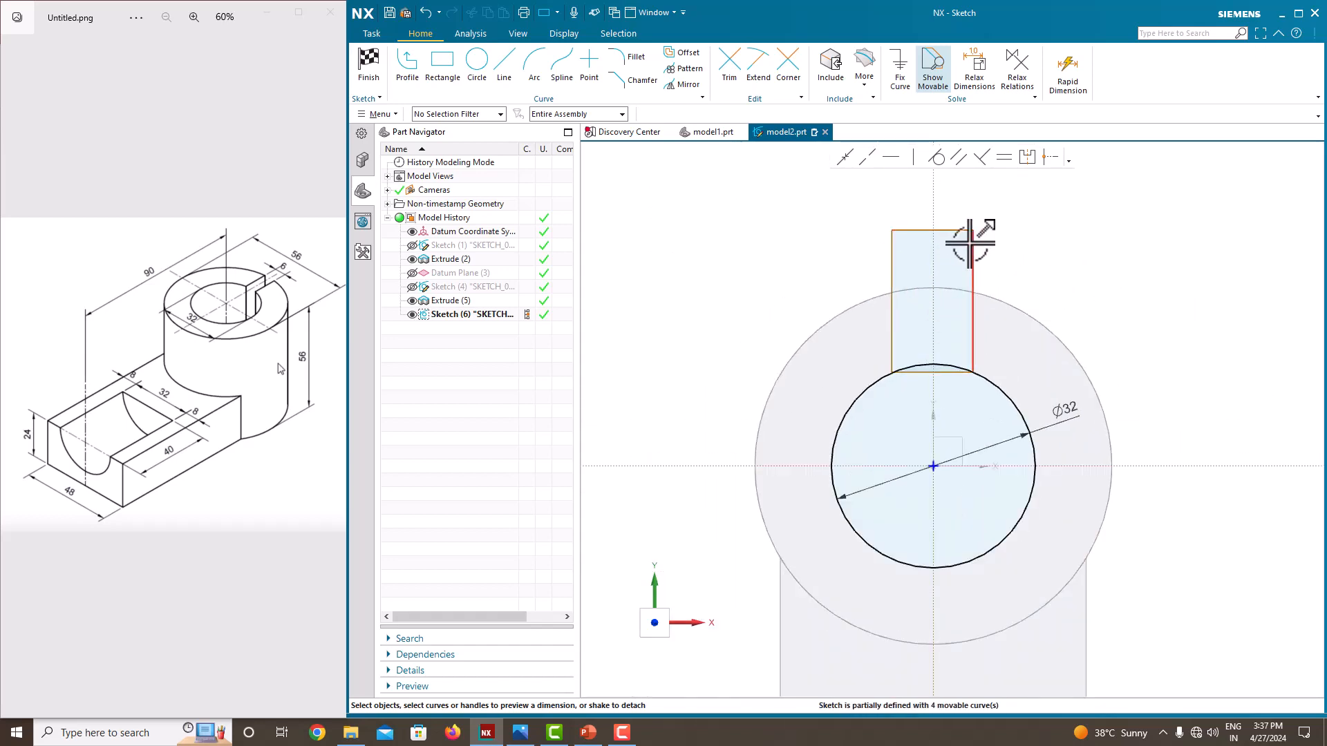
{"action": "left_click", "coordinate": [1028, 157]}
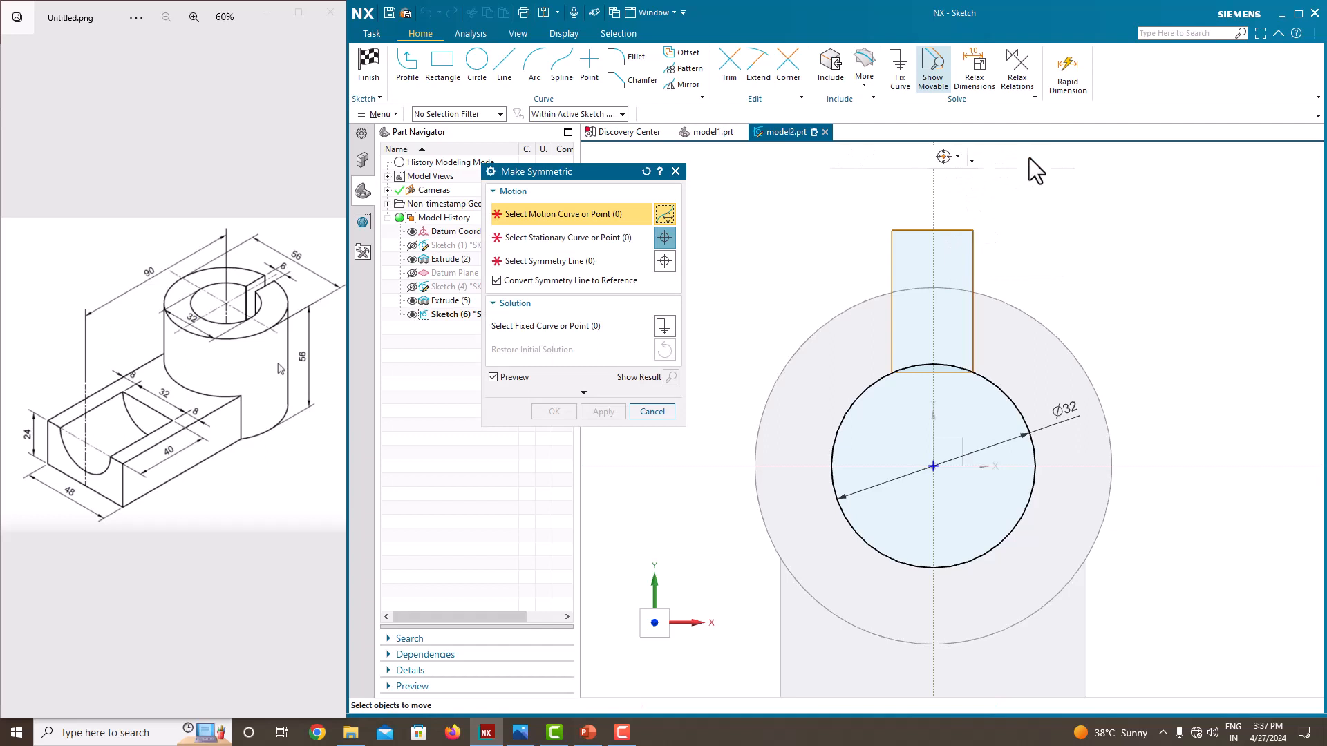
{"action": "left_click", "coordinate": [972, 273]}
{"action": "left_click", "coordinate": [887, 259]}
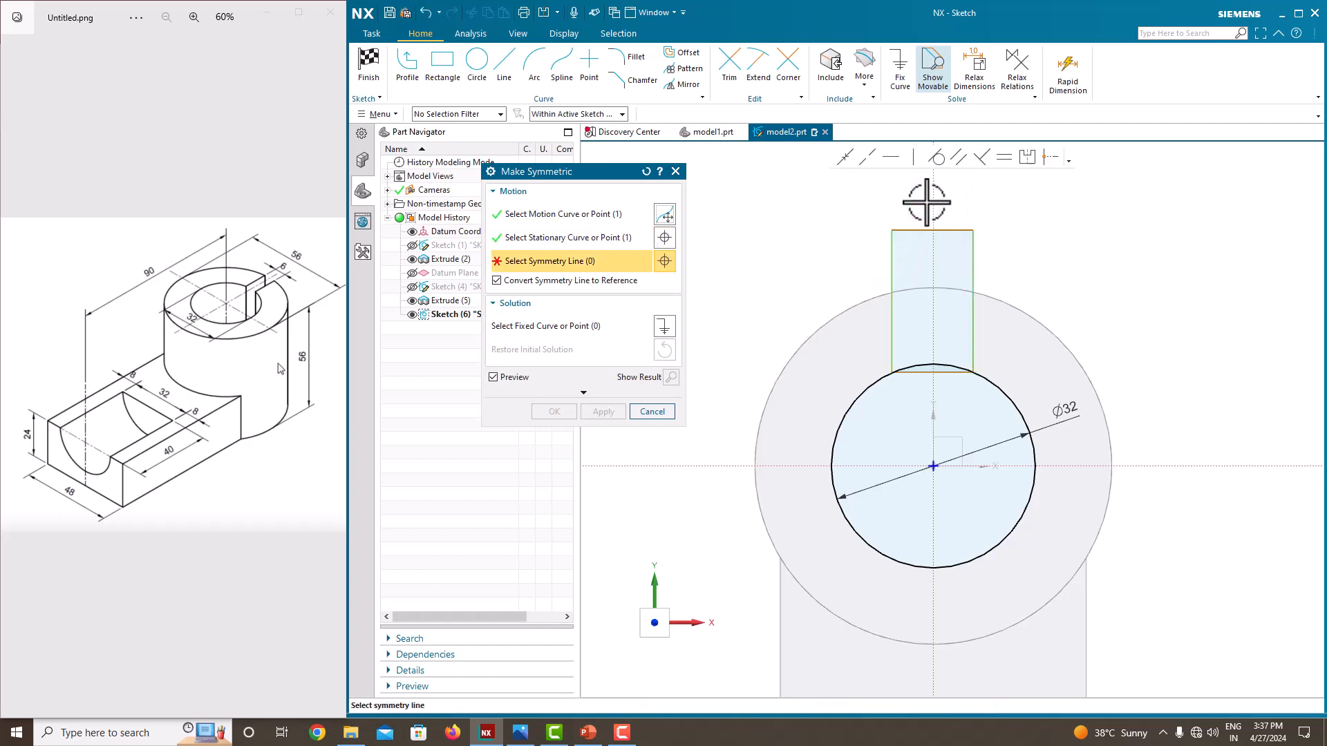
{"action": "left_click", "coordinate": [931, 199]}
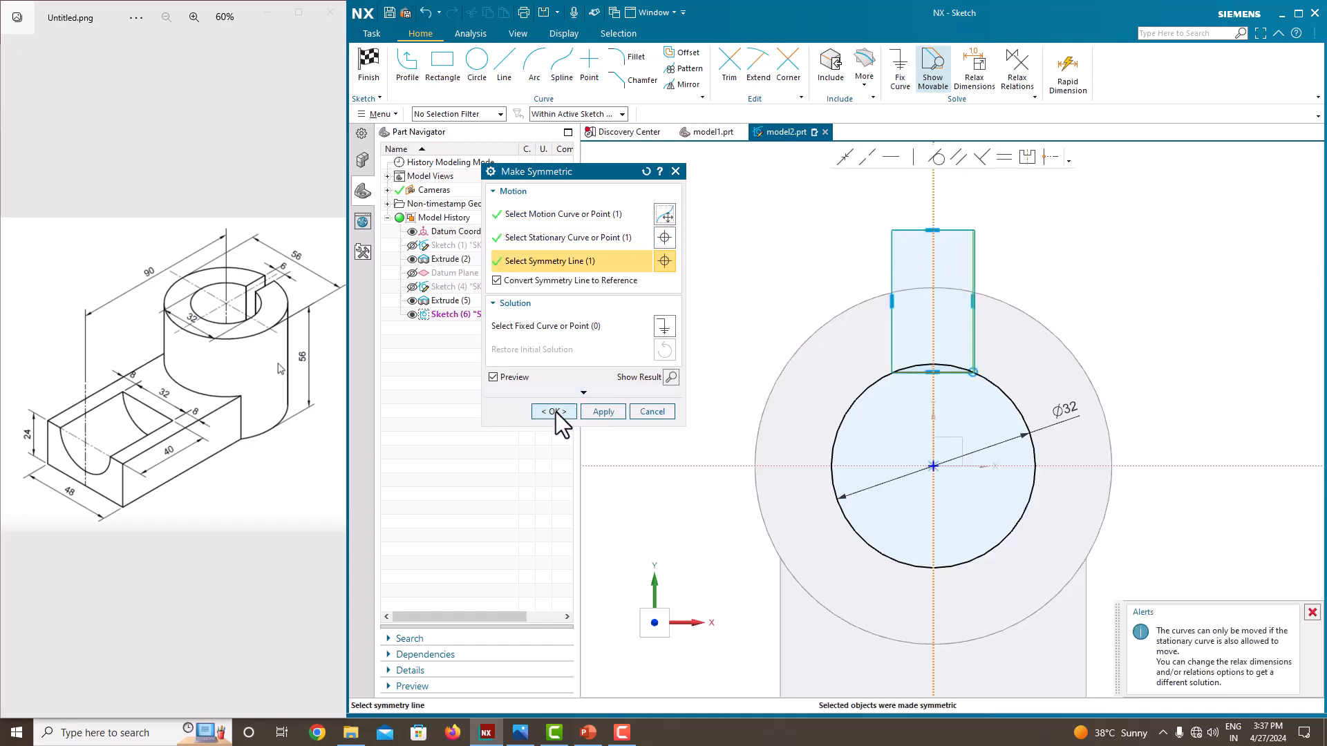
{"action": "left_click", "coordinate": [556, 412]}
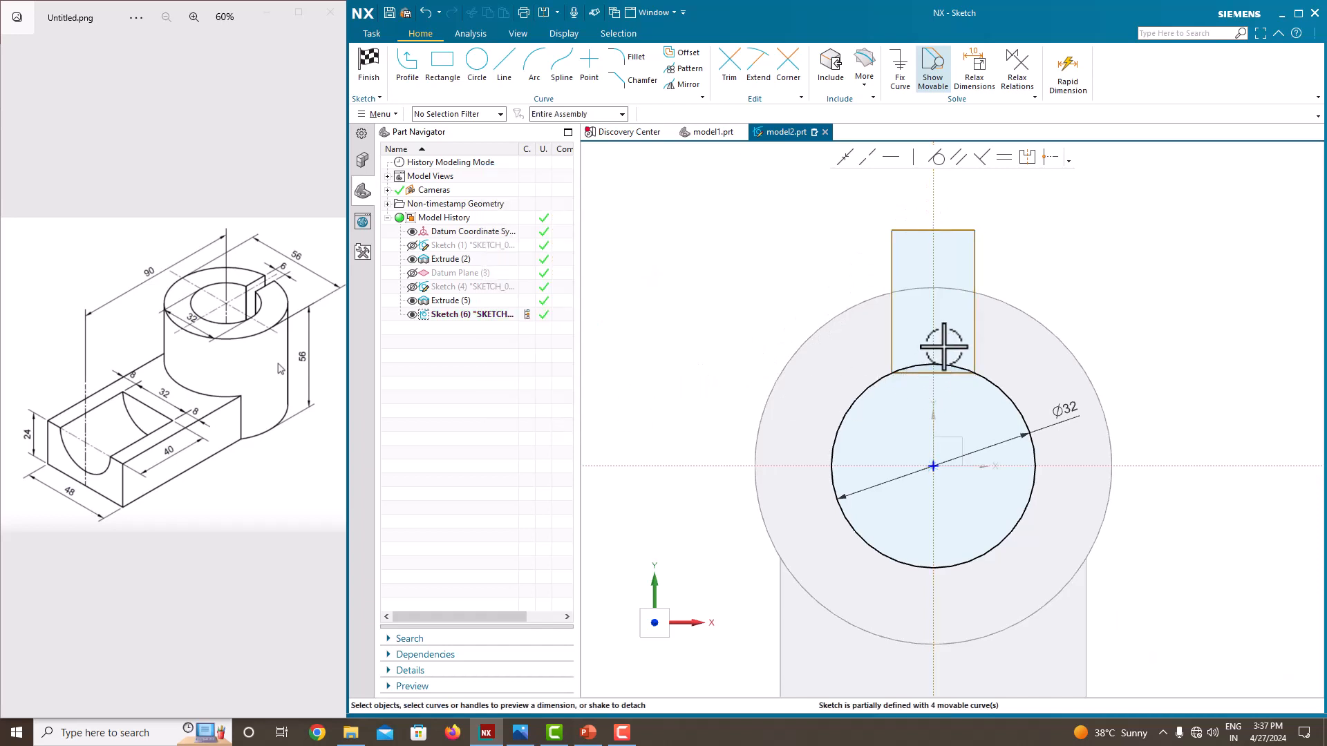
Dimension the slot rectangle as 6 mm wide and 20 mm long
{"action": "left_click", "coordinate": [937, 231]}
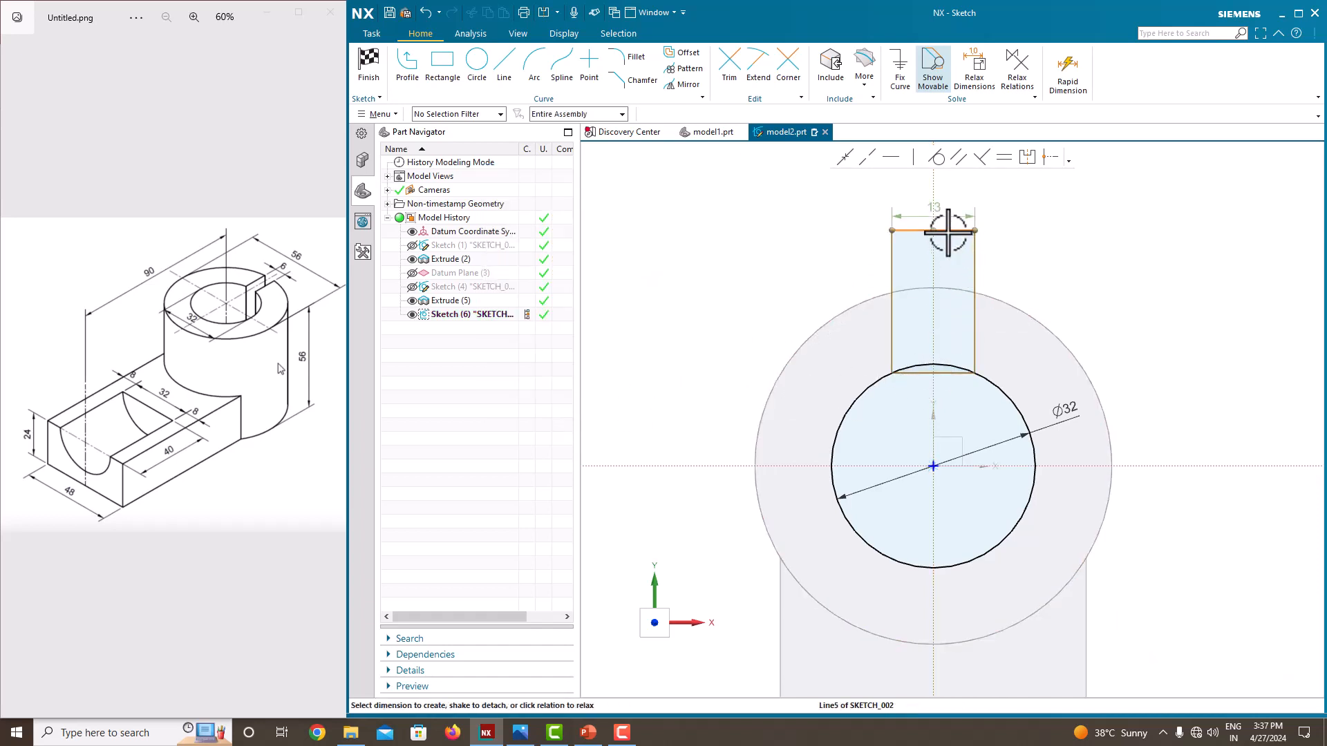
{"action": "left_click", "coordinate": [933, 202]}
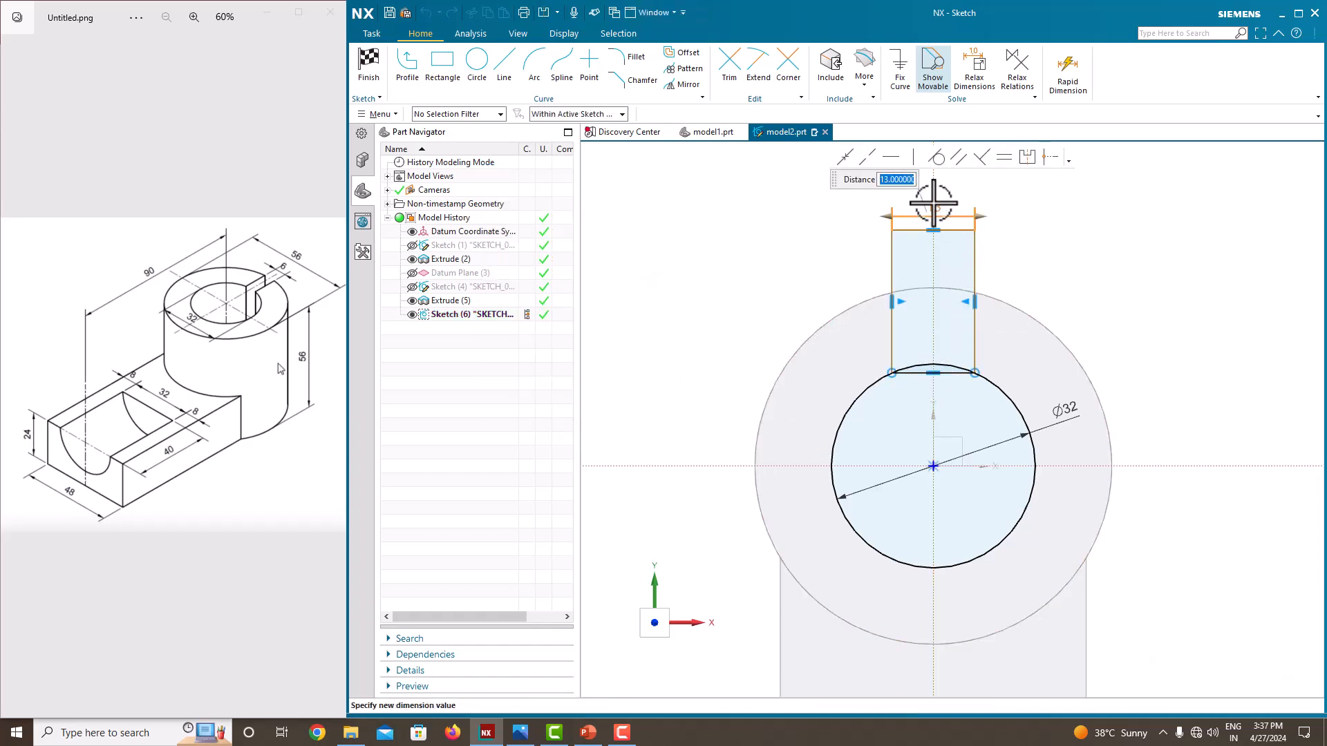
{"action": "type", "text": "6"}
{"action": "key", "text": "Return"}
{"action": "key", "text": "Escape"}
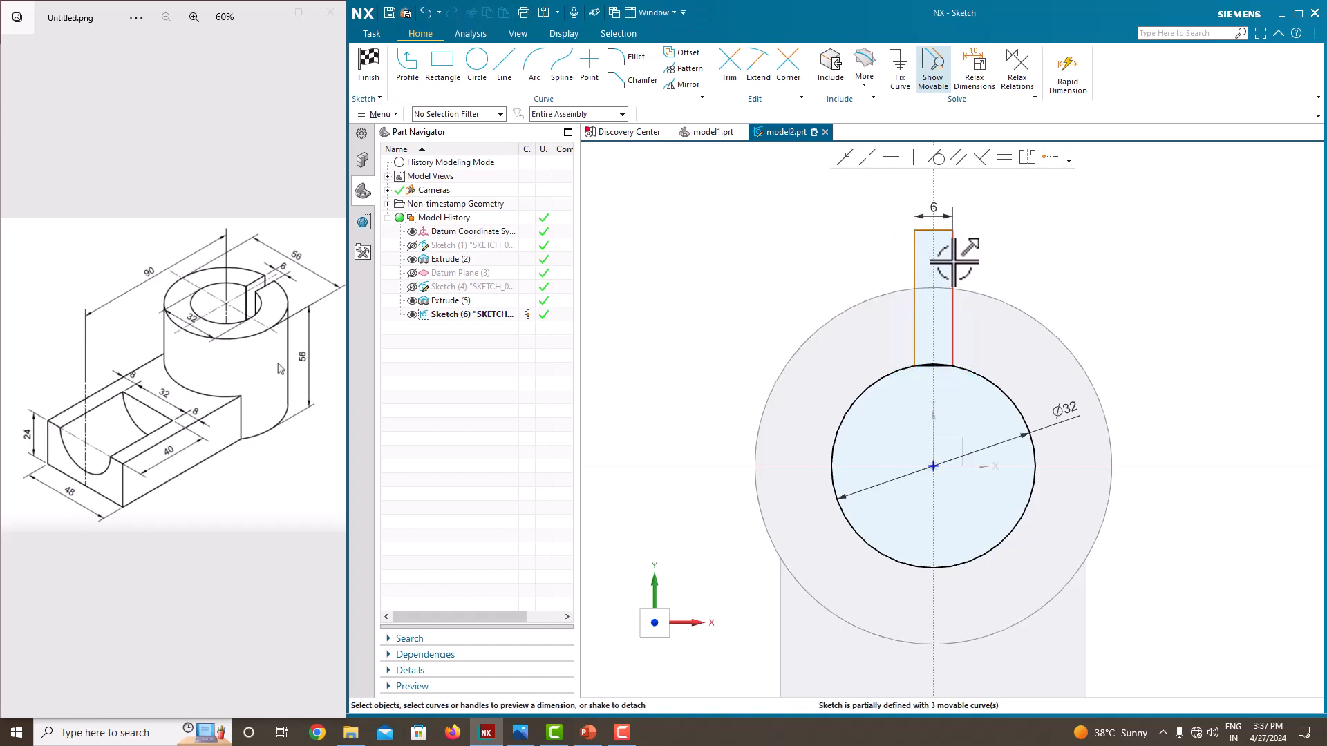
{"action": "left_click", "coordinate": [953, 261]}
{"action": "left_click", "coordinate": [994, 289]}
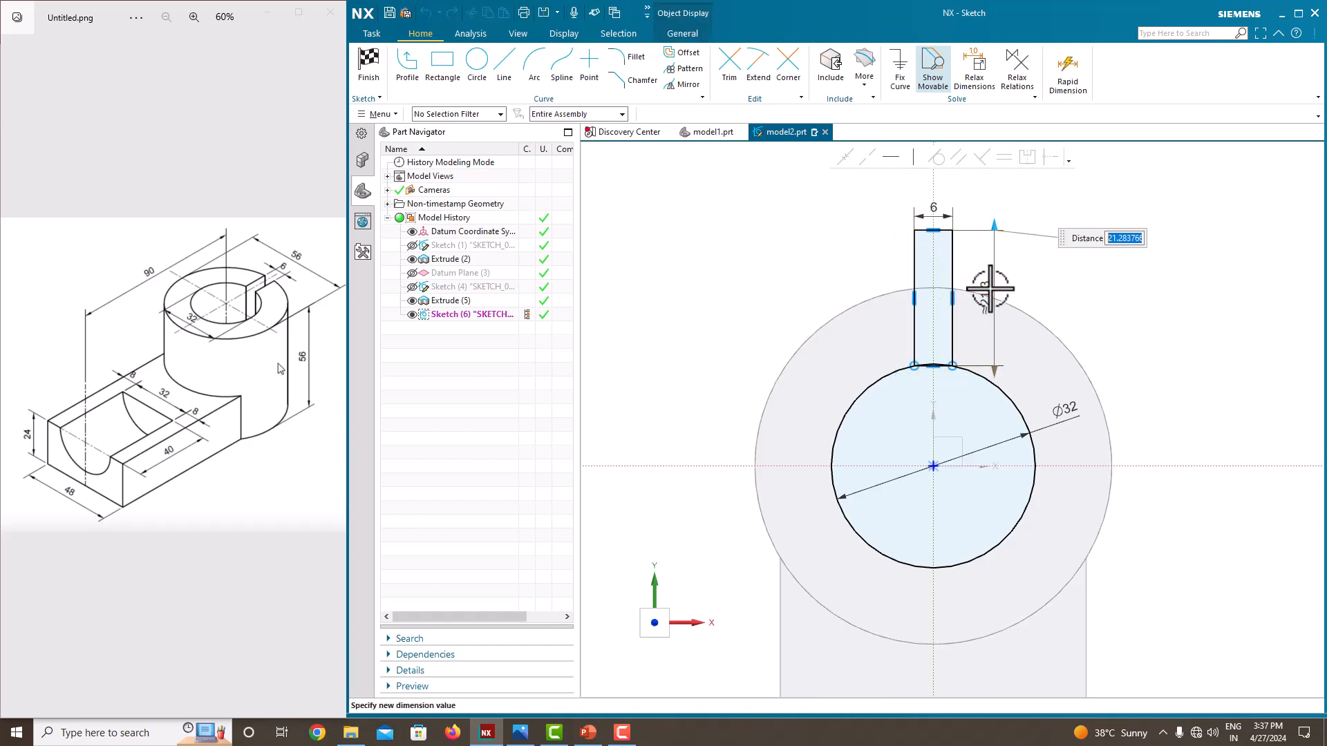
{"action": "type", "text": "20"}
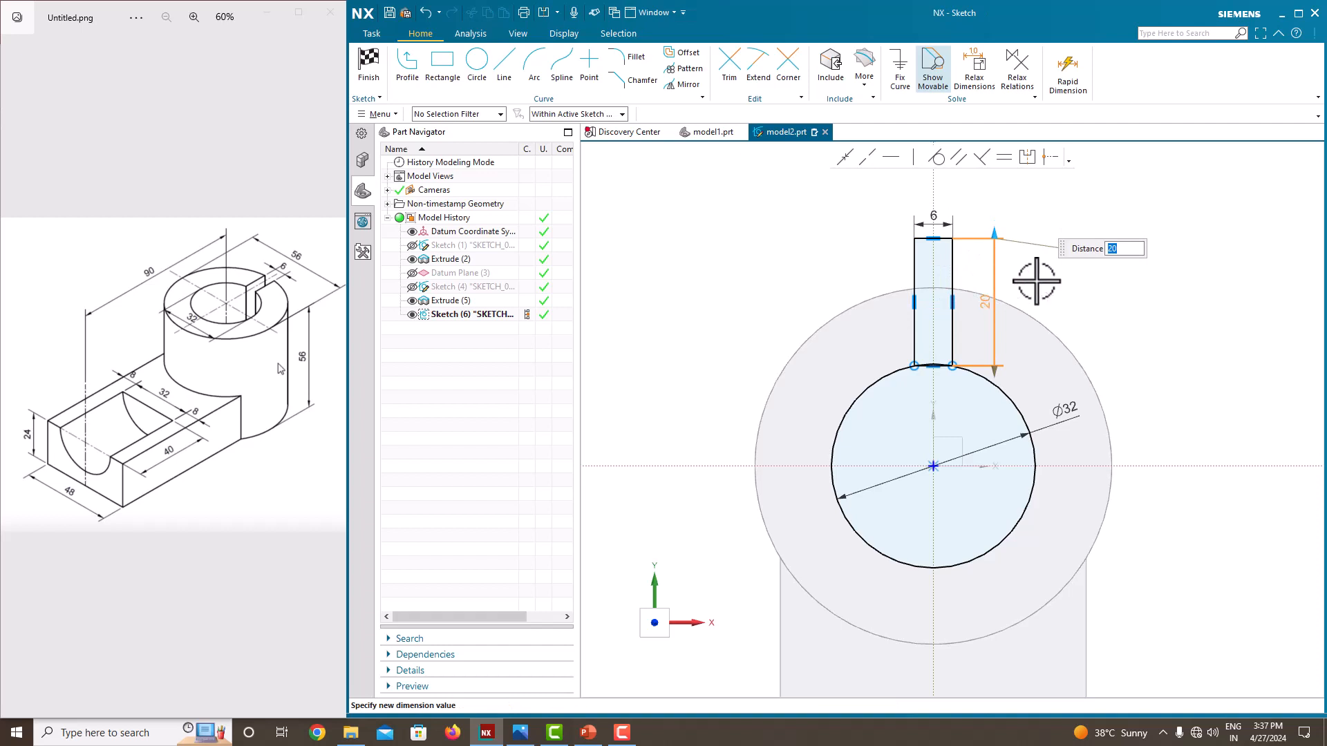
{"action": "key", "text": "Return"}
Trim the rectangle's bottom edge and the circle's arc where they meet to form one keyhole outline, and finish the sketch
{"action": "scroll", "coordinate": [959, 325], "scroll_direction": "up", "scroll_amount": 3}
{"action": "scroll", "coordinate": [905, 456], "scroll_direction": "down", "scroll_amount": 3}
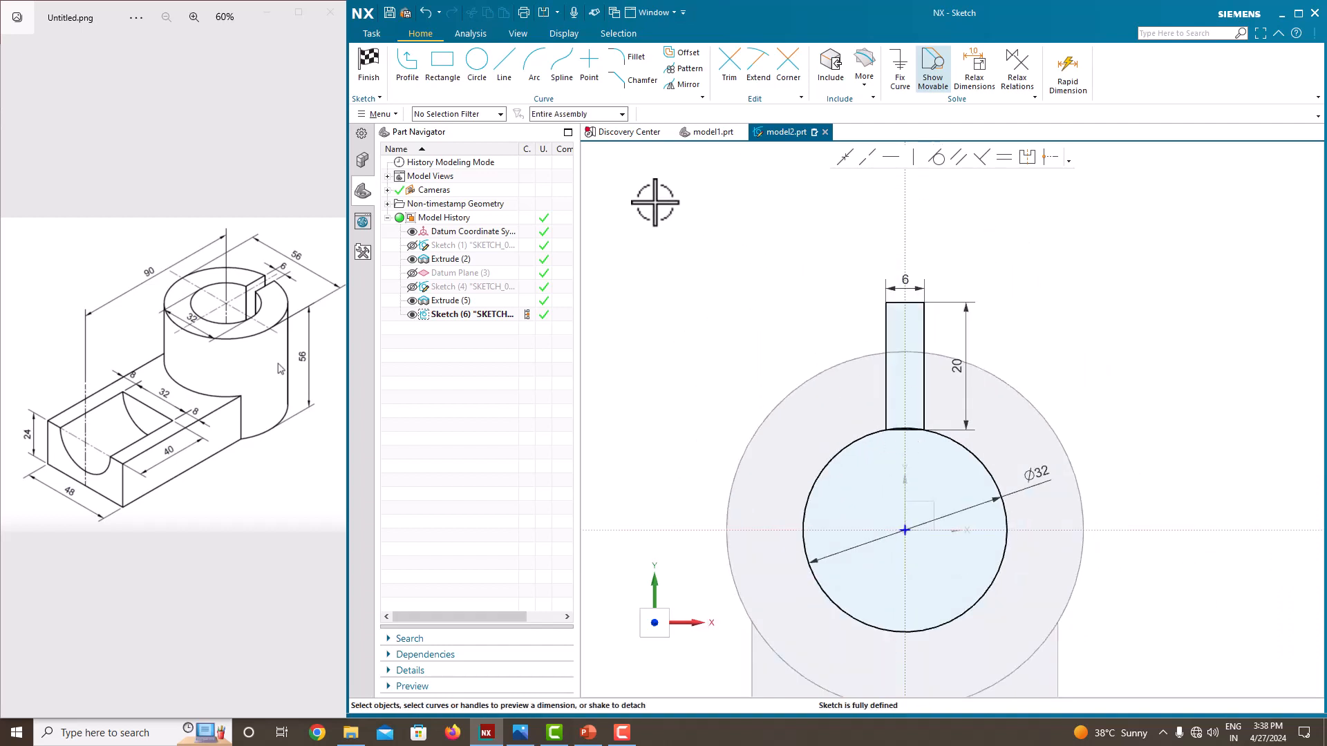
{"action": "left_click", "coordinate": [728, 69]}
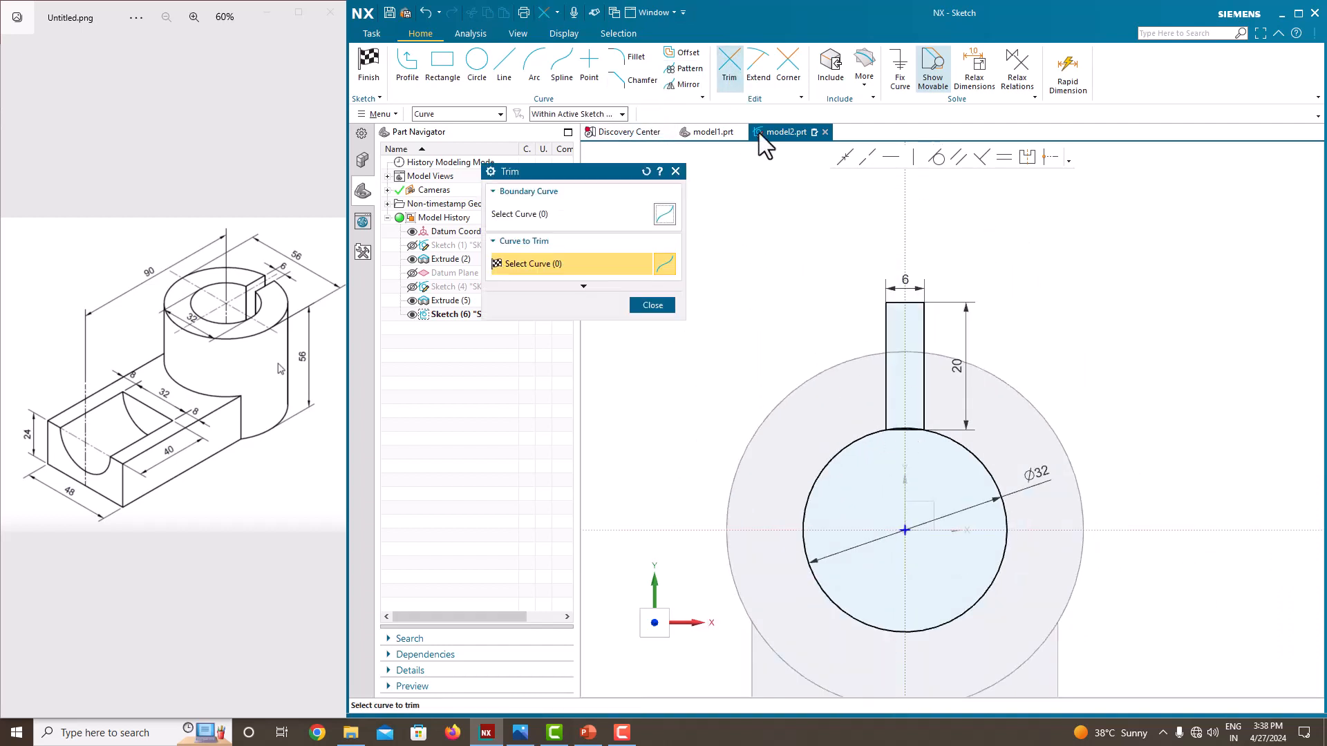
{"action": "scroll", "coordinate": [932, 402], "scroll_direction": "up", "scroll_amount": 6}
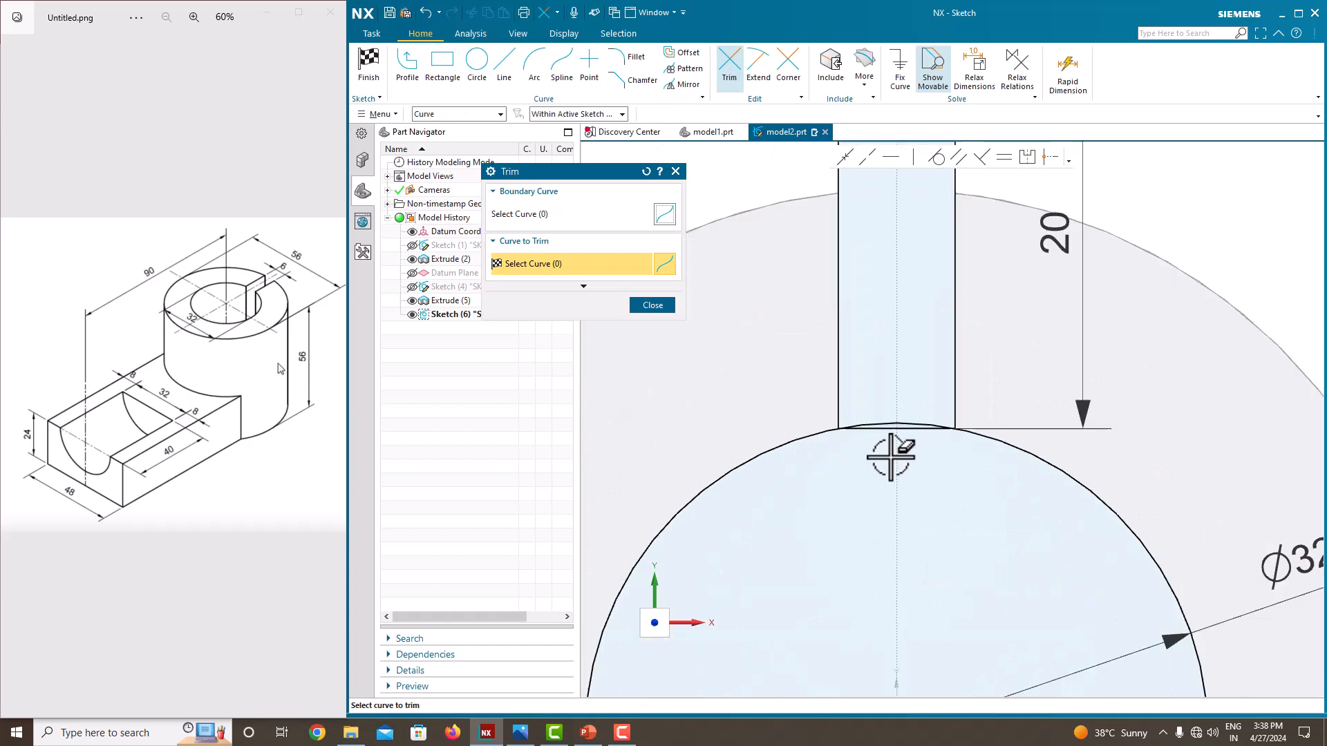
{"action": "left_click", "coordinate": [932, 406]}
{"action": "scroll", "coordinate": [931, 413], "scroll_direction": "down", "scroll_amount": 3}
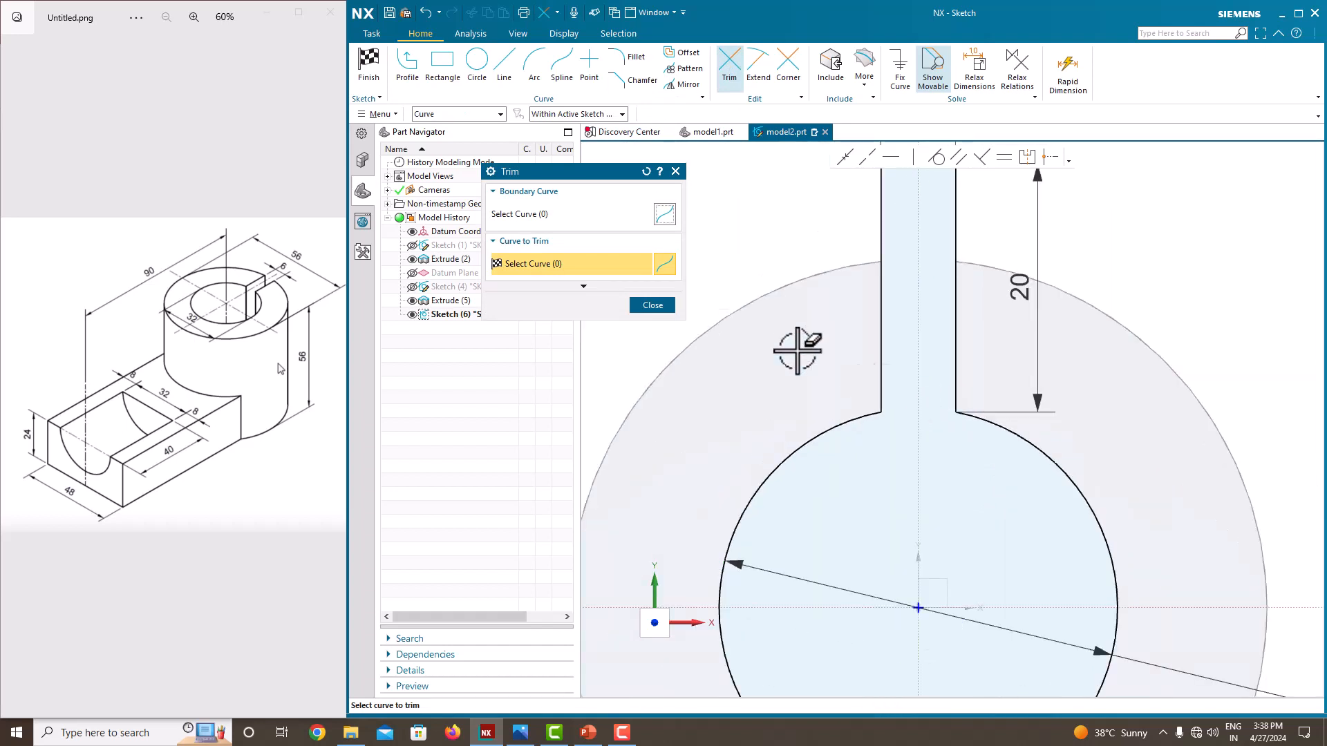
{"action": "left_click", "coordinate": [651, 305]}
{"action": "scroll", "coordinate": [645, 305], "scroll_direction": "down", "scroll_amount": 3}
{"action": "scroll", "coordinate": [720, 305], "scroll_direction": "up", "scroll_amount": 3}
{"action": "scroll", "coordinate": [967, 272], "scroll_direction": "down", "scroll_amount": 2}
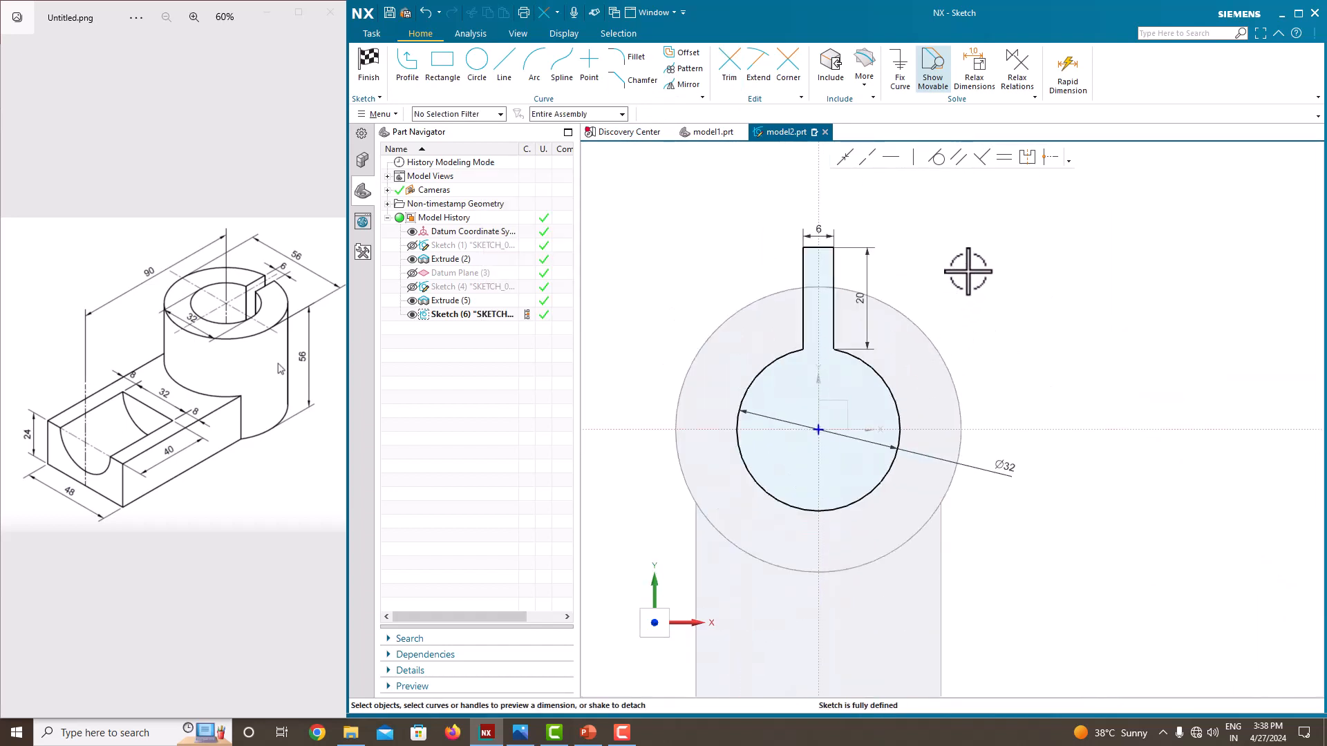
{"action": "right_click", "coordinate": [967, 271]}
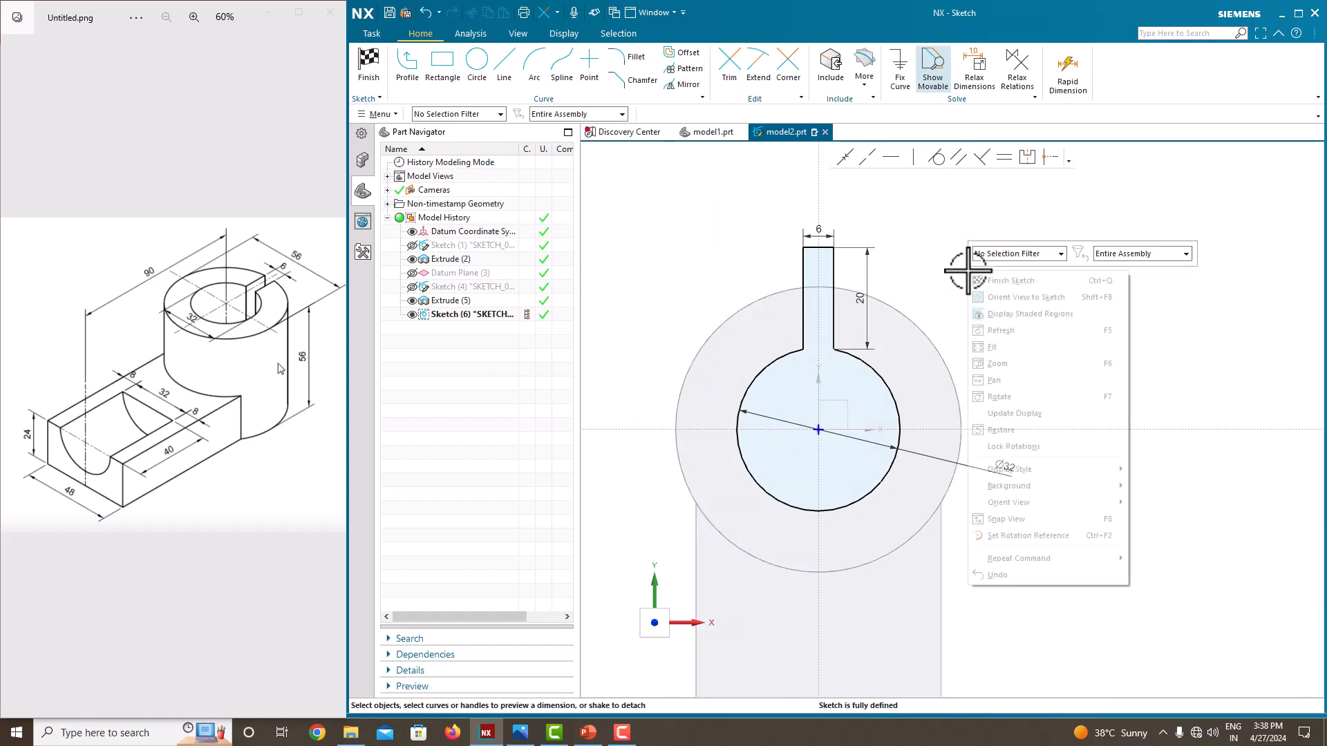
{"action": "left_click", "coordinate": [980, 278]}
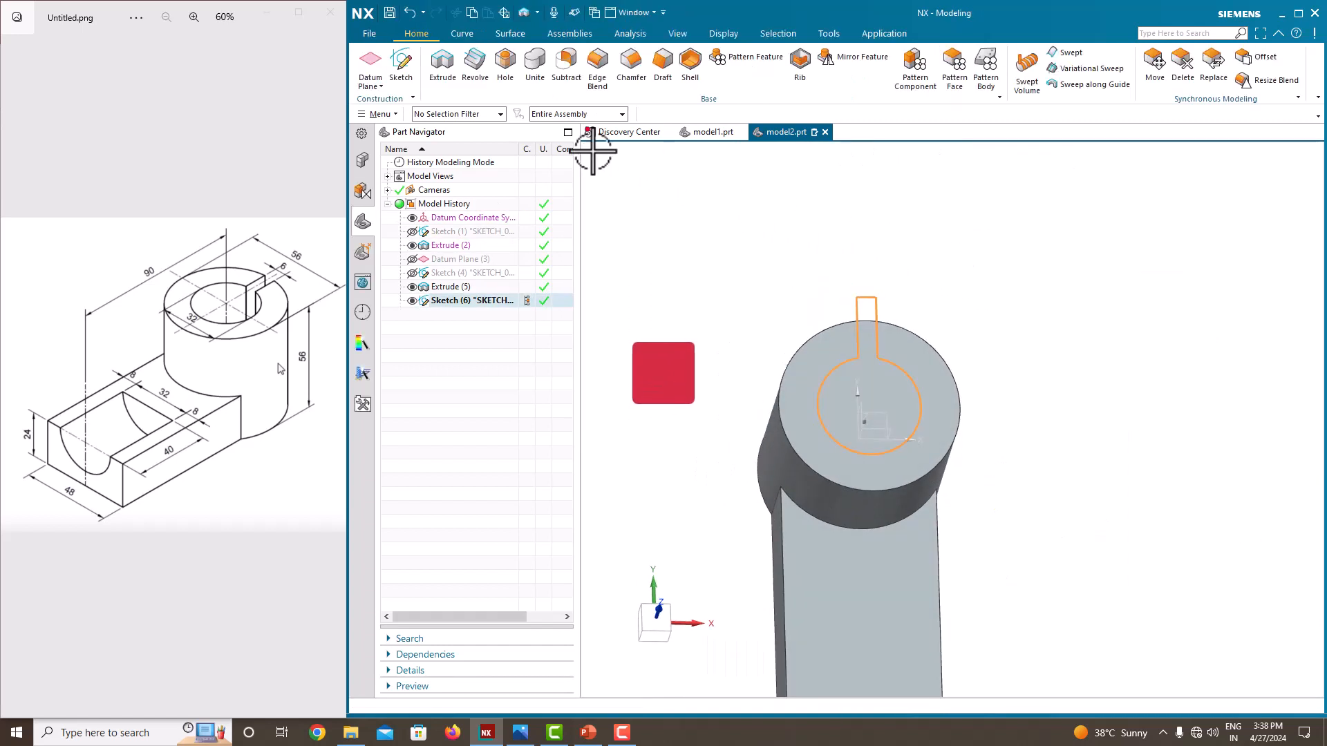
Extrude the keyhole outline down through the cylinder as a subtracting cut, with the end limit set to Until Next
{"action": "left_click", "coordinate": [445, 77]}
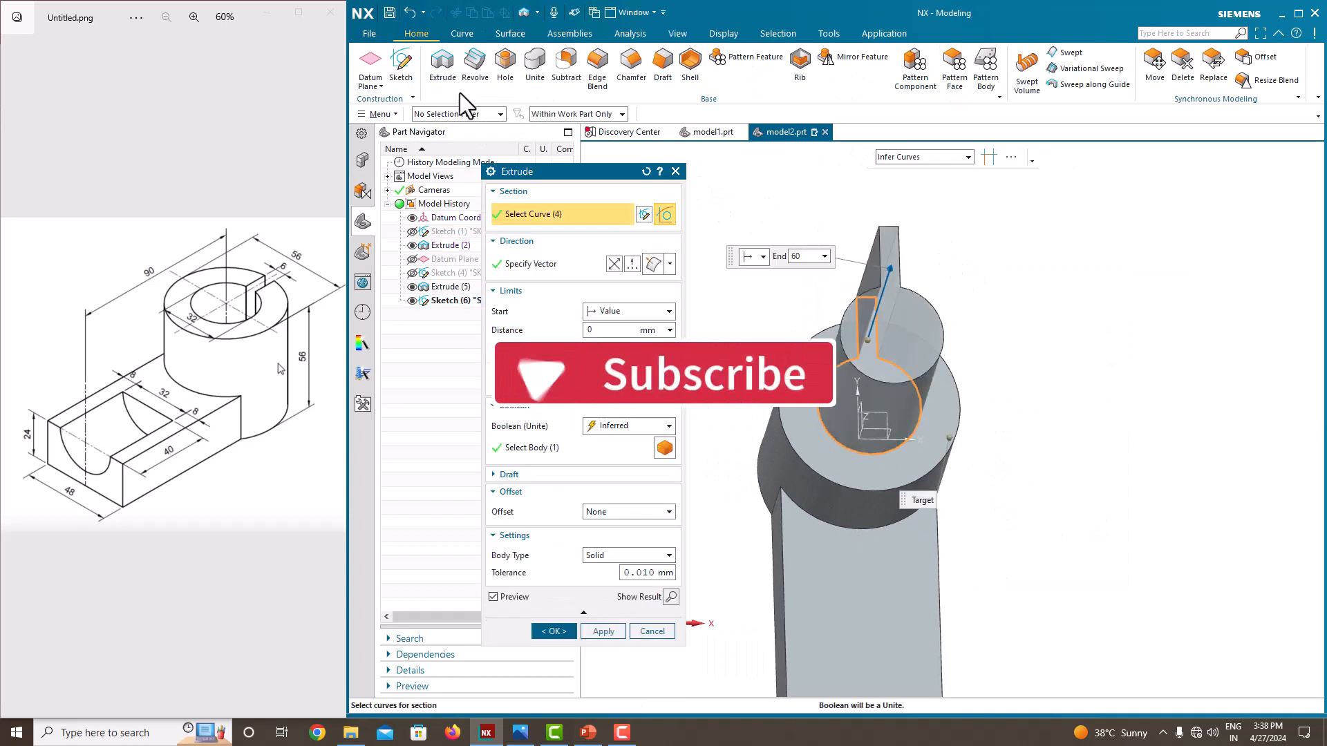
{"action": "left_click_drag", "start_coordinate": [891, 267], "coordinate": [855, 398]}
{"action": "left_click", "coordinate": [649, 355]}
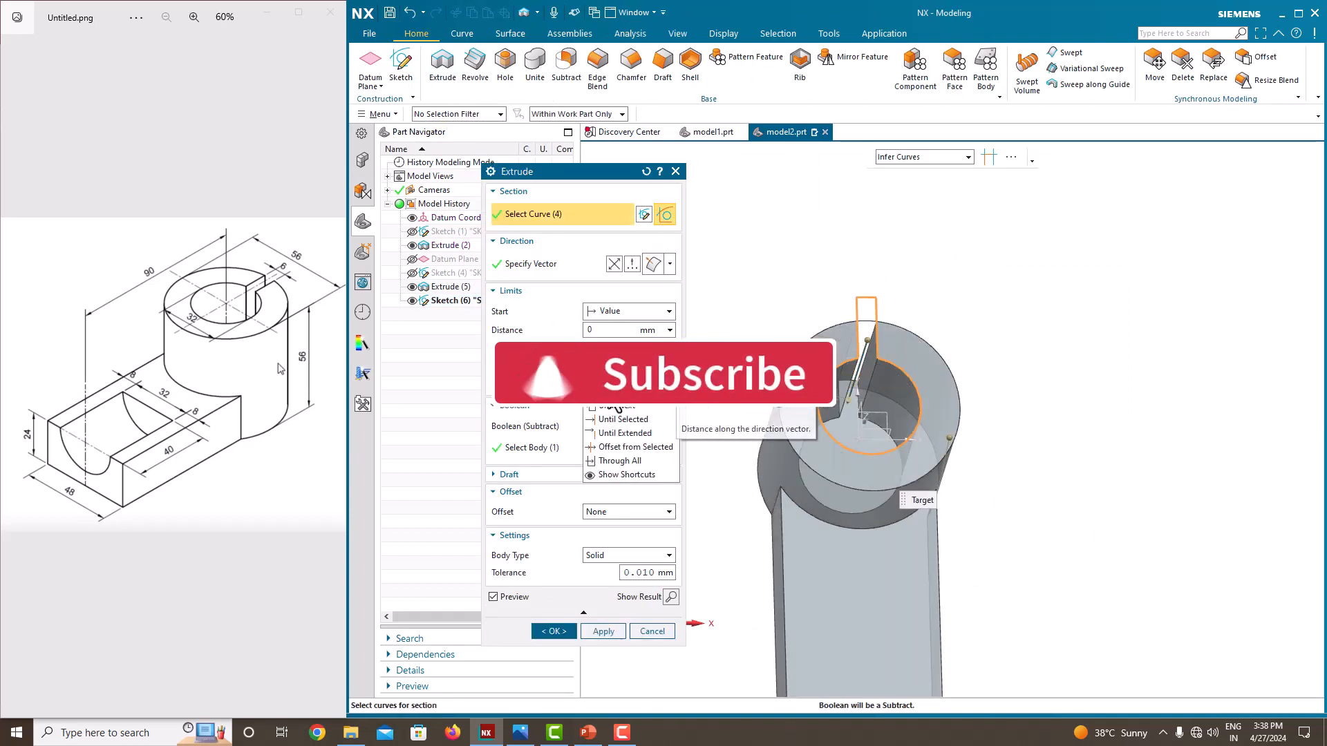
{"action": "left_click", "coordinate": [613, 405]}
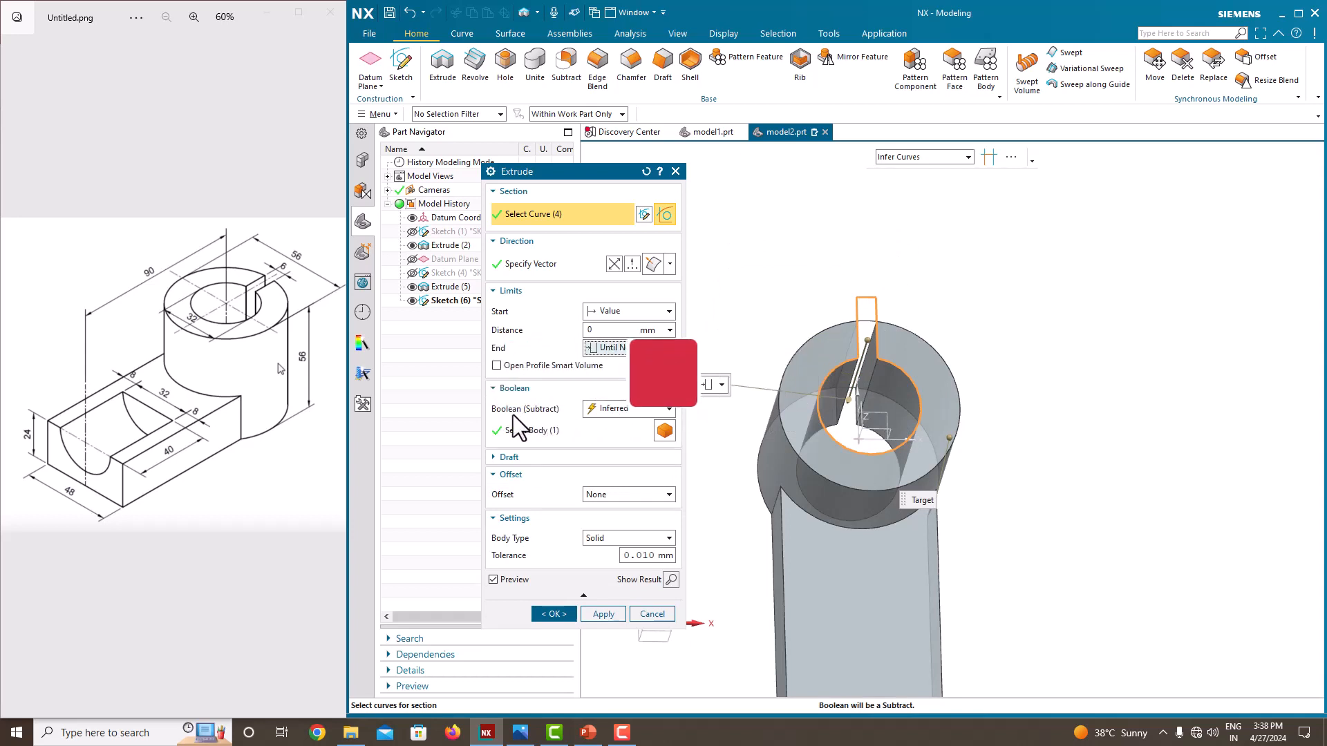
{"action": "left_click", "coordinate": [566, 614]}
{"action": "middle_click_drag", "start_coordinate": [675, 578], "coordinate": [894, 304]}
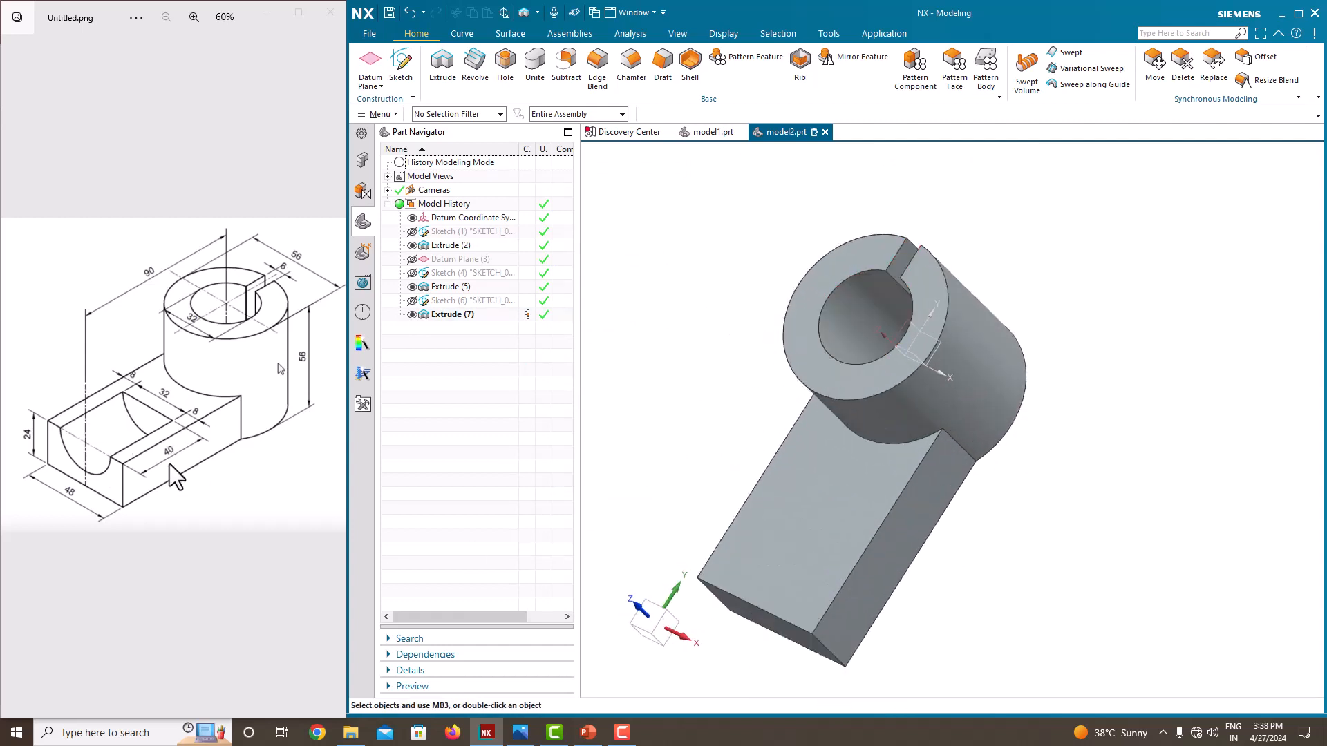
Start a sketch on the rectangular arm's free end face and draw a circle centred on the midpoint of its upper edge
{"action": "middle_click_drag", "start_coordinate": [839, 537], "coordinate": [872, 491]}
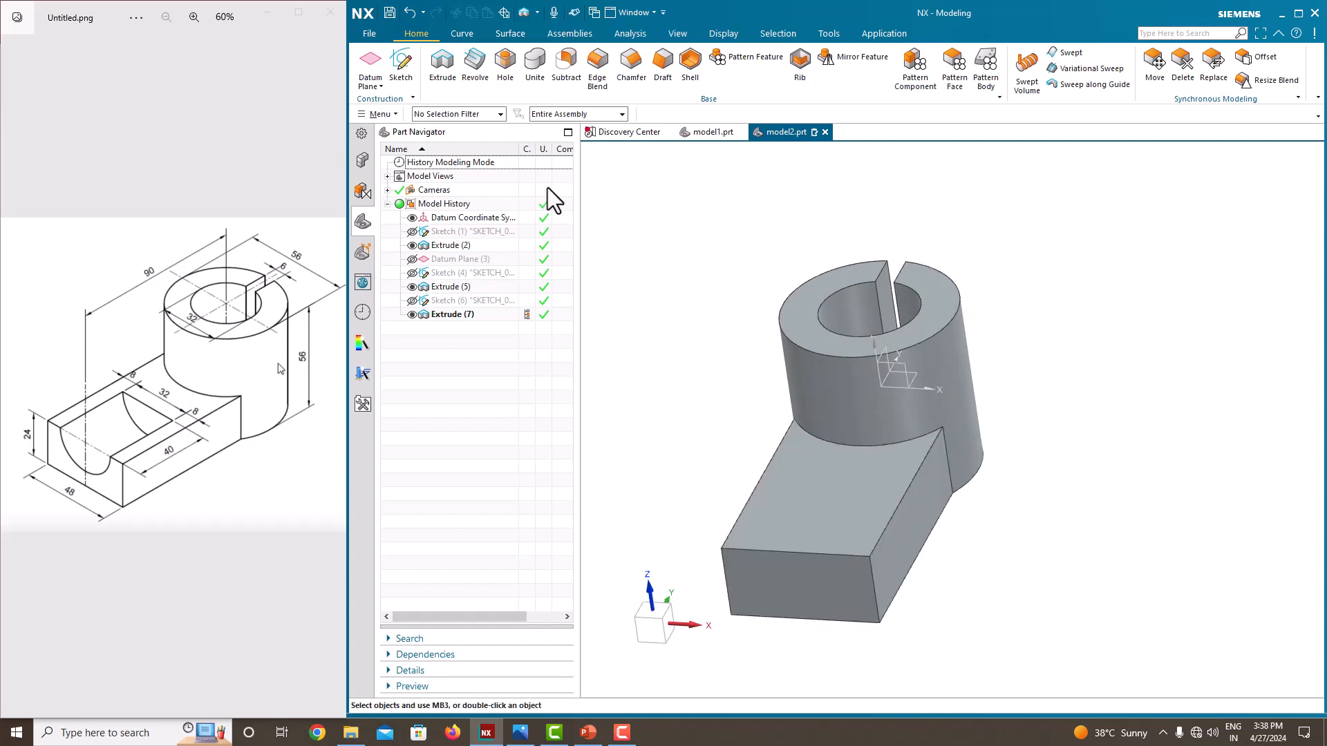
{"action": "left_click", "coordinate": [403, 58]}
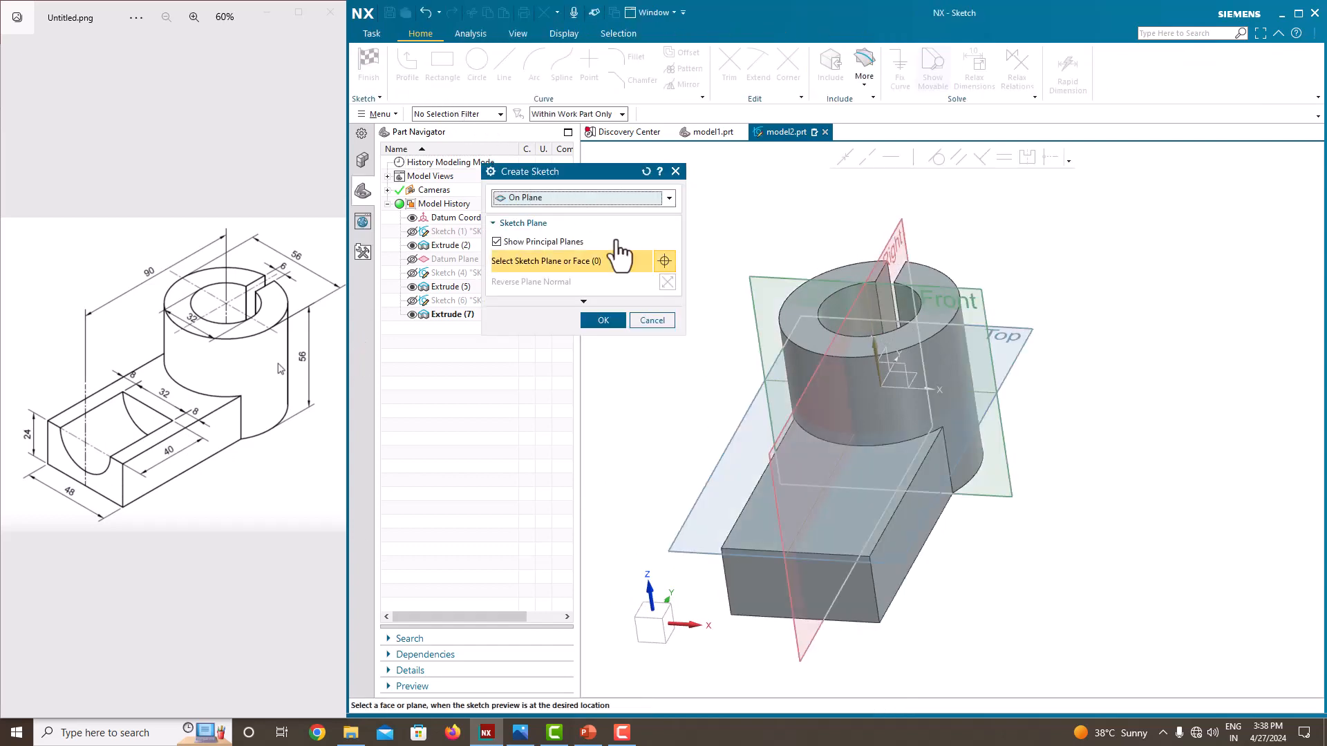
{"action": "left_click", "coordinate": [759, 591]}
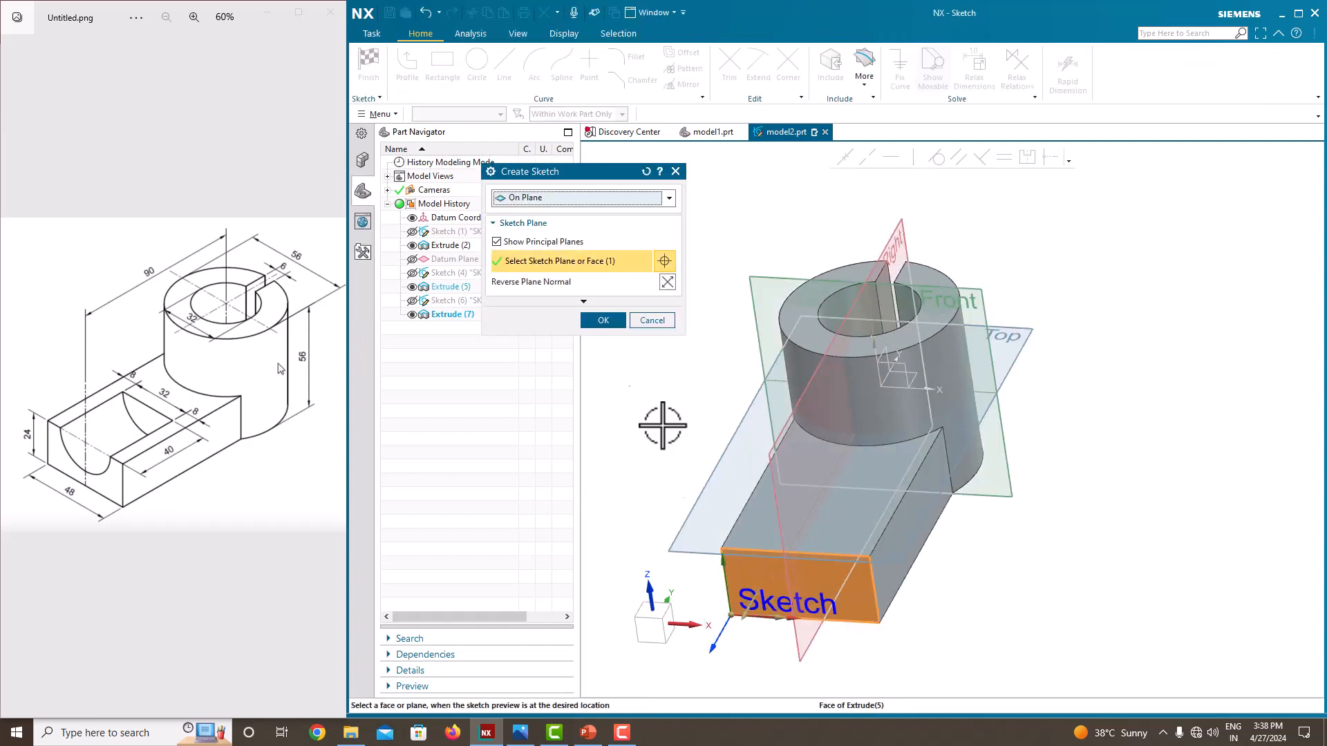
{"action": "left_click", "coordinate": [603, 320]}
{"action": "scroll", "coordinate": [1047, 309], "scroll_direction": "up", "scroll_amount": 4}
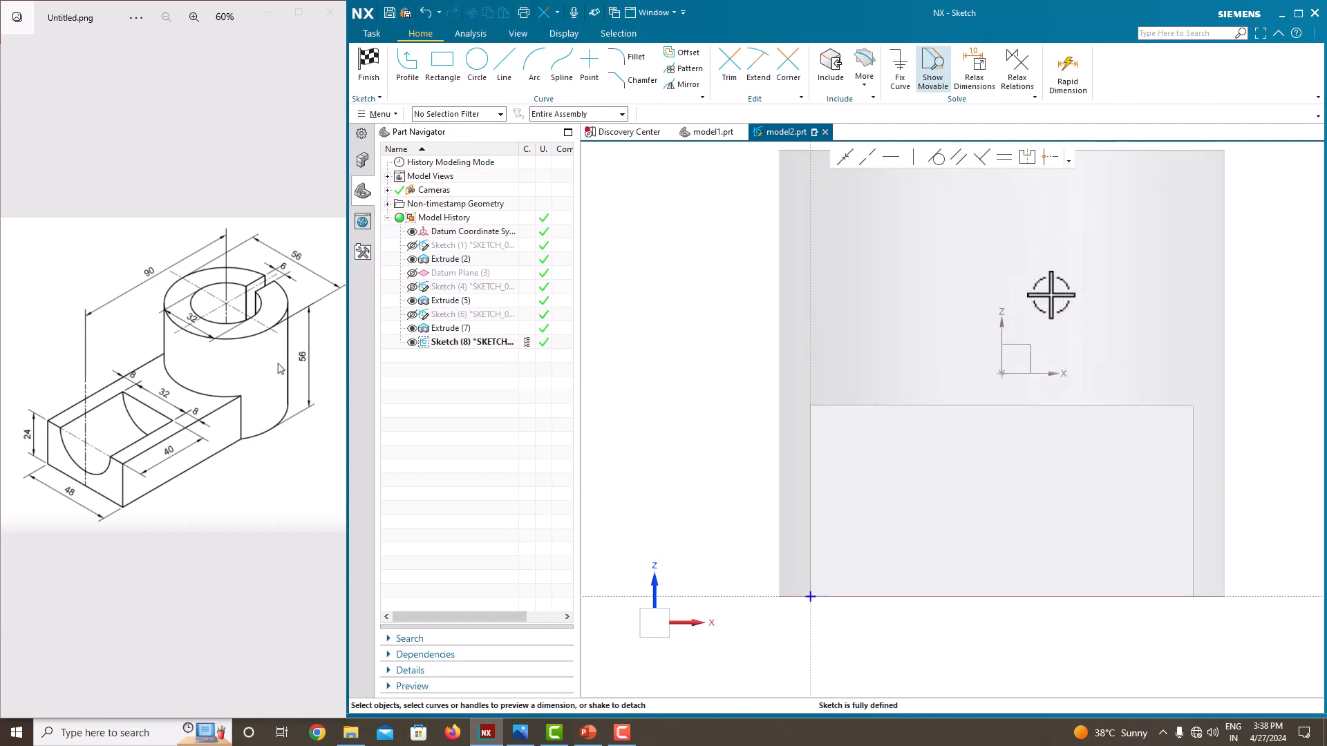
{"action": "left_click", "coordinate": [477, 69]}
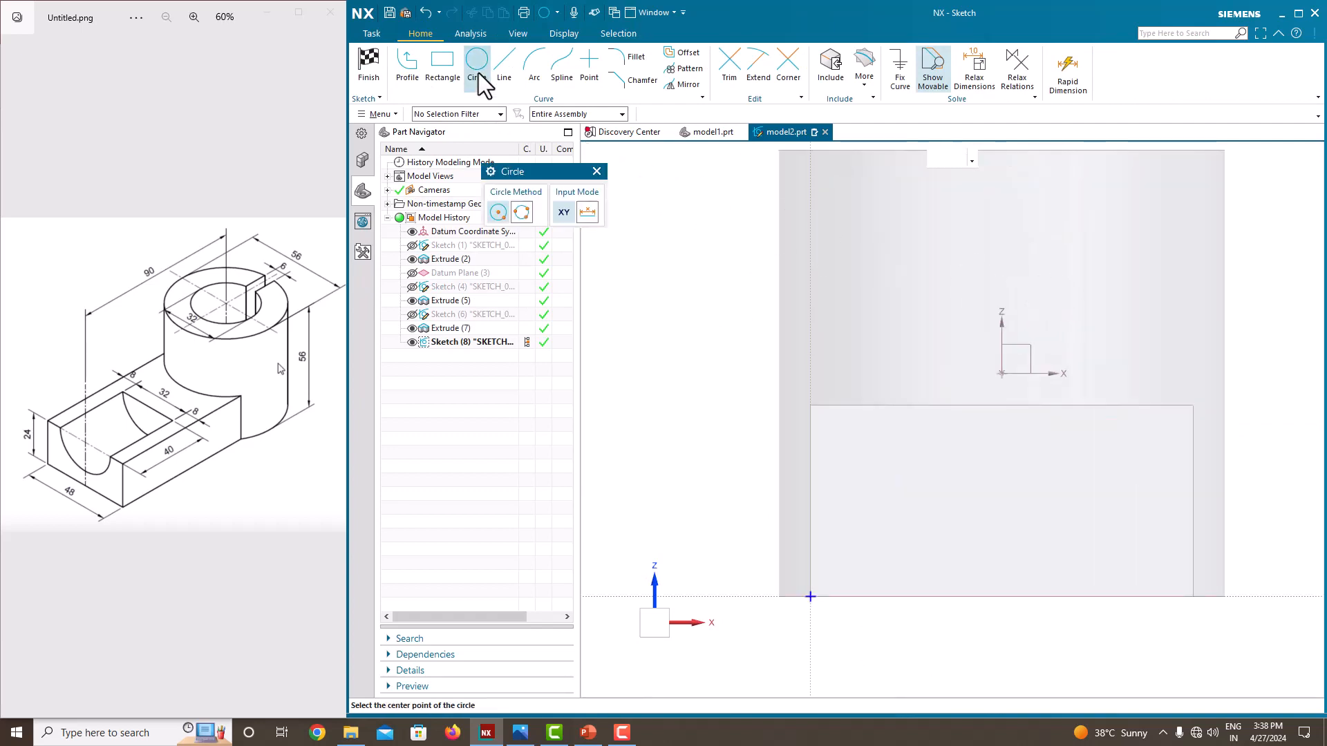
{"action": "left_click", "coordinate": [1001, 403]}
{"action": "left_click", "coordinate": [941, 326]}
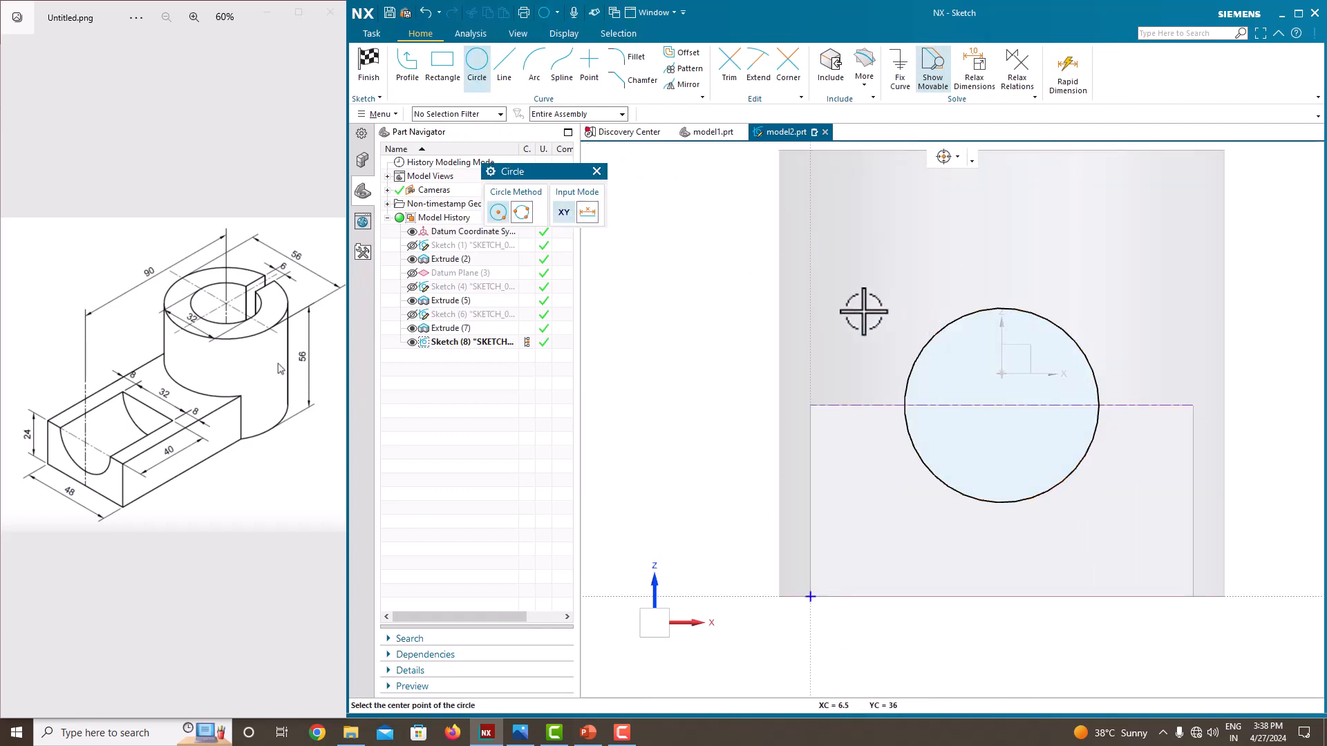
{"action": "key", "text": "Escape"}
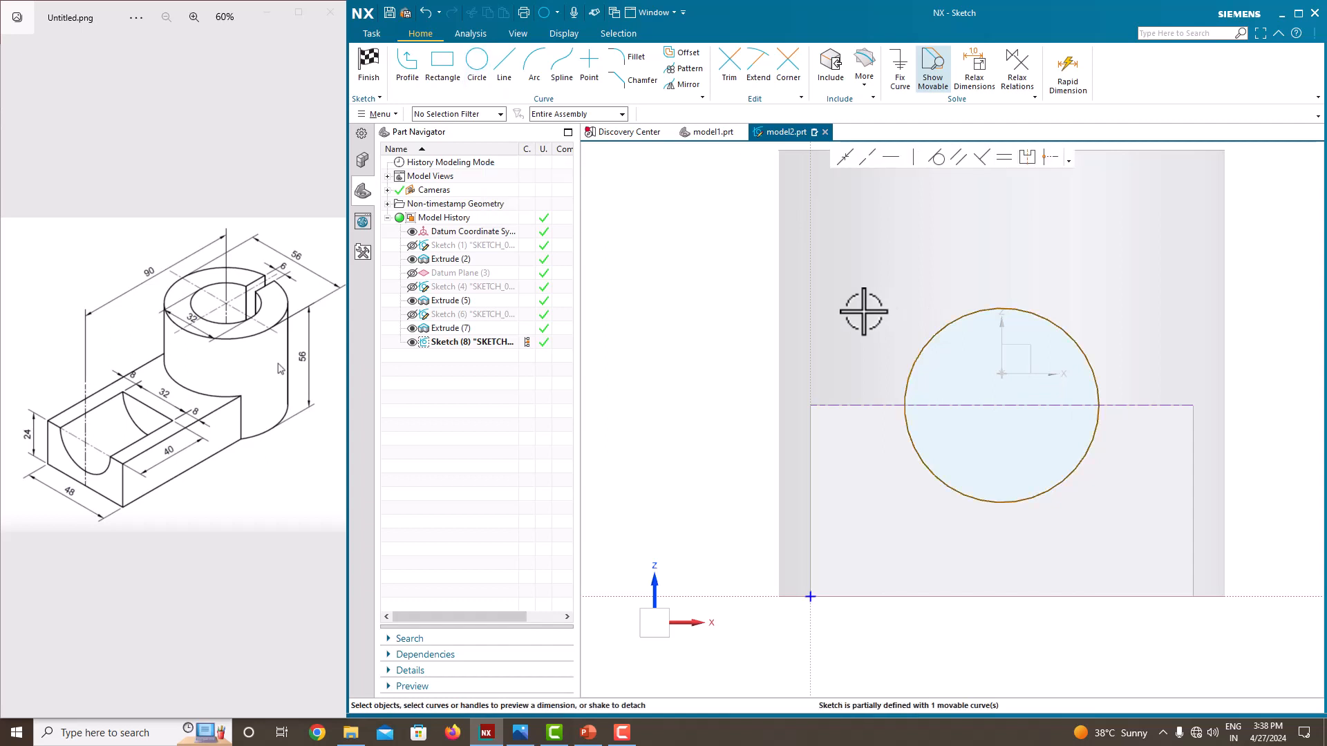
Dimension the circle's diameter as 32 mm and finish the sketch
{"action": "left_click", "coordinate": [1072, 332]}
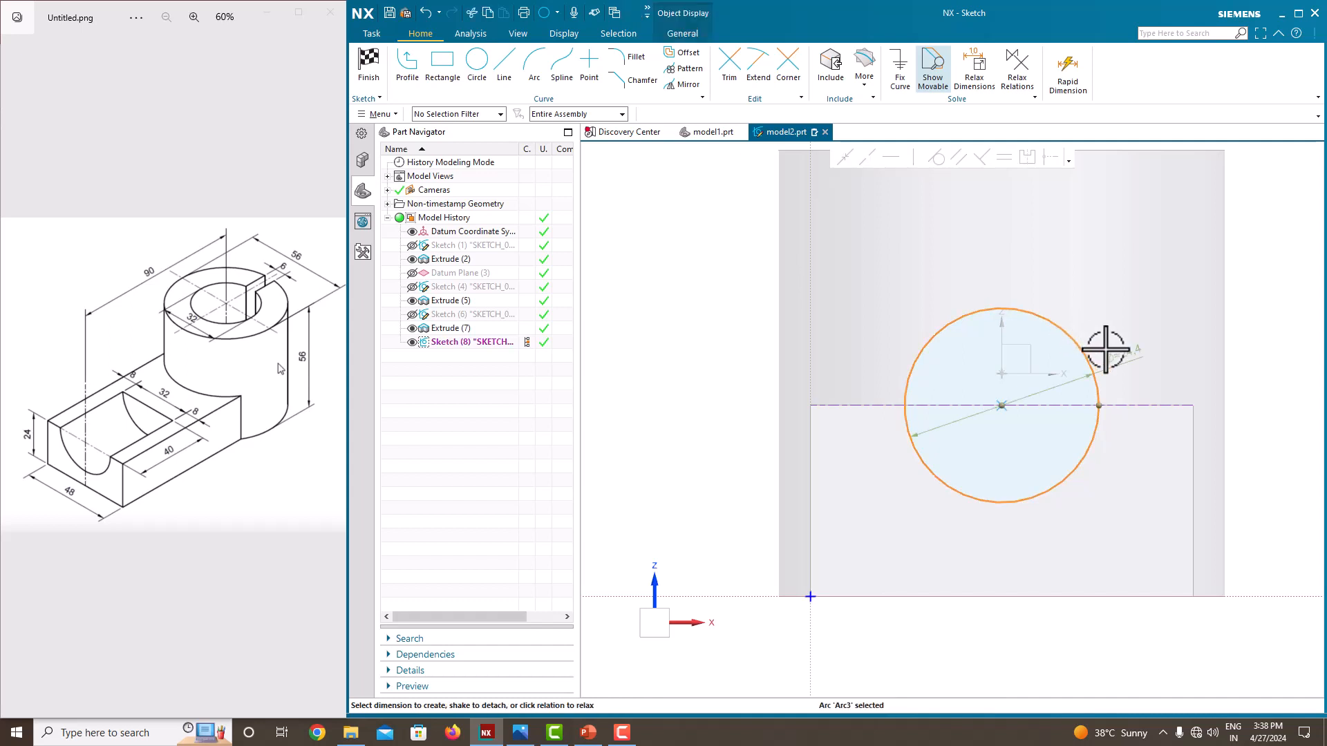
{"action": "left_click", "coordinate": [1125, 357]}
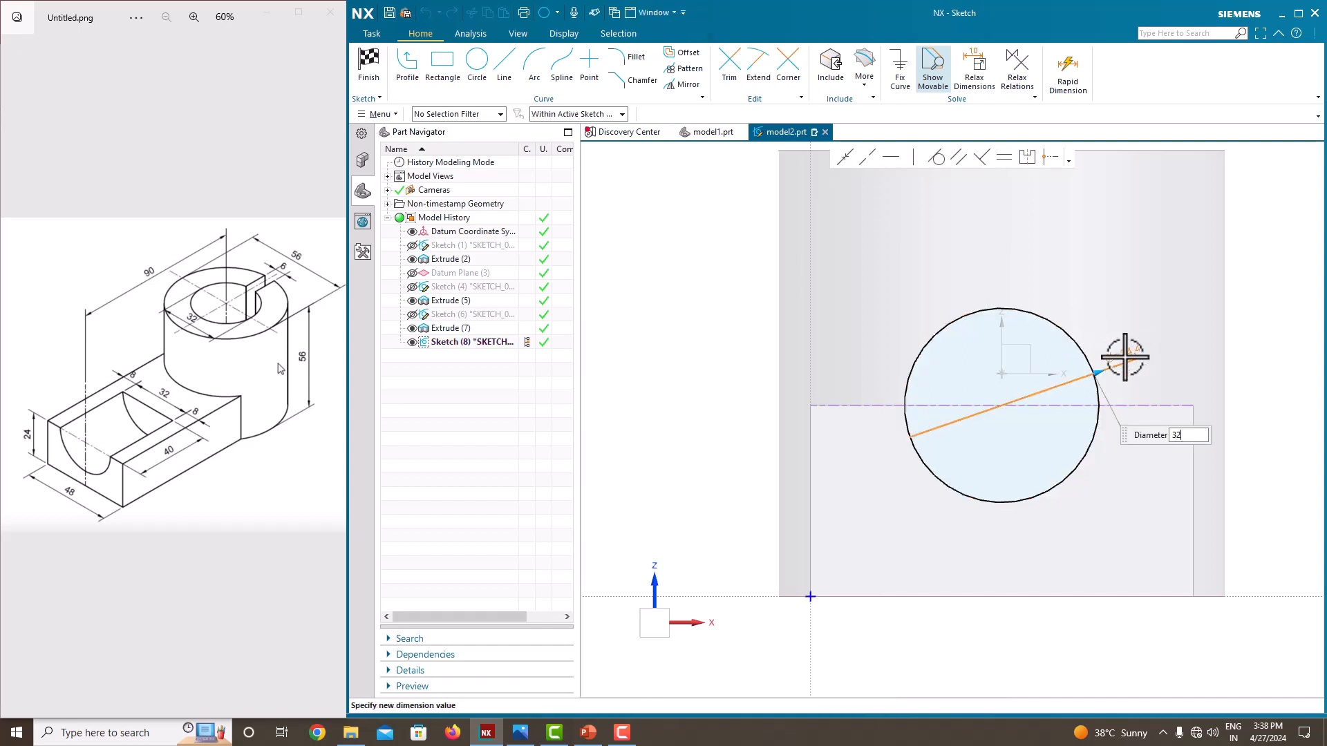
{"action": "type", "text": "32"}
{"action": "key", "text": "Return"}
{"action": "scroll", "coordinate": [1188, 308], "scroll_direction": "down", "scroll_amount": 2}
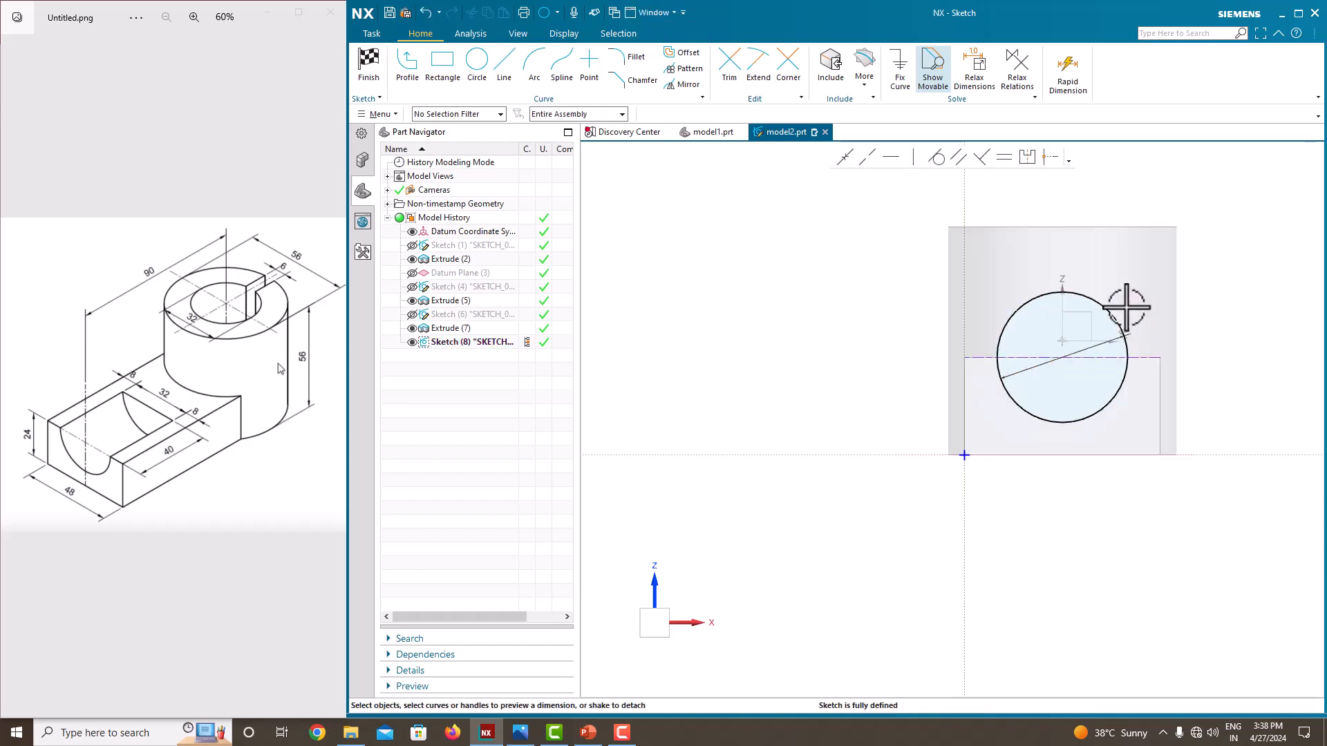
{"action": "middle_click_drag", "start_coordinate": [1126, 308], "coordinate": [1007, 251]}
{"action": "right_click", "coordinate": [986, 257]}
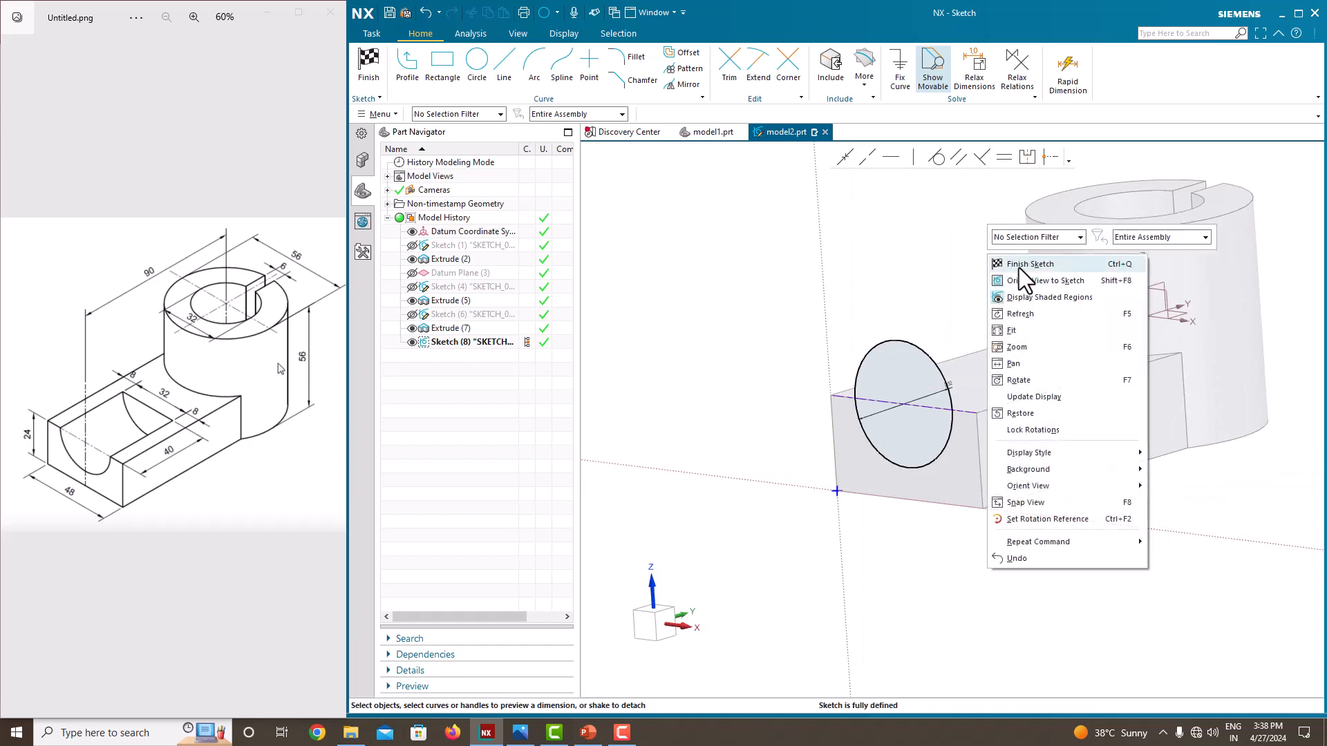
{"action": "left_click", "coordinate": [1018, 265]}
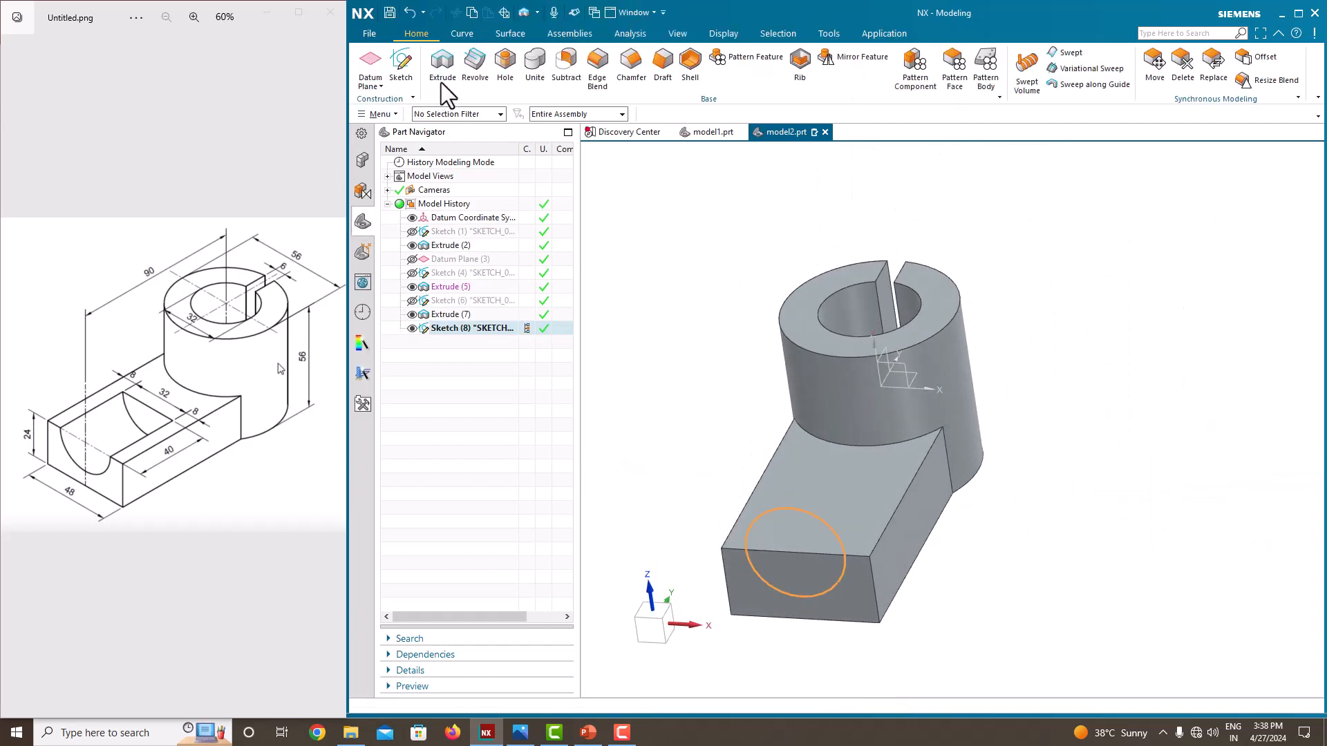
Extrude the circle 40 mm into the arm as a subtracting cut to form the semicircular recess
{"action": "left_click", "coordinate": [440, 81]}
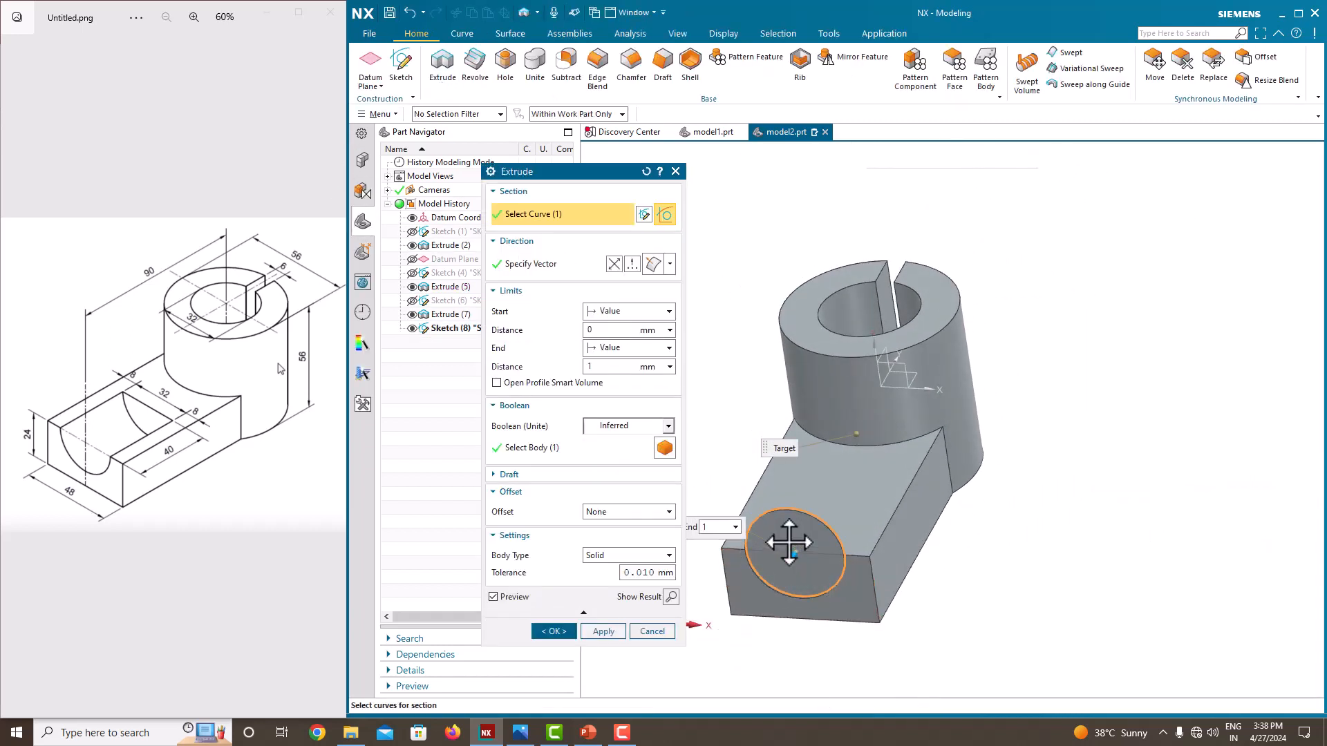
{"action": "left_click_drag", "start_coordinate": [789, 542], "coordinate": [808, 503]}
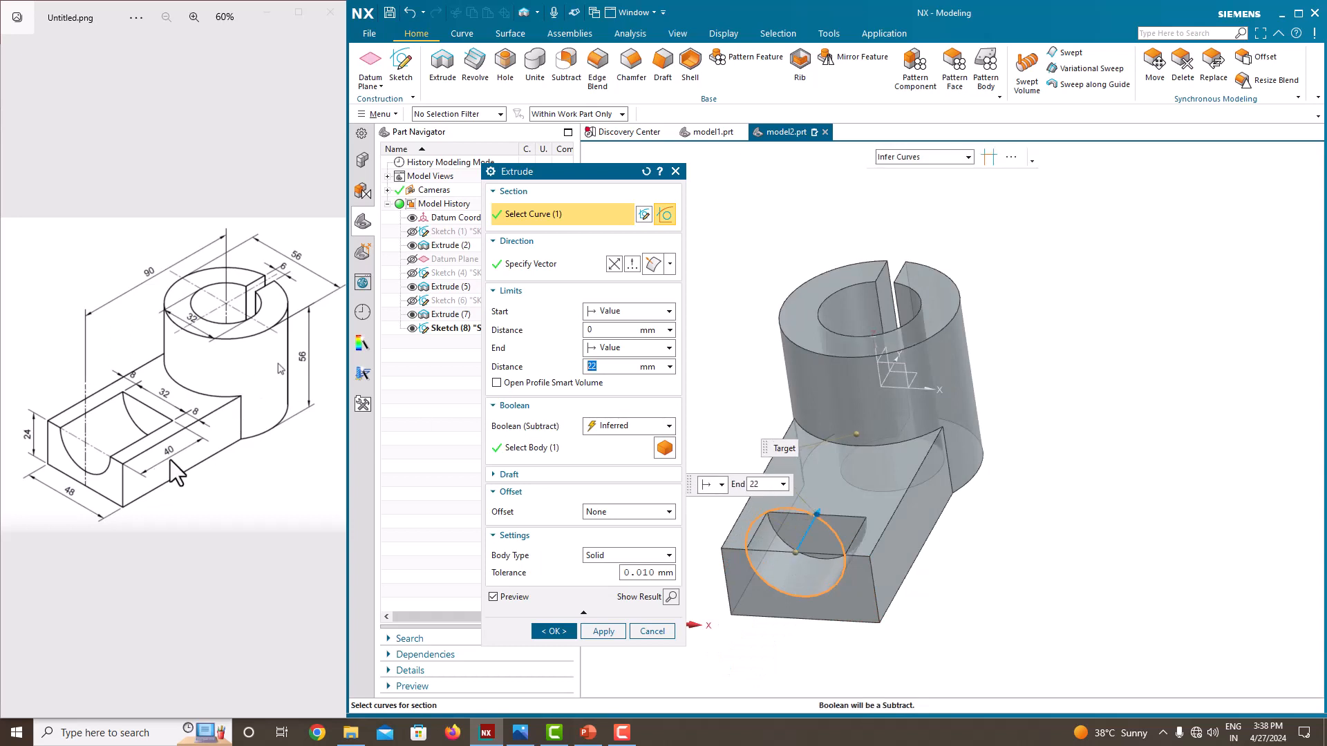
{"action": "left_click_drag", "start_coordinate": [619, 367], "coordinate": [568, 366]}
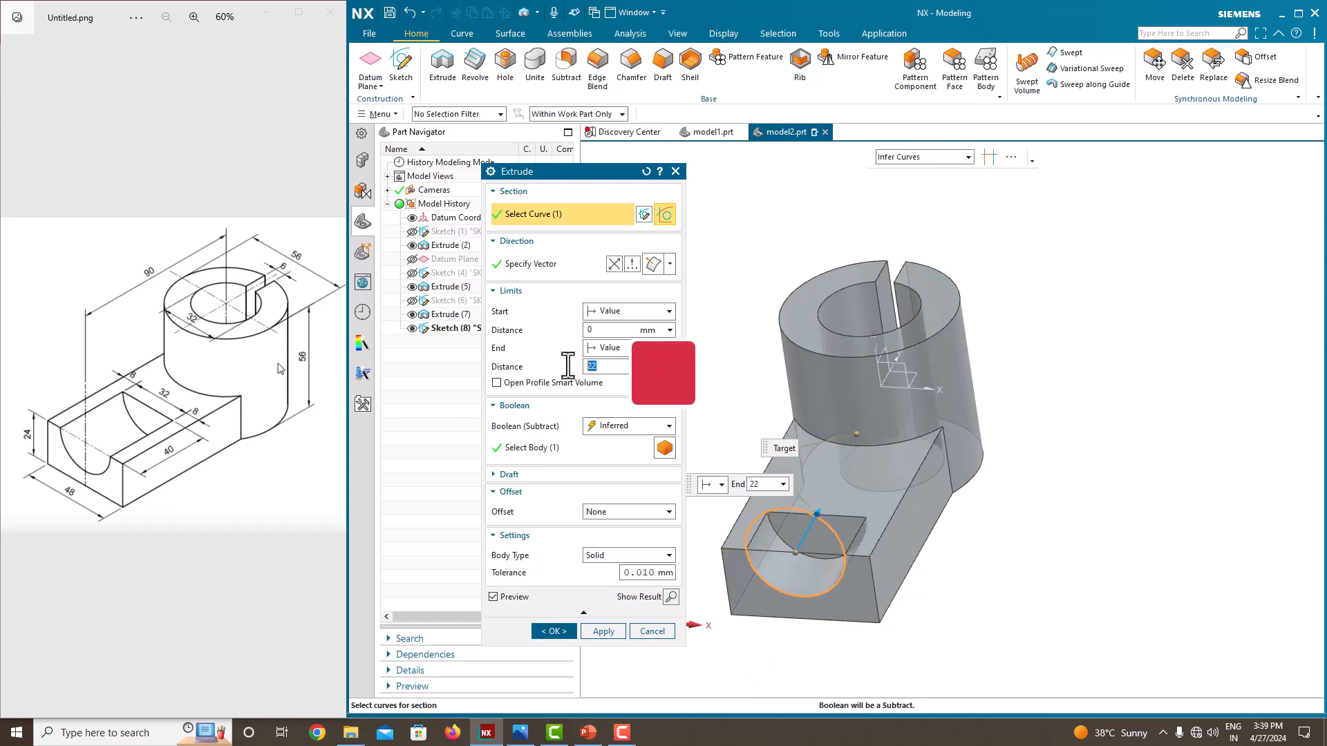
{"action": "type", "text": "40"}
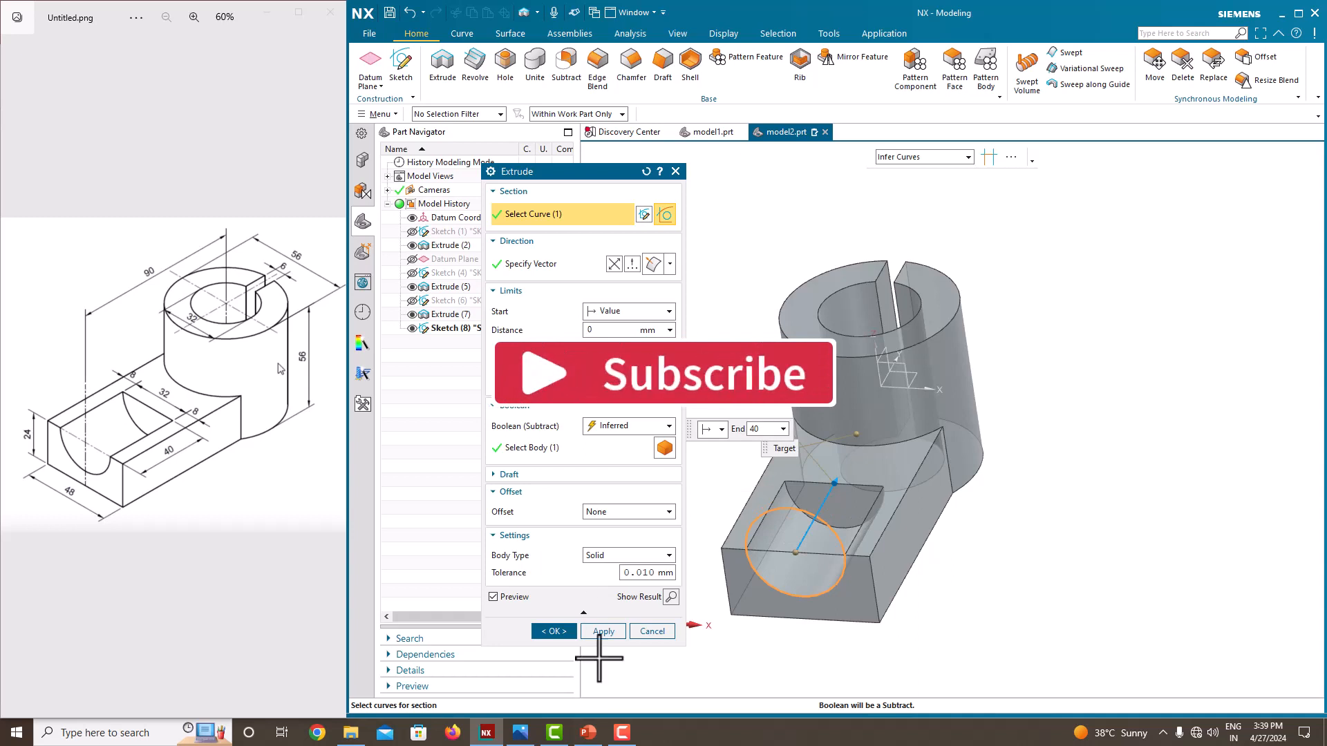
{"action": "left_click", "coordinate": [568, 631]}
Inspect the completed part from several sides and orient the view to Isometric
{"action": "middle_click_drag", "start_coordinate": [1136, 439], "coordinate": [1138, 420]}
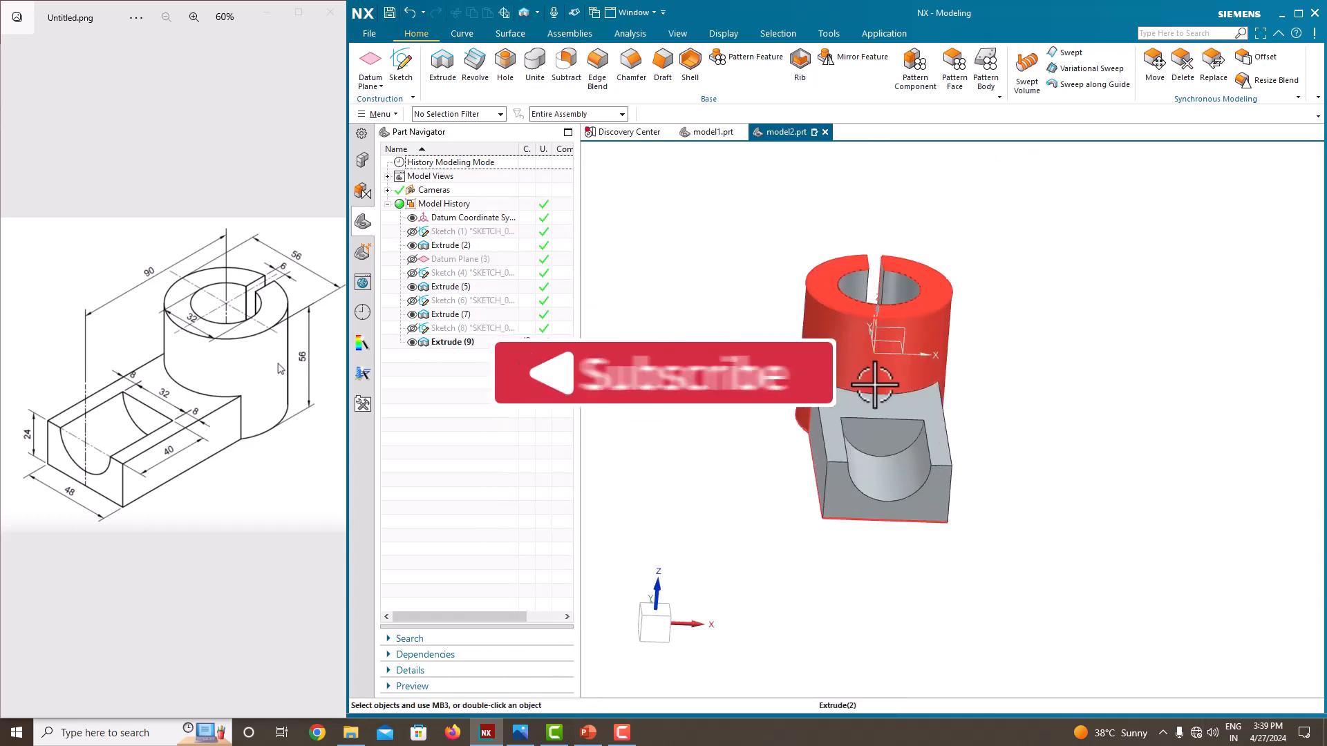
{"action": "middle_click_drag", "start_coordinate": [874, 373], "coordinate": [916, 417]}
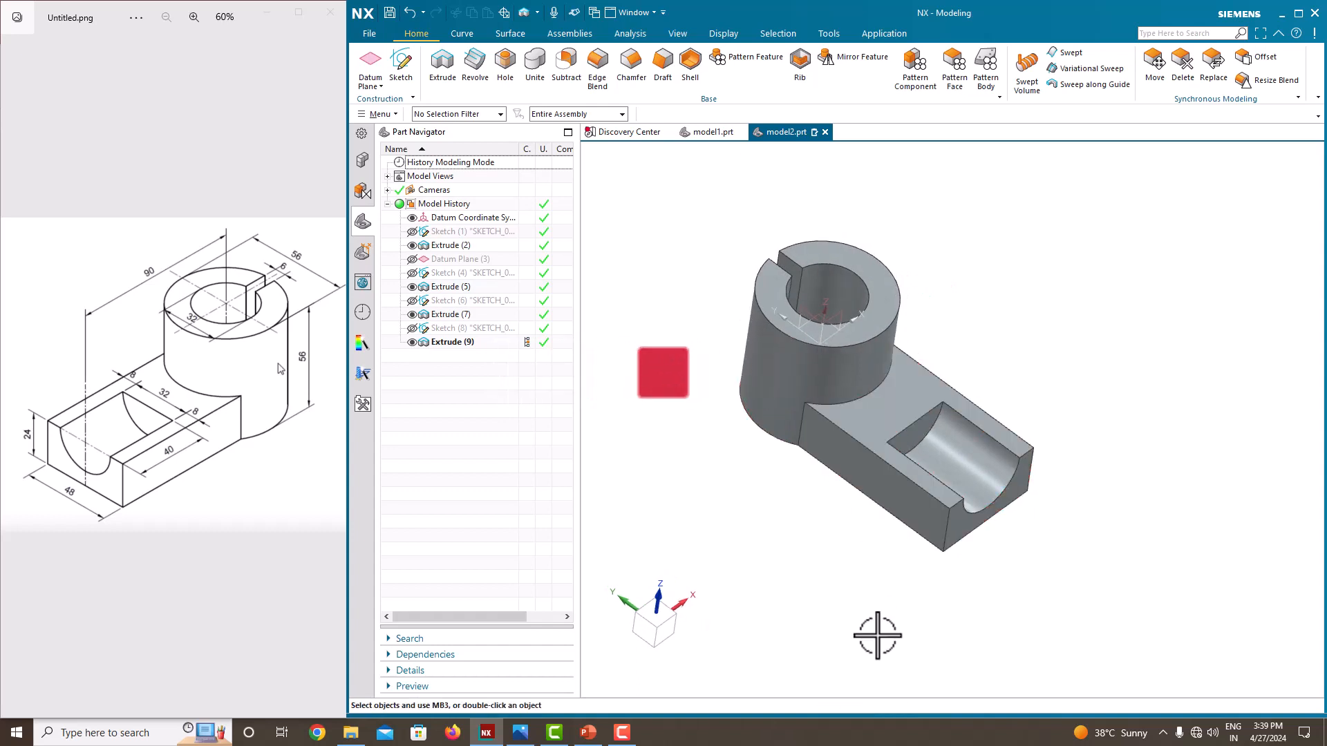
{"action": "middle_click_drag", "start_coordinate": [863, 553], "coordinate": [760, 573]}
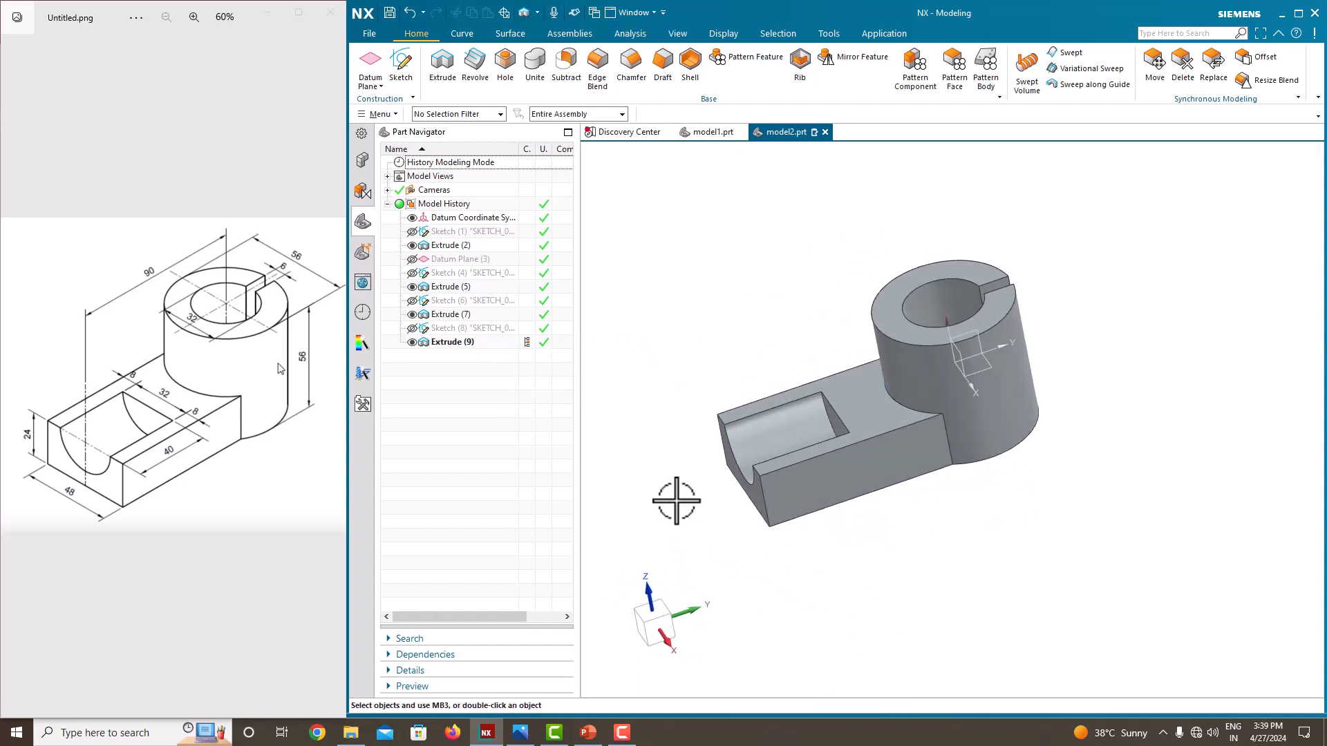
{"action": "middle_click_drag", "start_coordinate": [657, 391], "coordinate": [760, 436]}
{"action": "right_click", "coordinate": [670, 334]}
{"action": "mouse_move", "coordinate": [723, 479]}
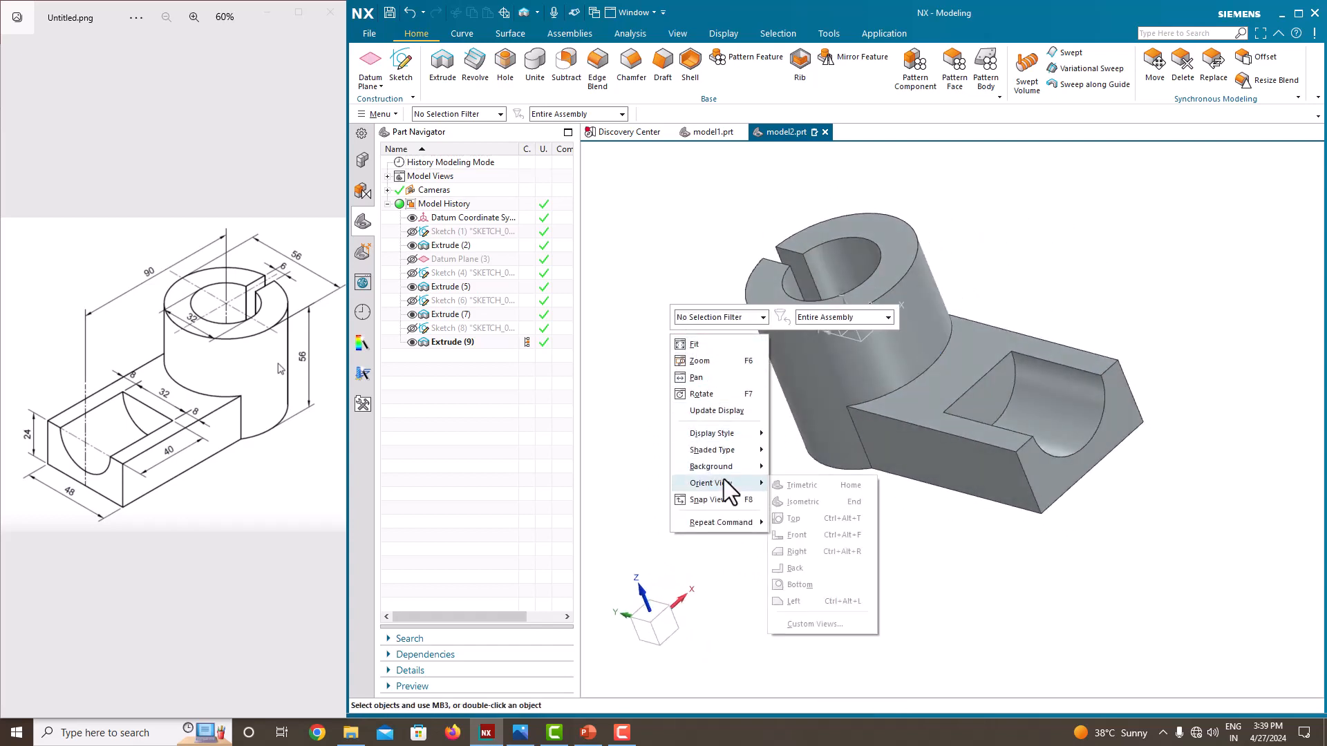
{"action": "left_click", "coordinate": [805, 495]}
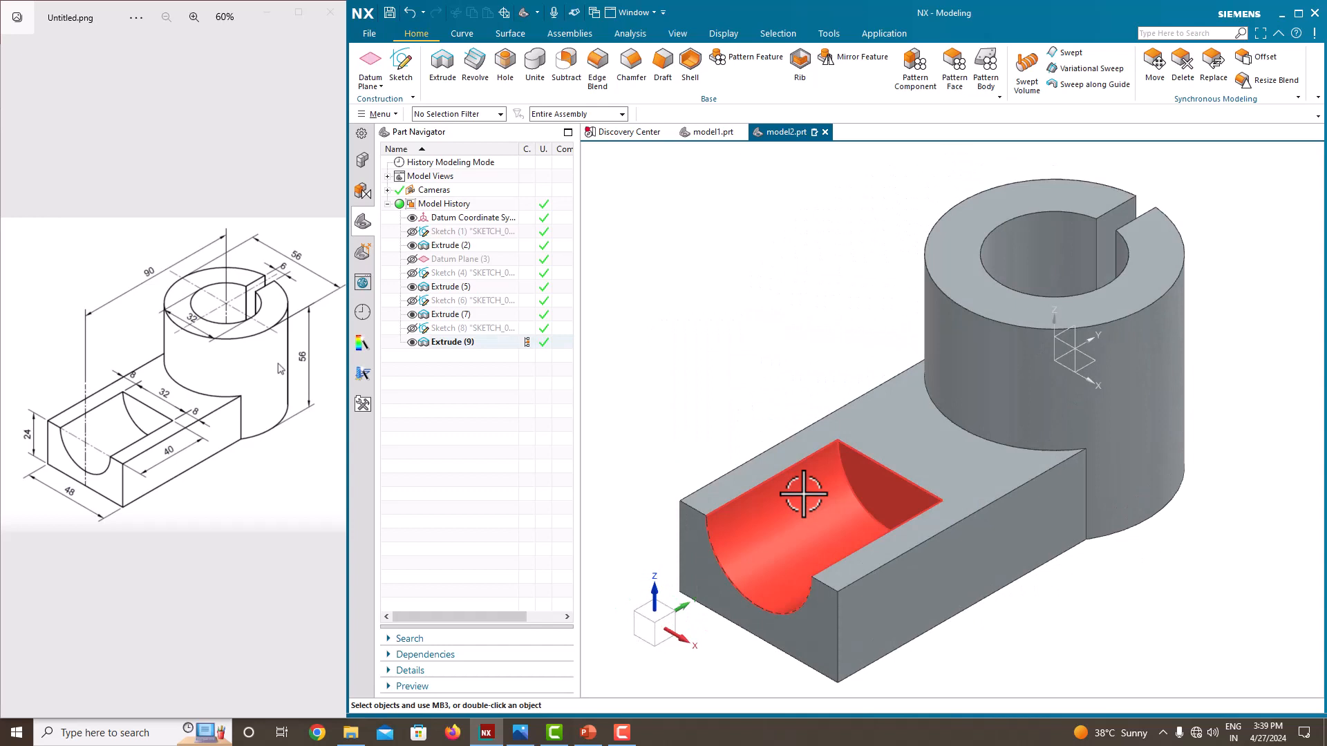
{"action": "left_click", "coordinate": [720, 343]}
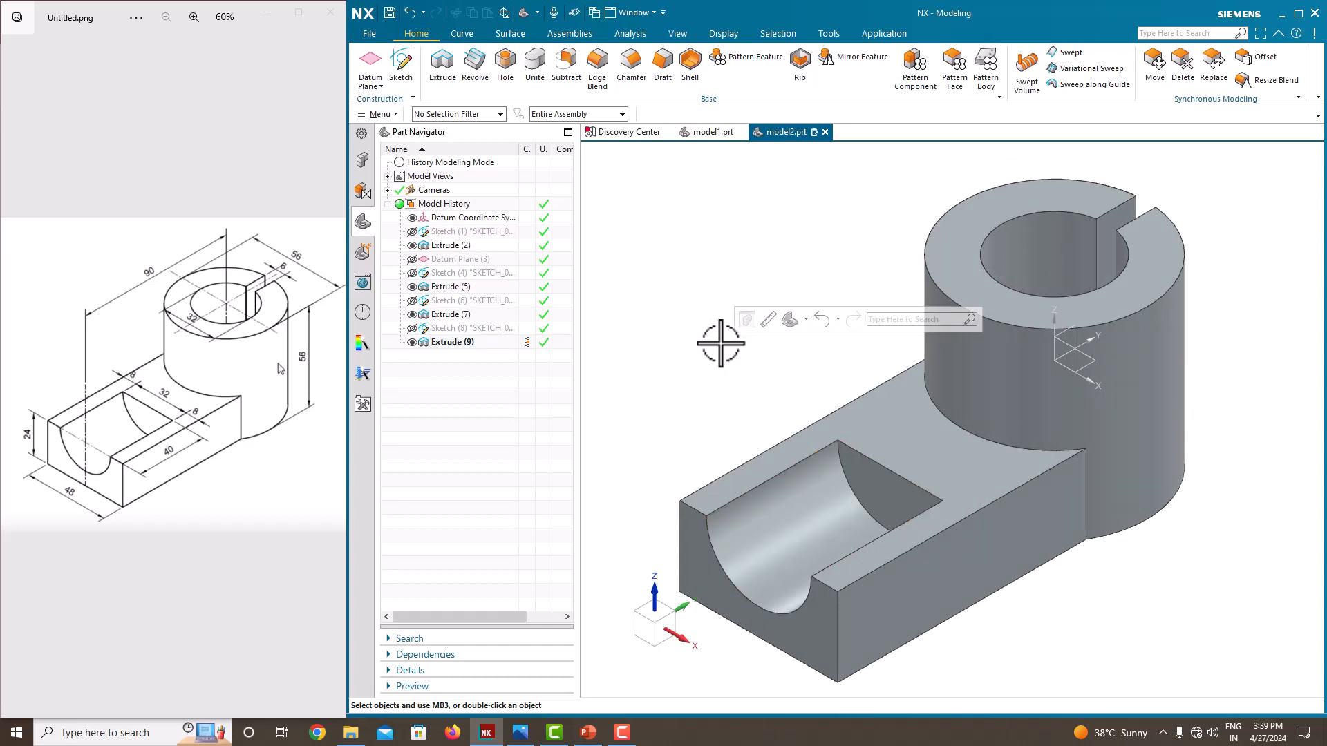